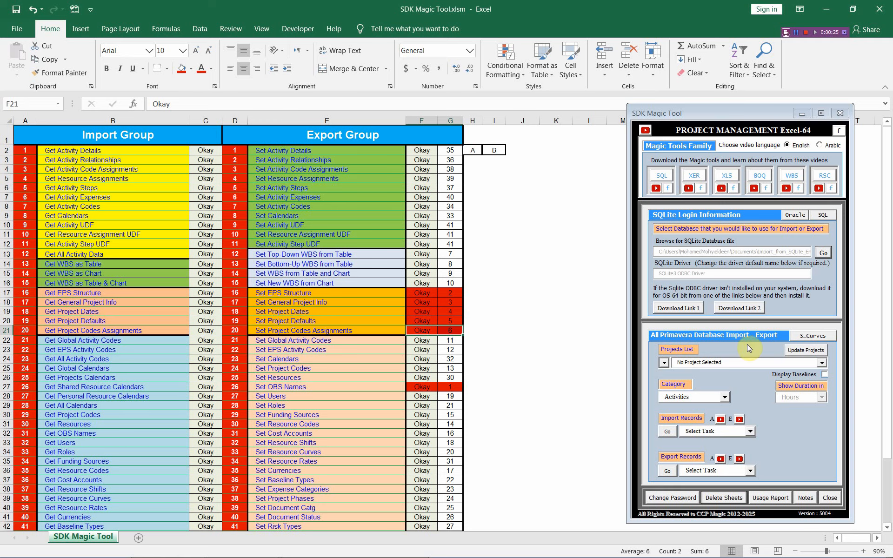
Step: Import the project code assignments using the Project category and the Get Project Codes Assignments task
click(725, 397)
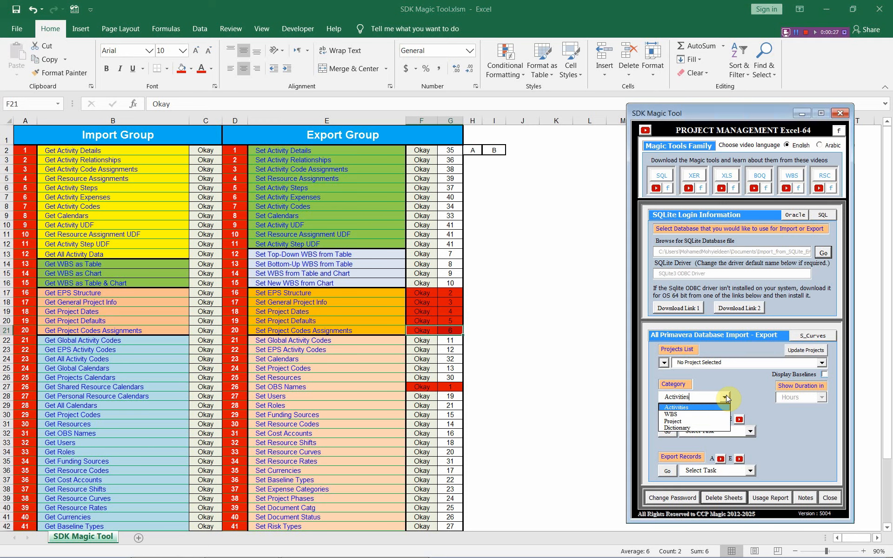
click(710, 422)
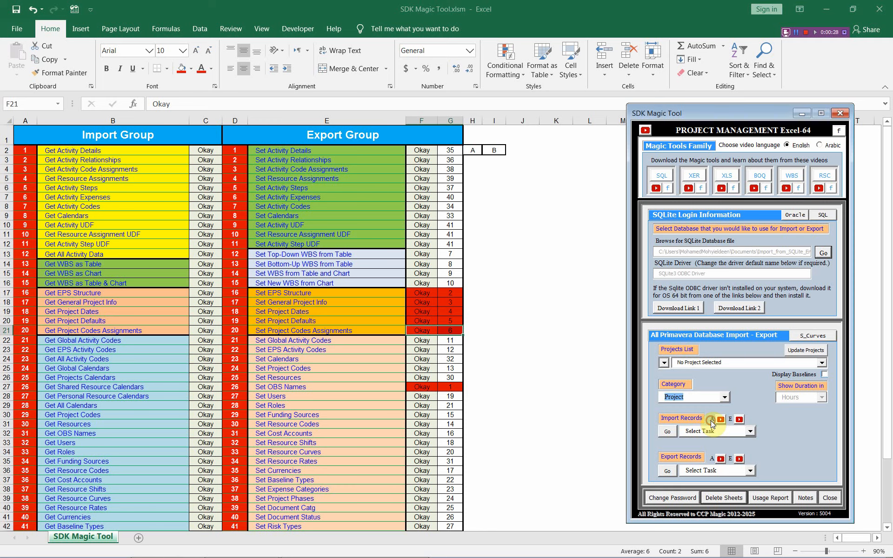
click(750, 431)
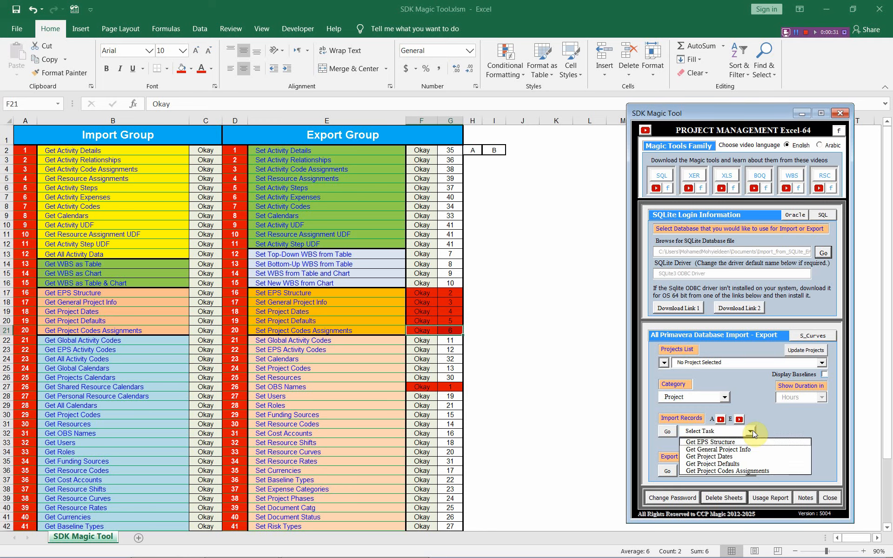
click(749, 471)
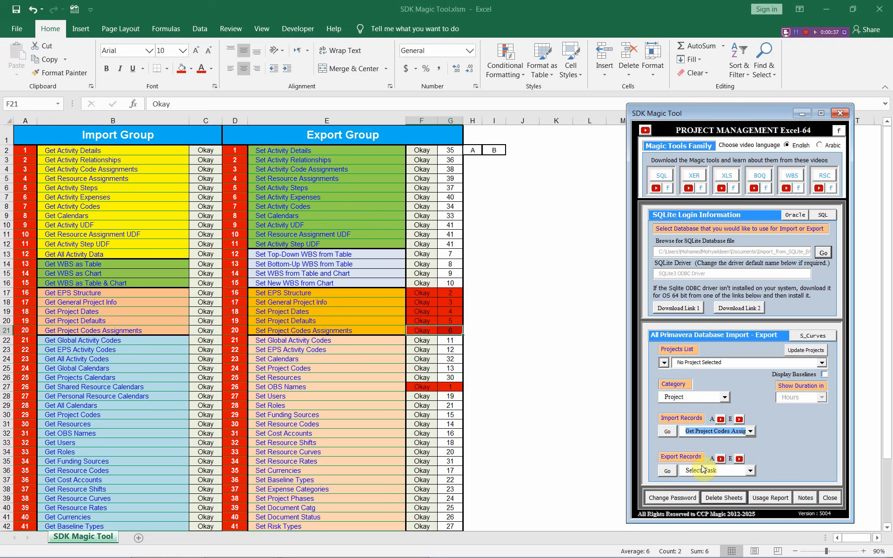
click(667, 431)
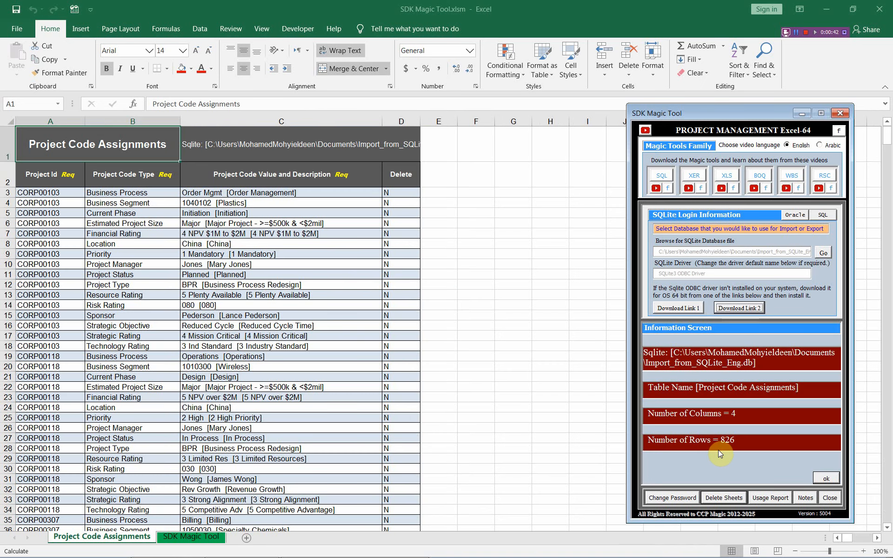
click(826, 478)
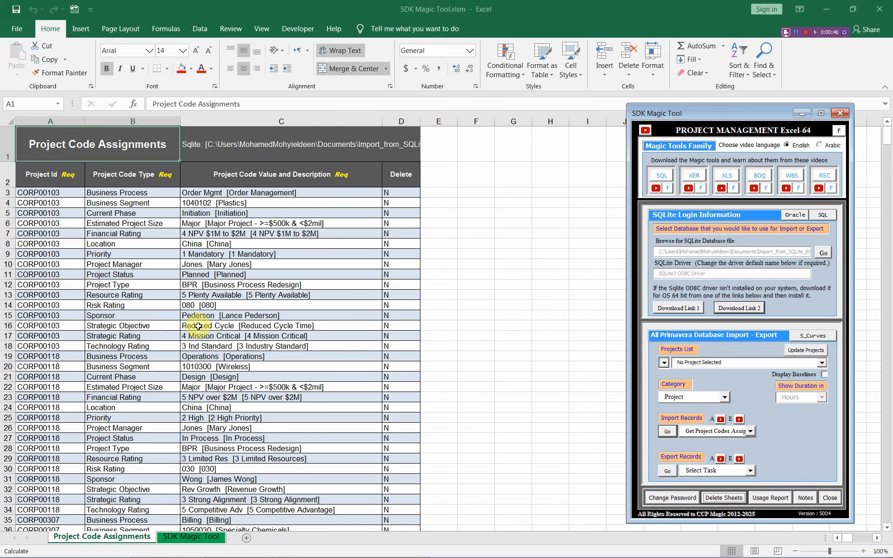
Step: Switch to Primavera P6 and inspect the assigned codes of projects EC00515 and EC00530, widening the code columns to read them
key(alt+Tab)
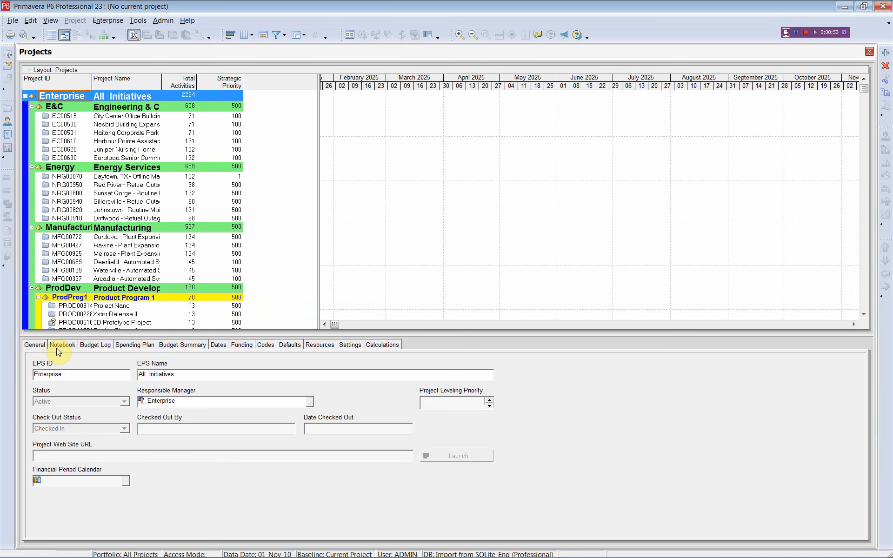
click(263, 345)
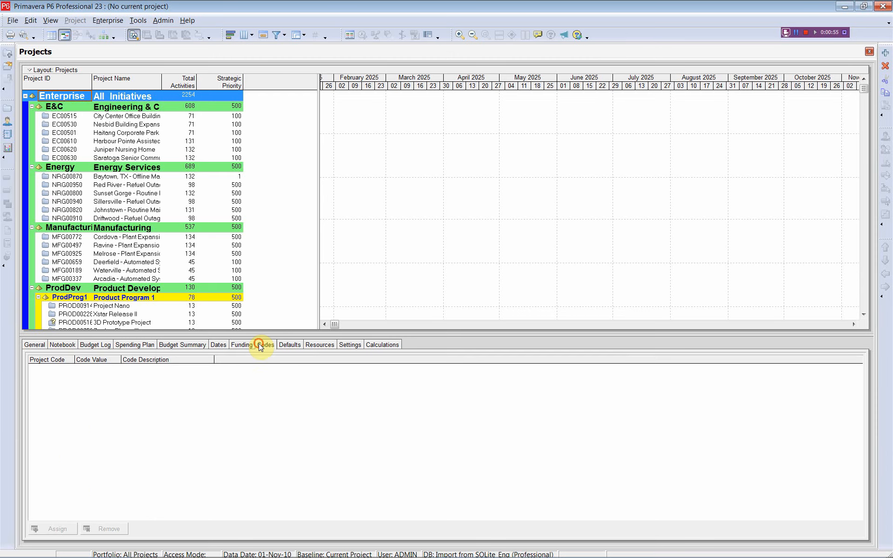
click(106, 116)
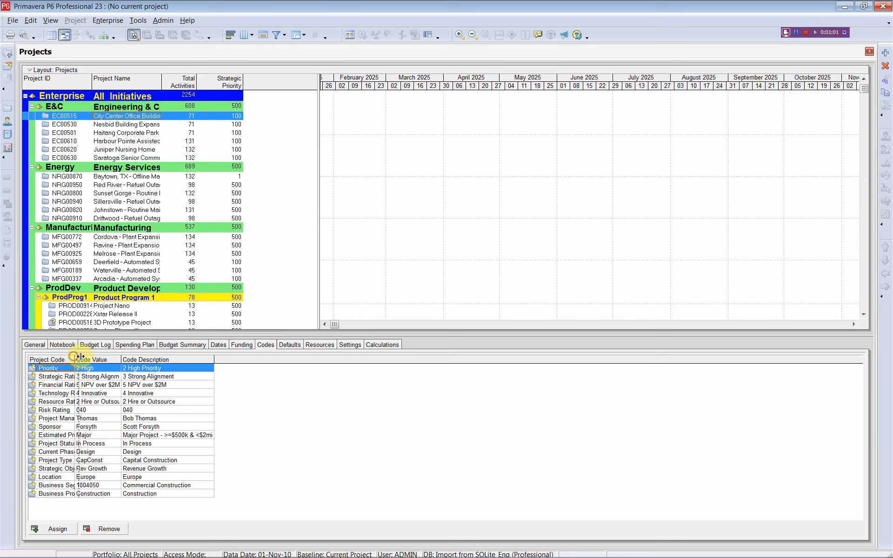
drag(74, 358, 188, 359)
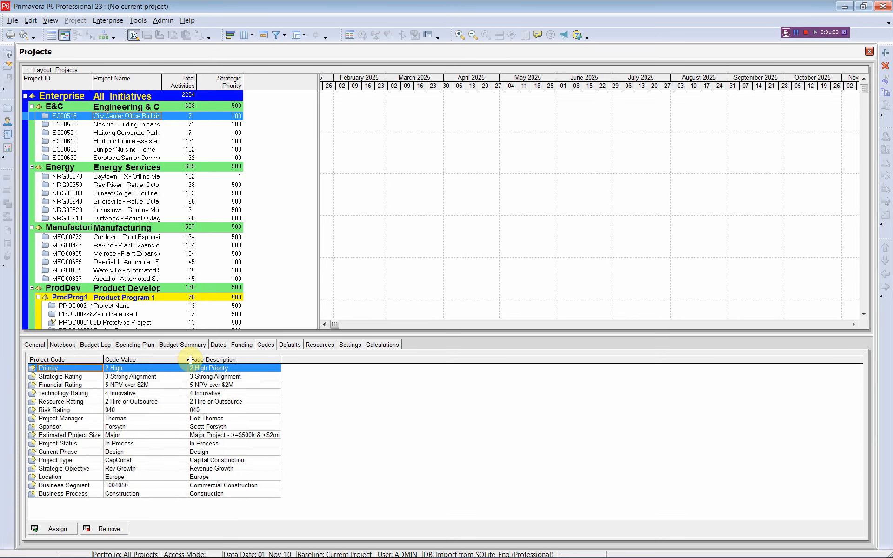
click(115, 124)
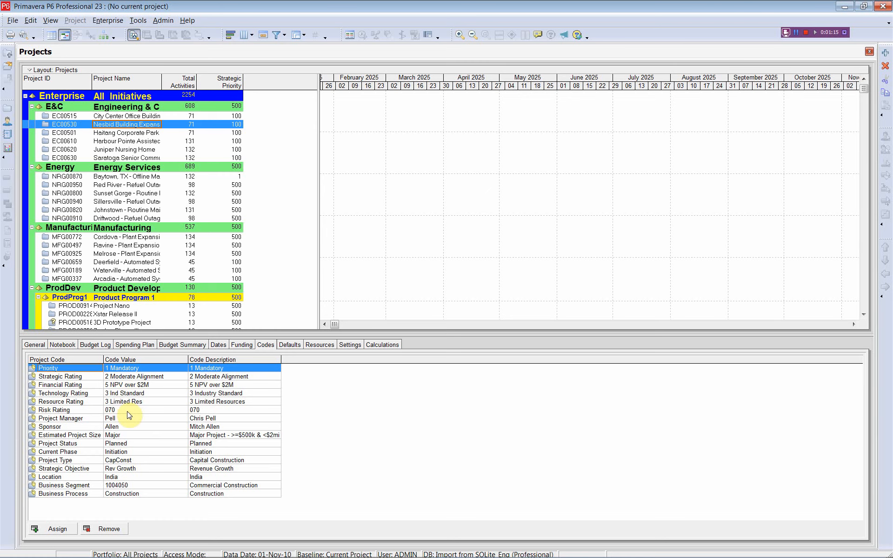
Step: Switch back to Excel and duplicate the Project Code Assignments sheet, placing the copy directly after the original
key(alt+Tab)
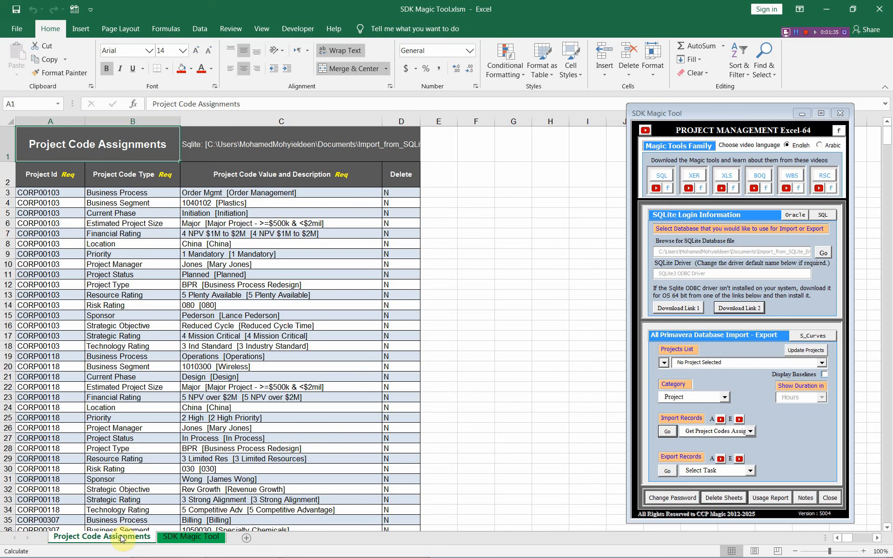
drag(121, 536, 170, 537)
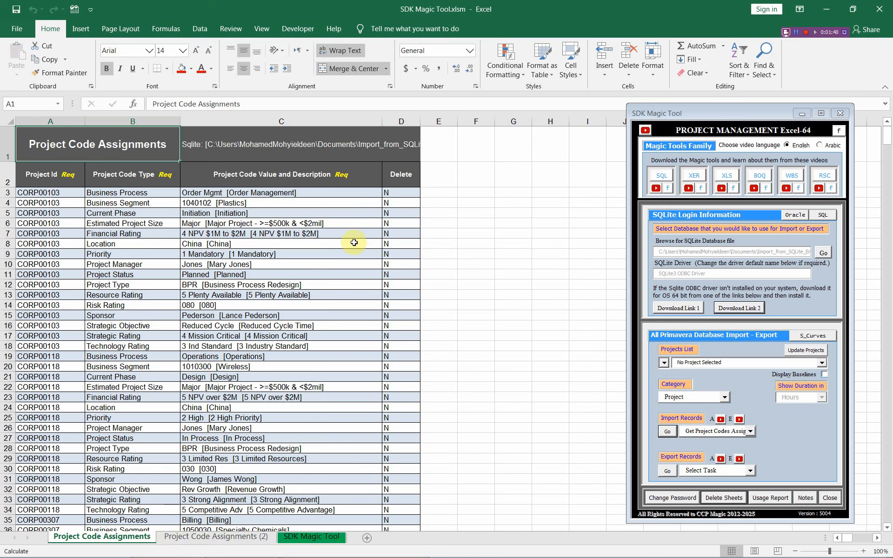
Step: Mark every record for deletion by entering y in D3 and filling it down the Delete column
click(401, 191)
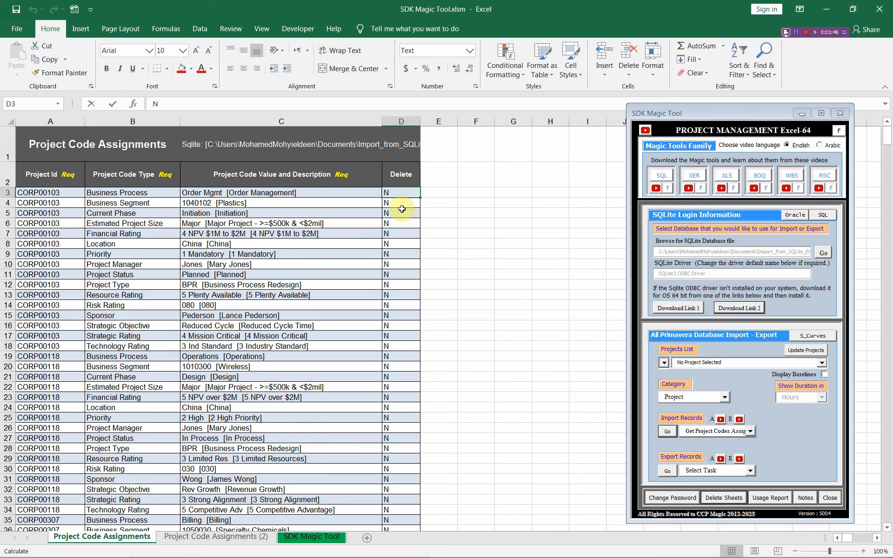
text(y)
click(402, 202)
click(401, 192)
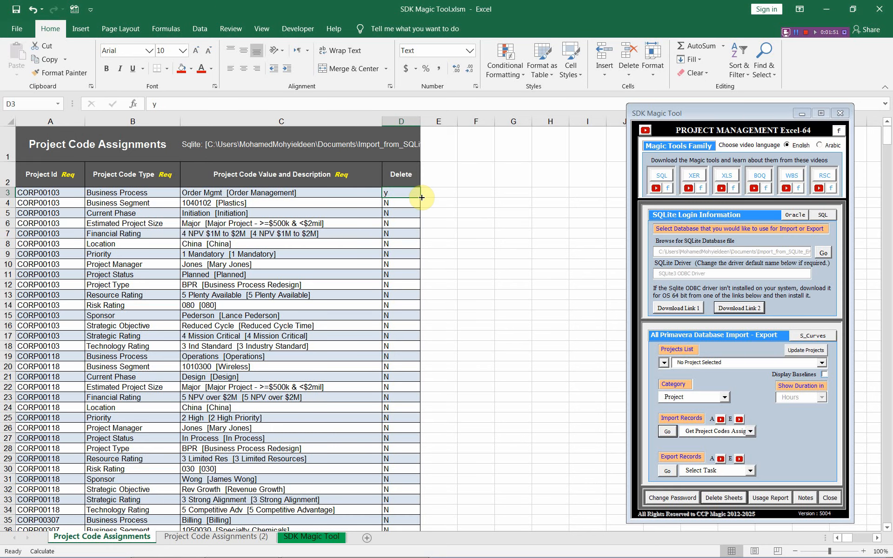
double_click(420, 197)
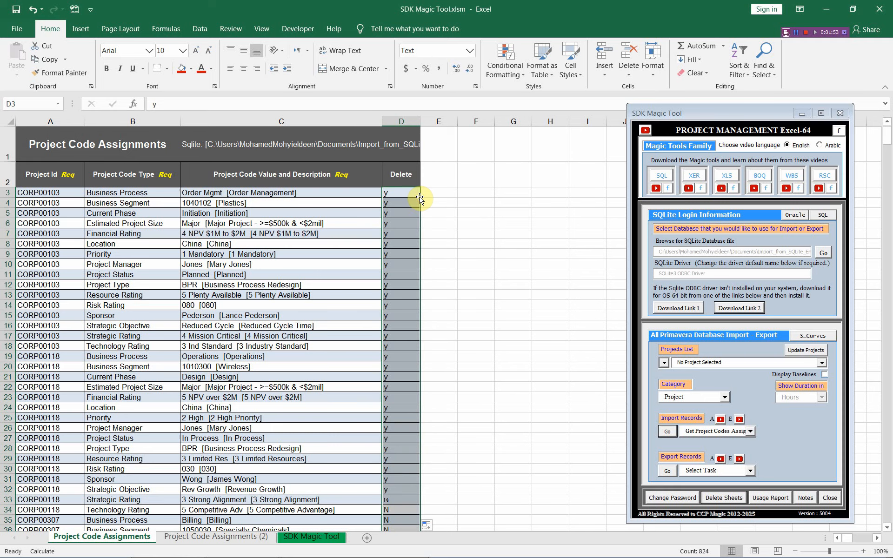
click(394, 192)
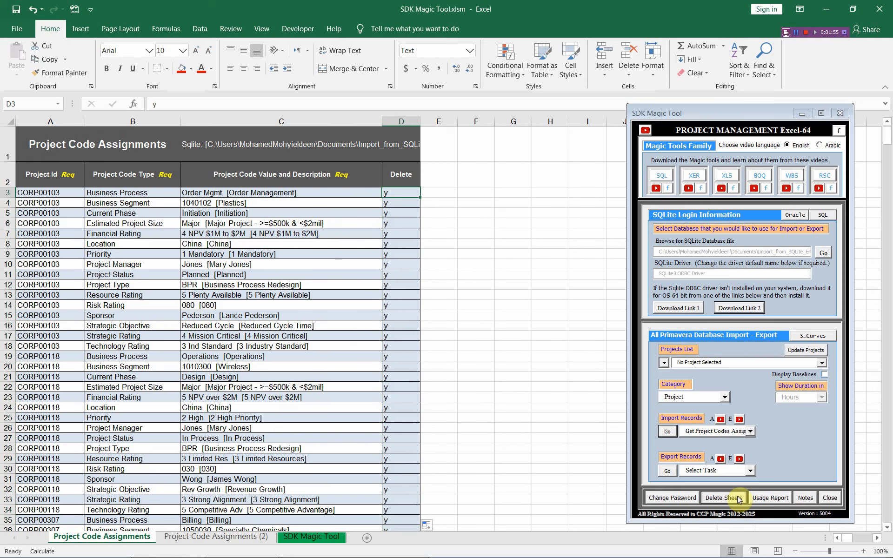
Step: Export the marked records to the database with the Set Project Codes Assignments task
click(747, 470)
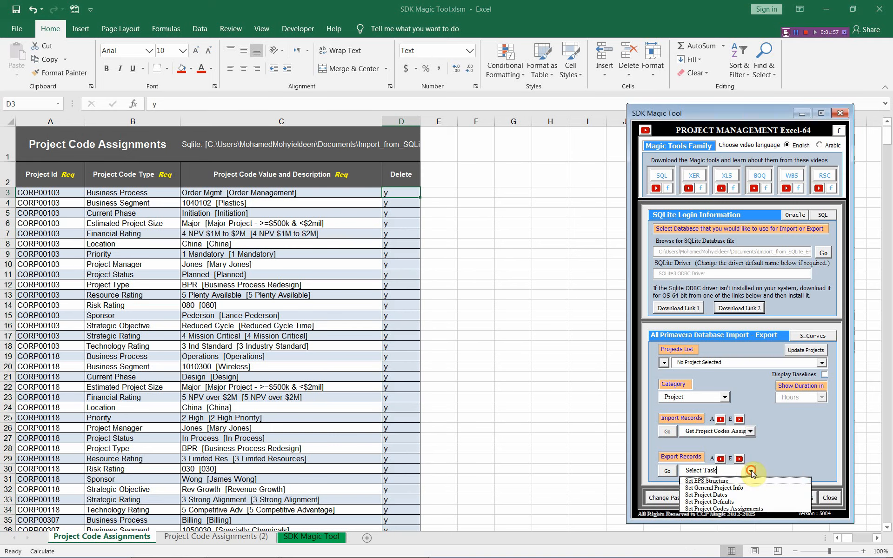
click(749, 509)
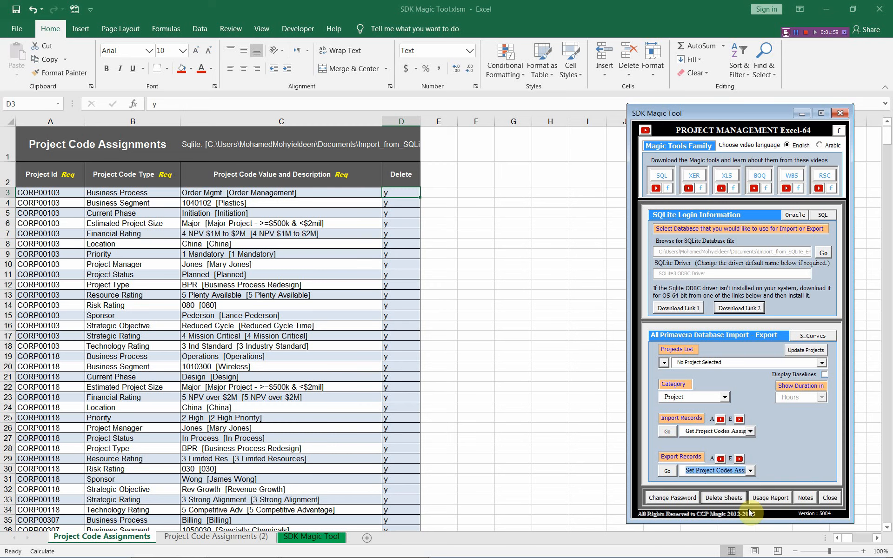
click(666, 471)
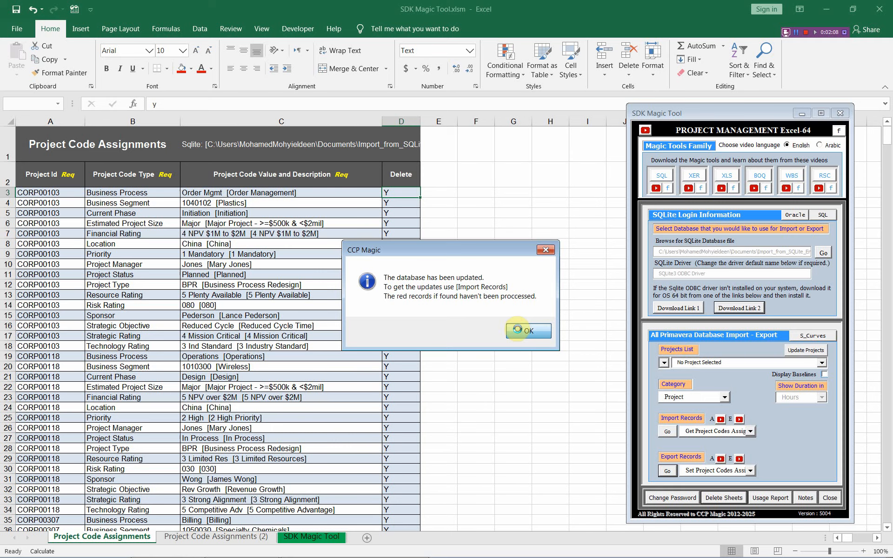
click(518, 331)
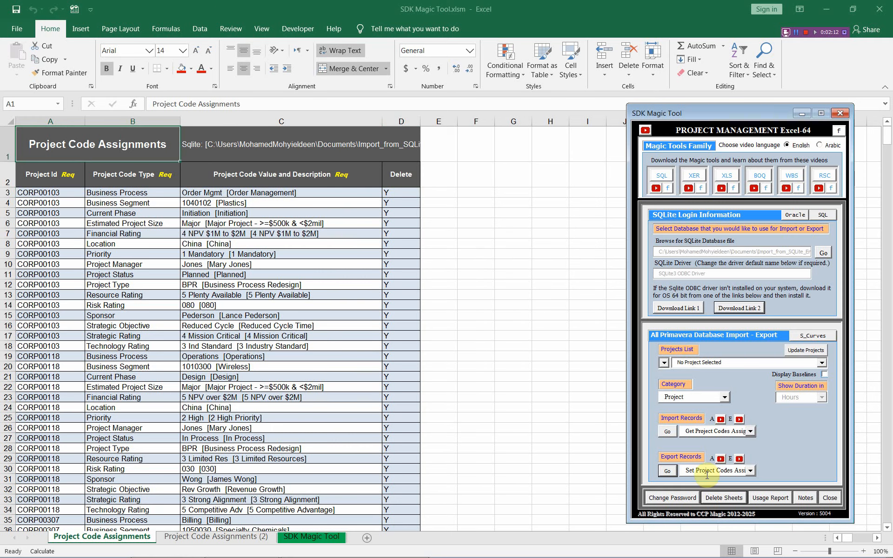
Step: Import the project code assignments again and widen columns A to C of the resulting sheet
click(667, 432)
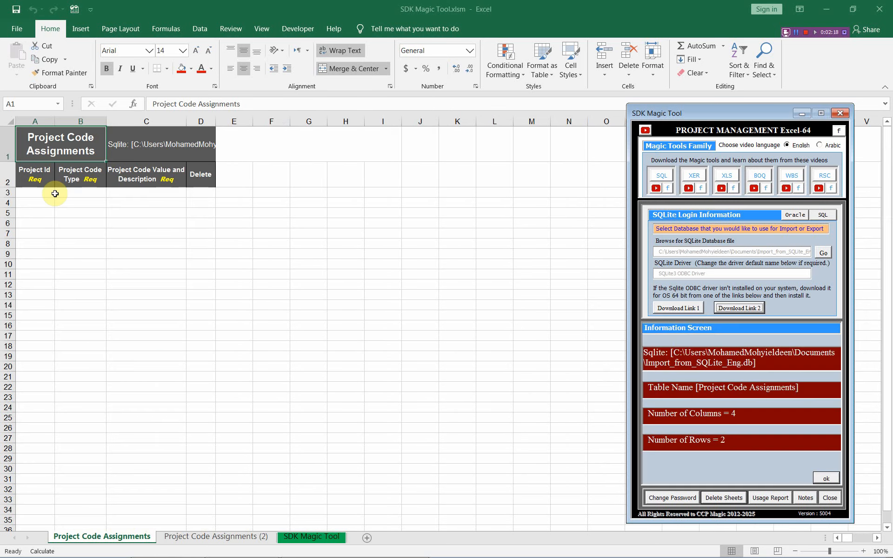
click(826, 479)
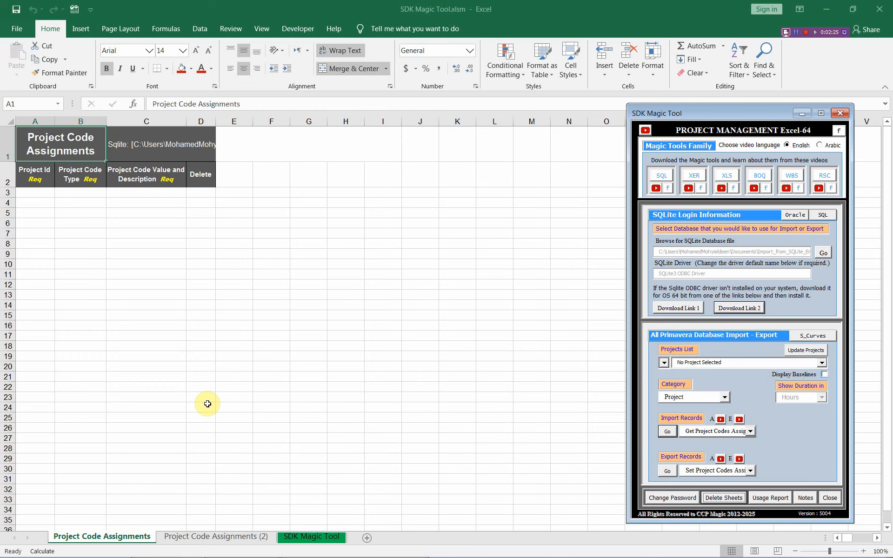
drag(55, 124, 151, 123)
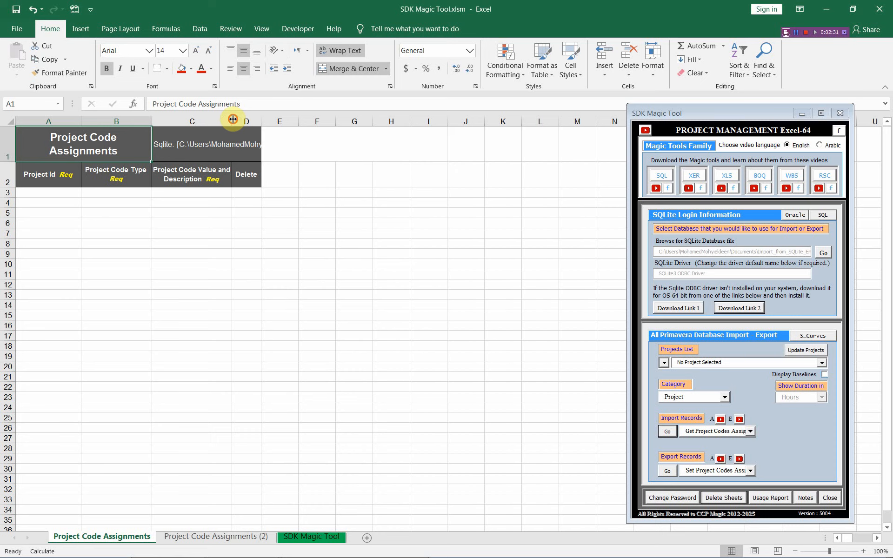
drag(233, 119, 310, 121)
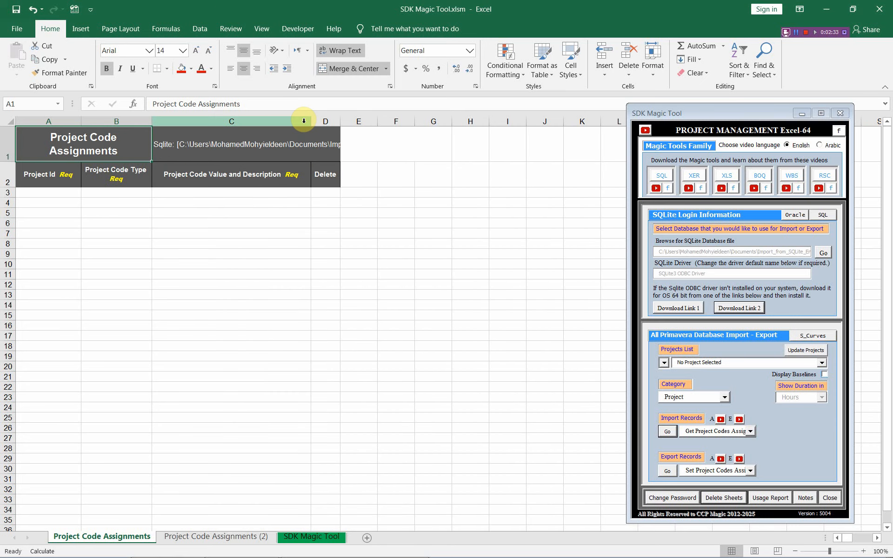
Step: Fill row 3 with project CORP00103, code type Current Phase and code value Implementation [Implementation]
click(50, 193)
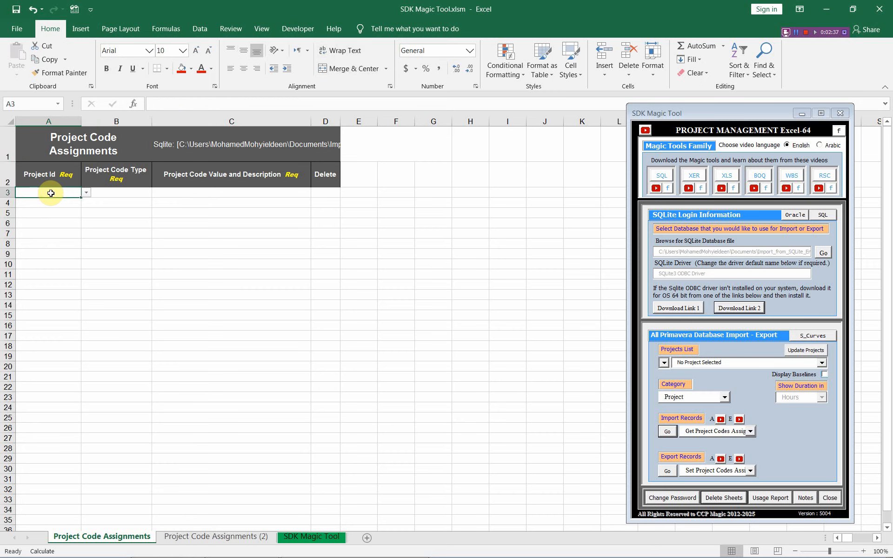
click(85, 194)
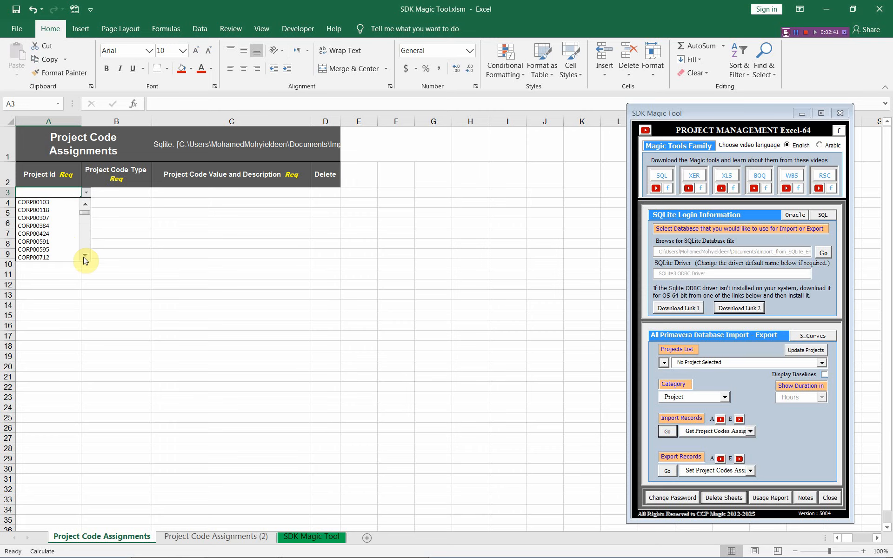
click(52, 203)
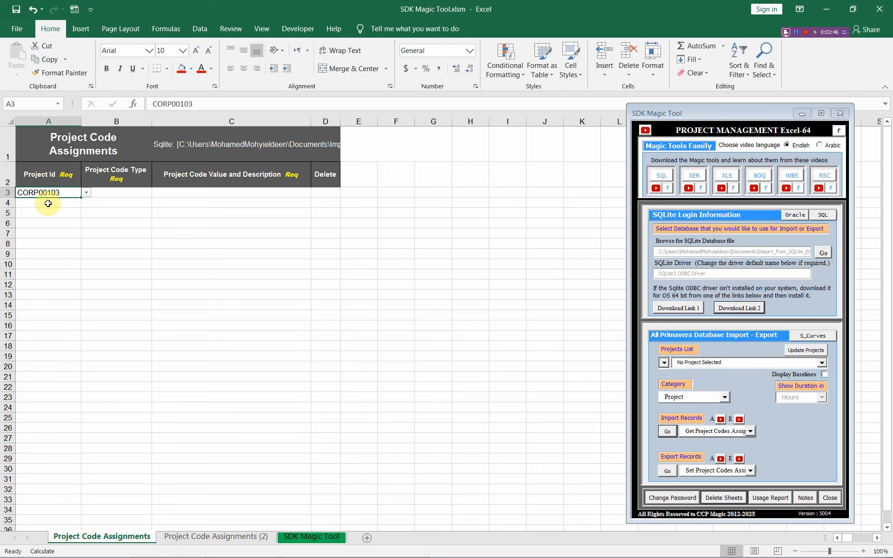
click(117, 191)
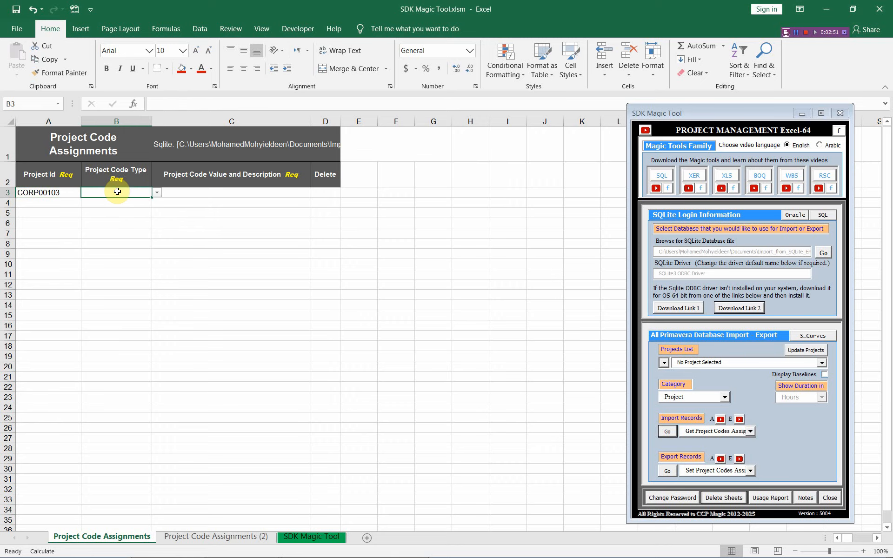
click(157, 193)
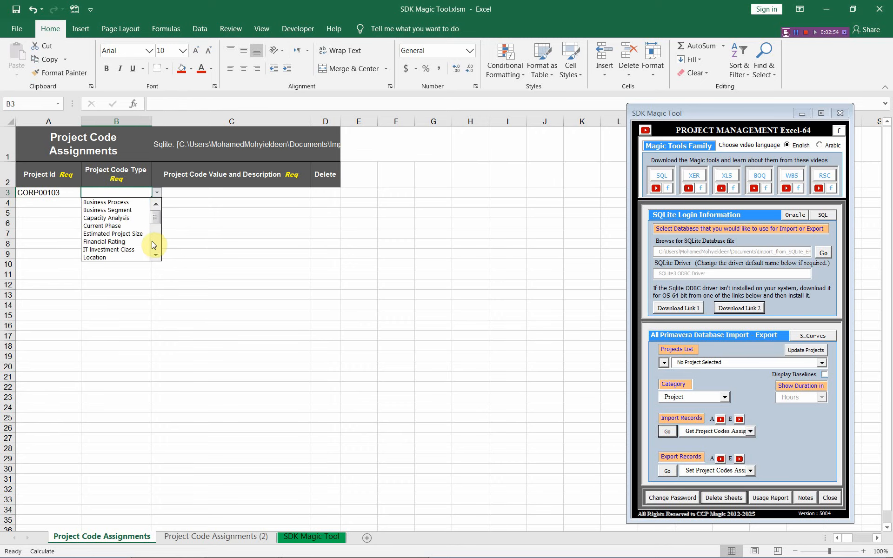
click(111, 225)
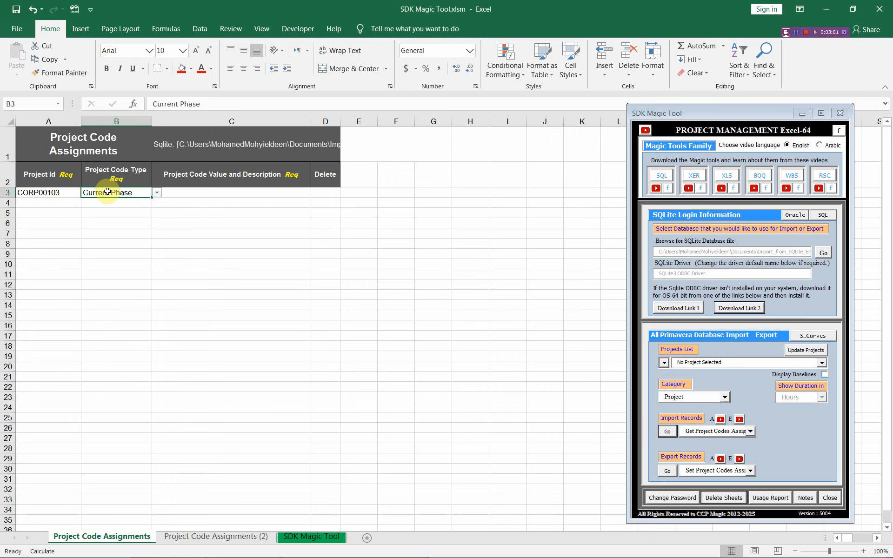
click(222, 192)
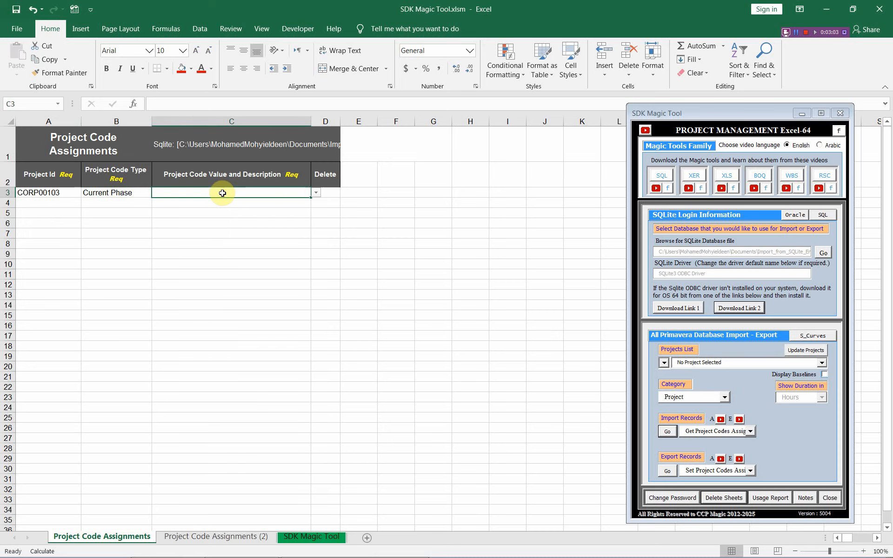
click(315, 192)
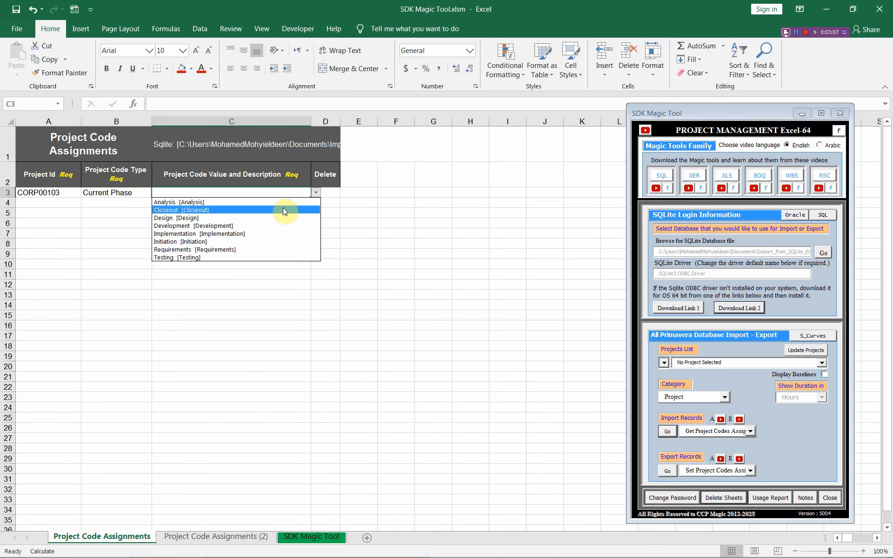
click(280, 233)
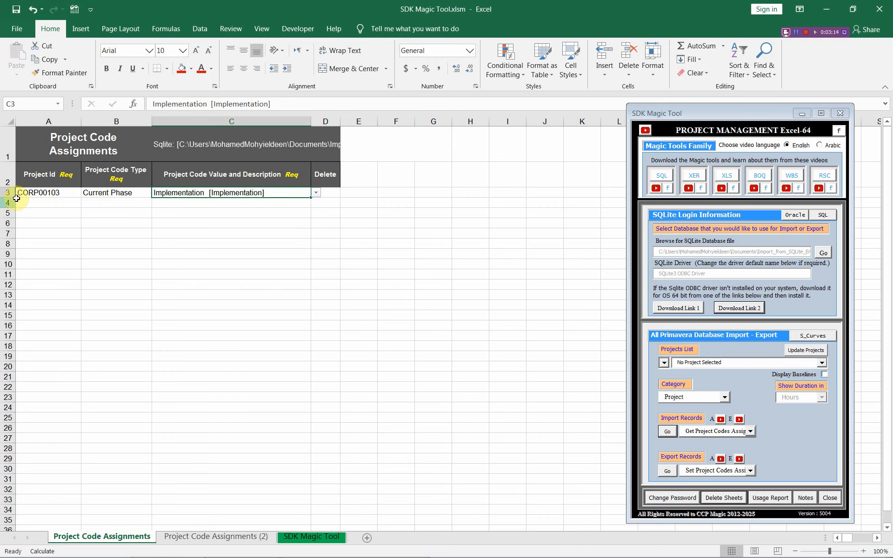
Step: Fill row 4 with project CORP00424, code type Current Phase and code value Design [Design]
click(51, 203)
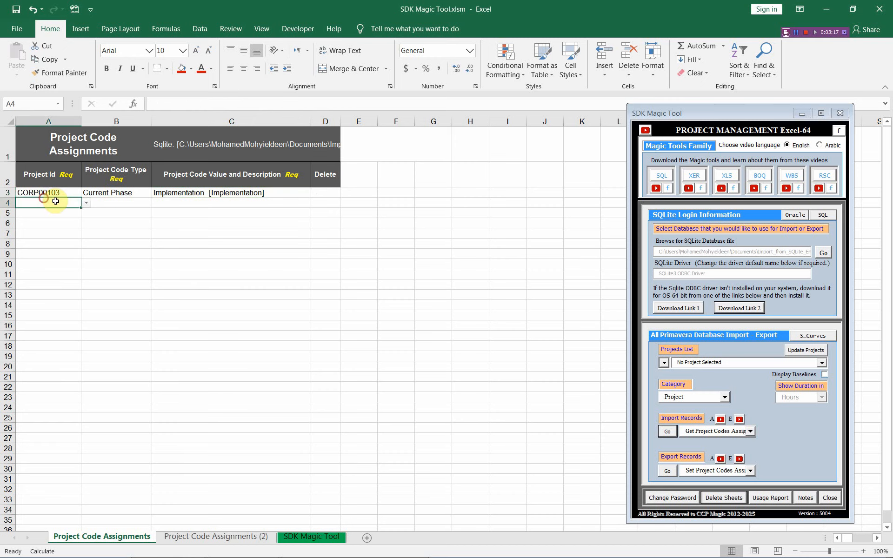
click(86, 204)
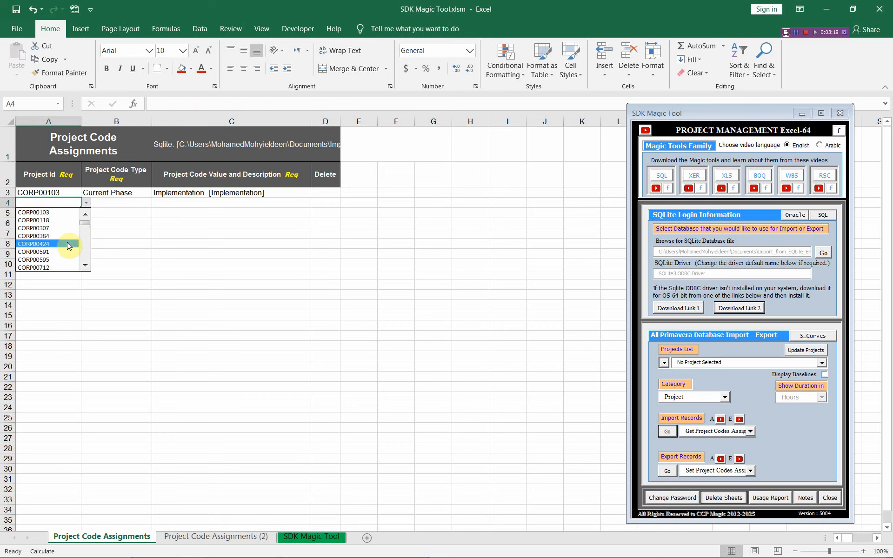
click(67, 242)
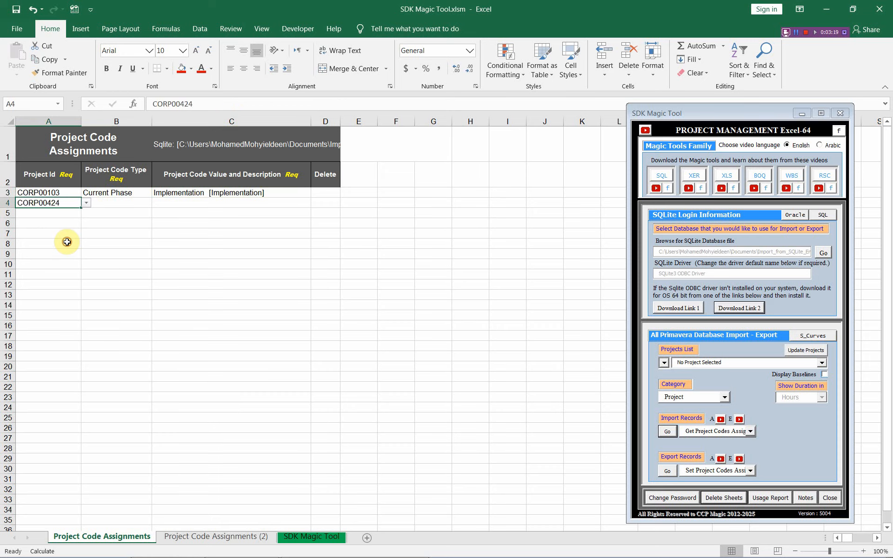
click(132, 204)
click(156, 205)
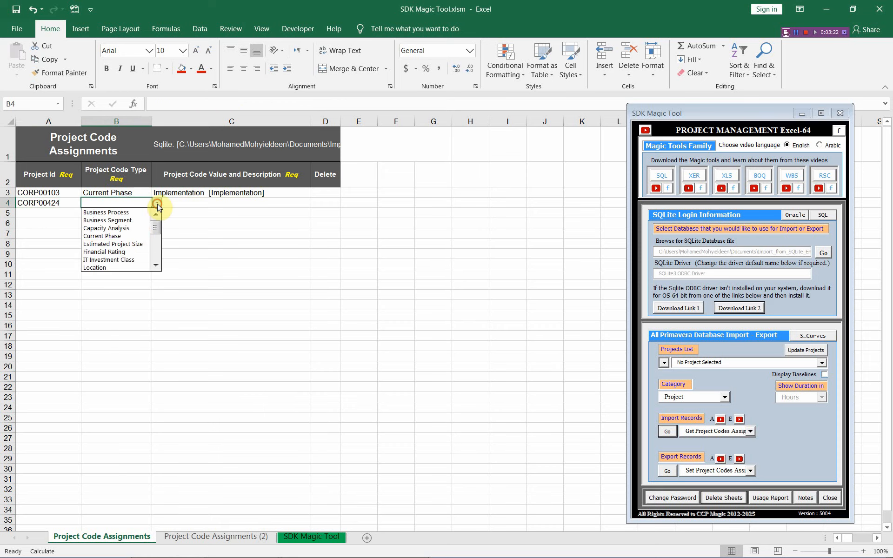
click(138, 234)
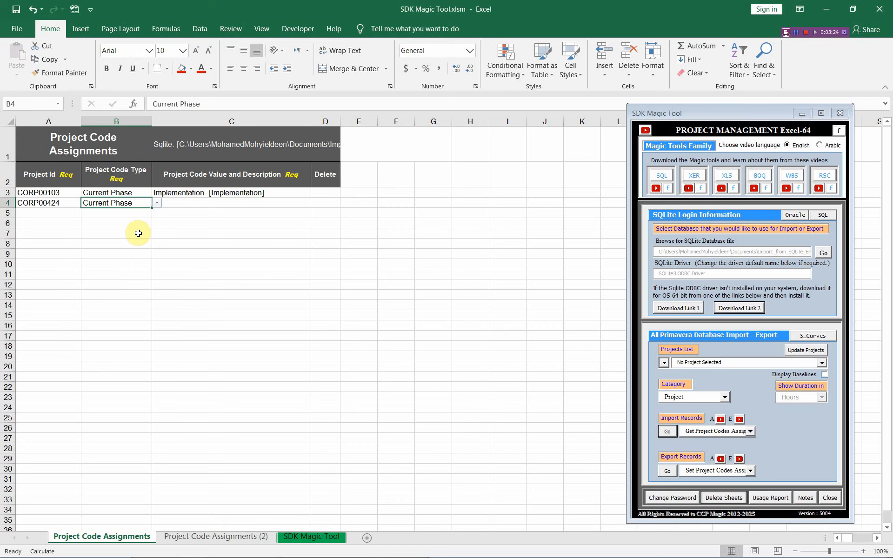
click(209, 203)
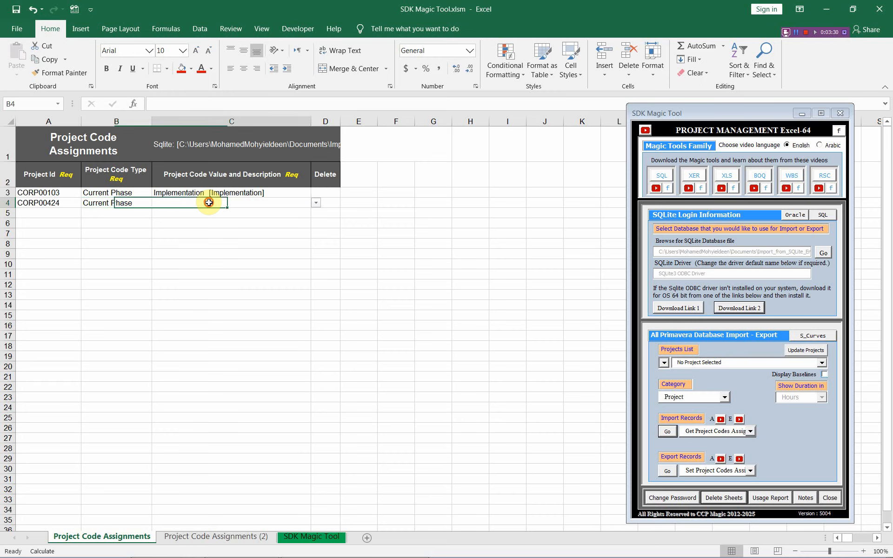
click(316, 203)
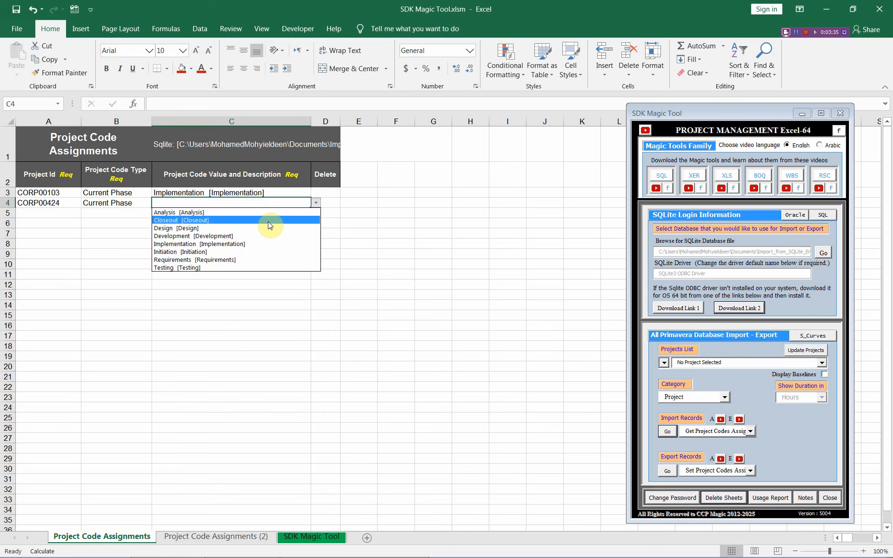
click(263, 246)
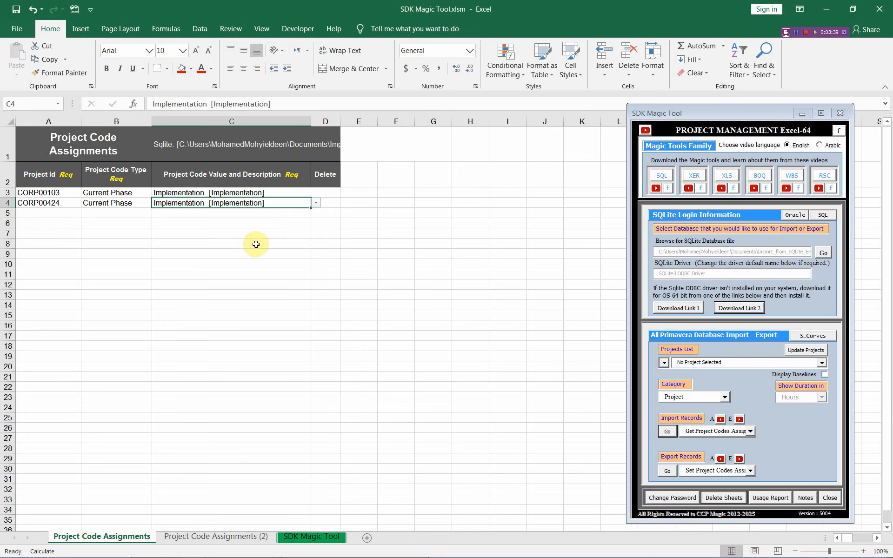
click(316, 203)
click(279, 224)
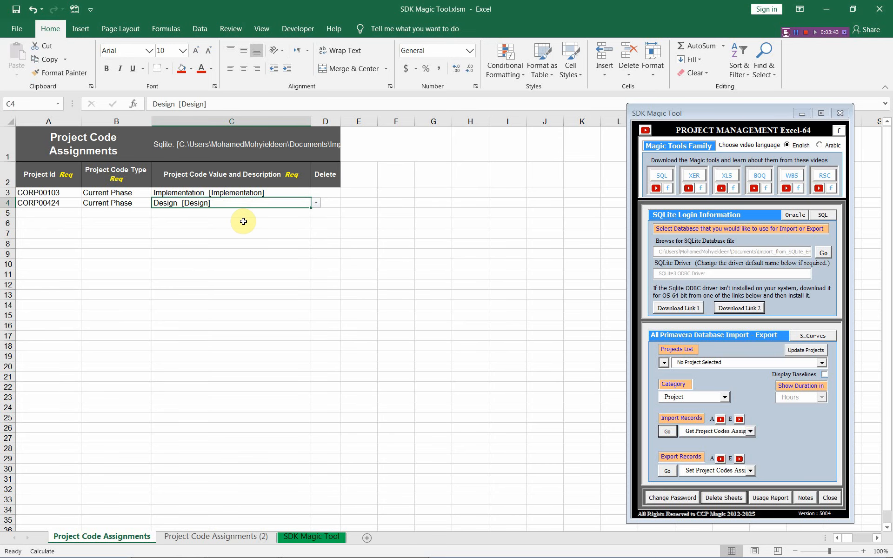
Step: Set the code type in row 5 to Current Phase and its code value to Development [Development]
click(118, 214)
click(156, 213)
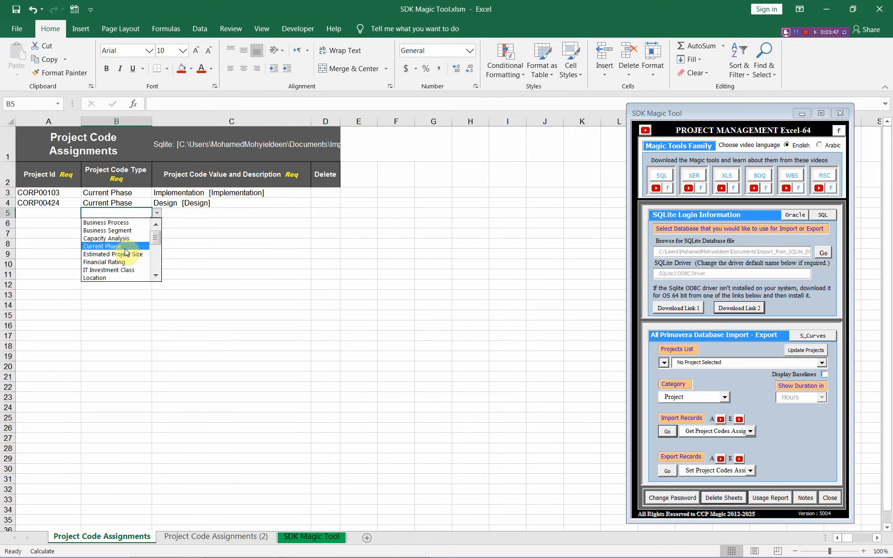
click(125, 251)
click(233, 215)
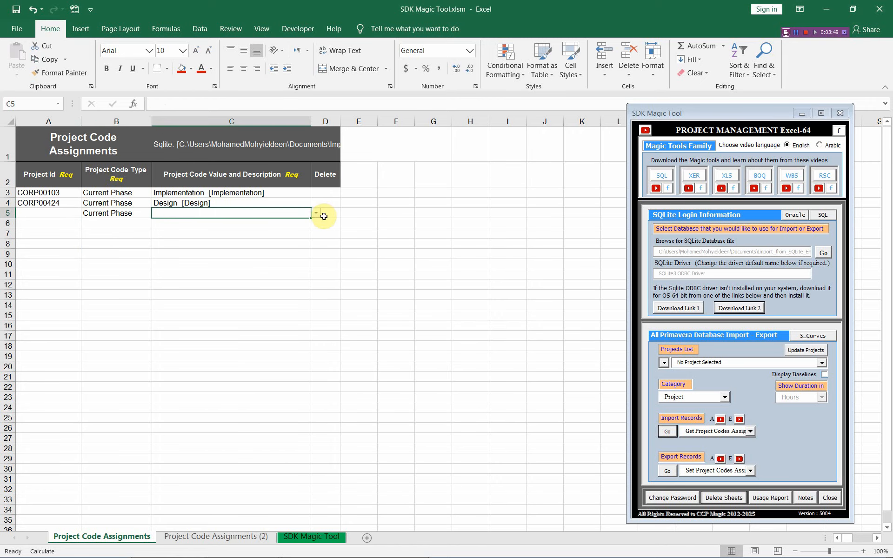
click(315, 213)
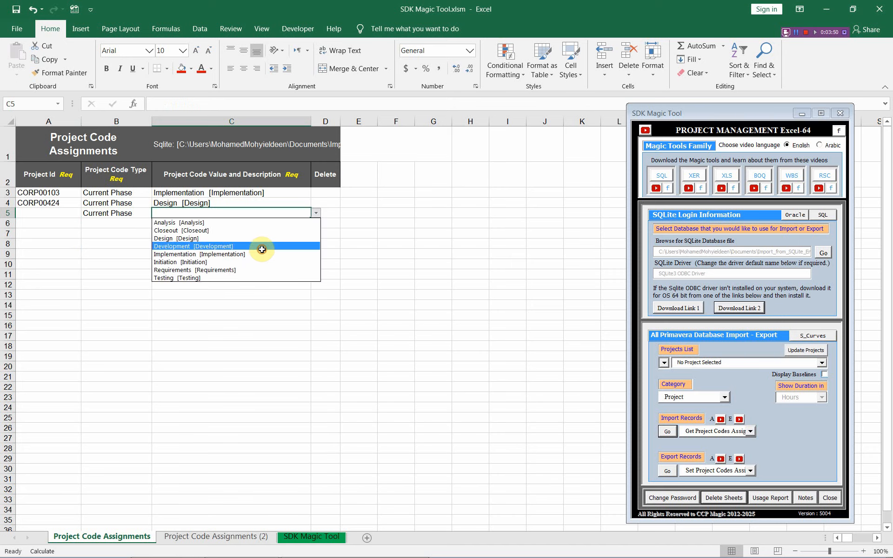
click(262, 249)
Step: Change row 5 to code type IT Investment Class and code value Infrastructure [Infrastructure], and assign it to project CORP00384
click(133, 210)
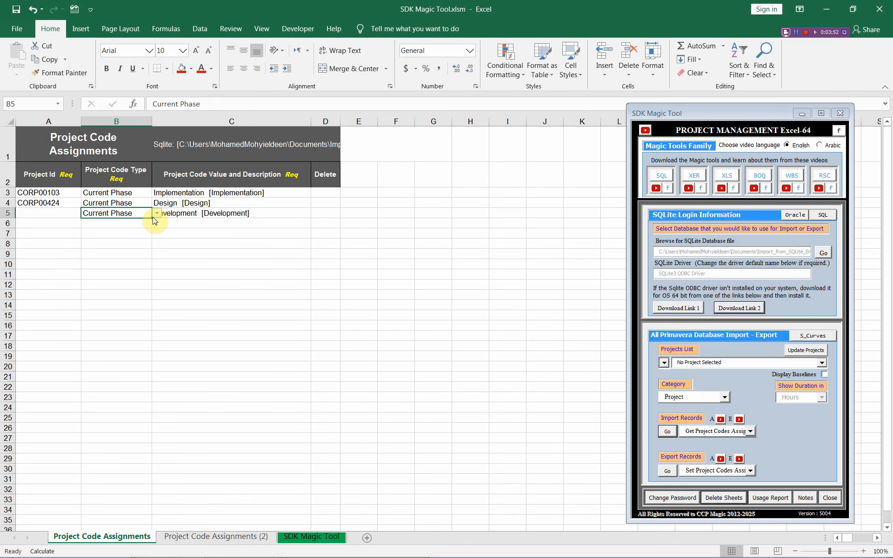
click(157, 213)
click(129, 247)
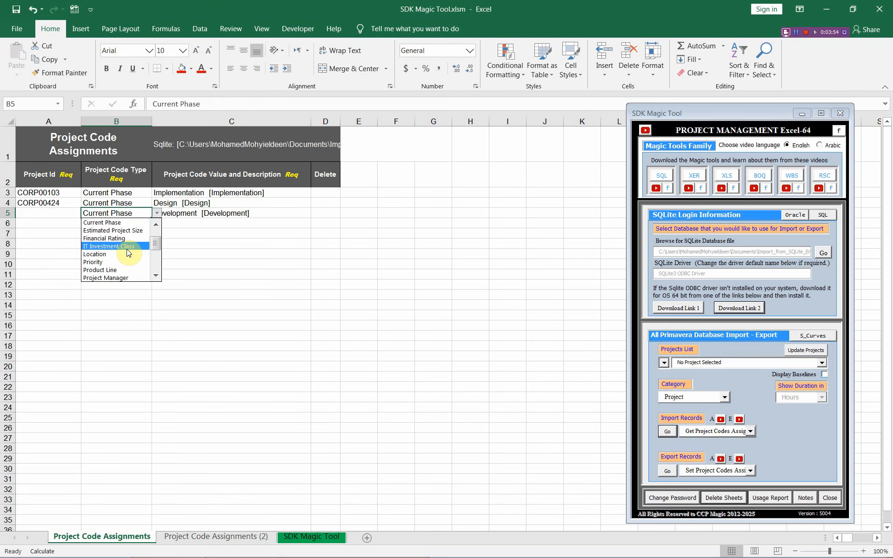
click(279, 212)
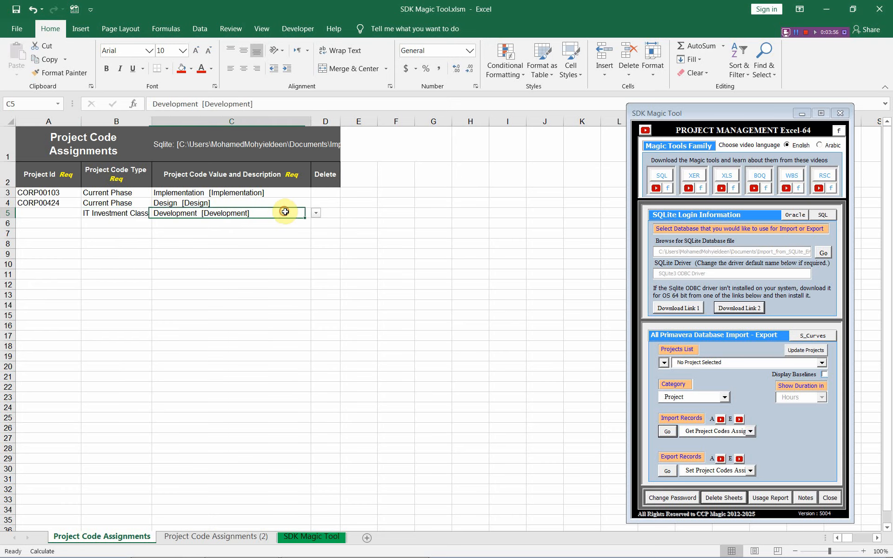
click(316, 216)
click(277, 225)
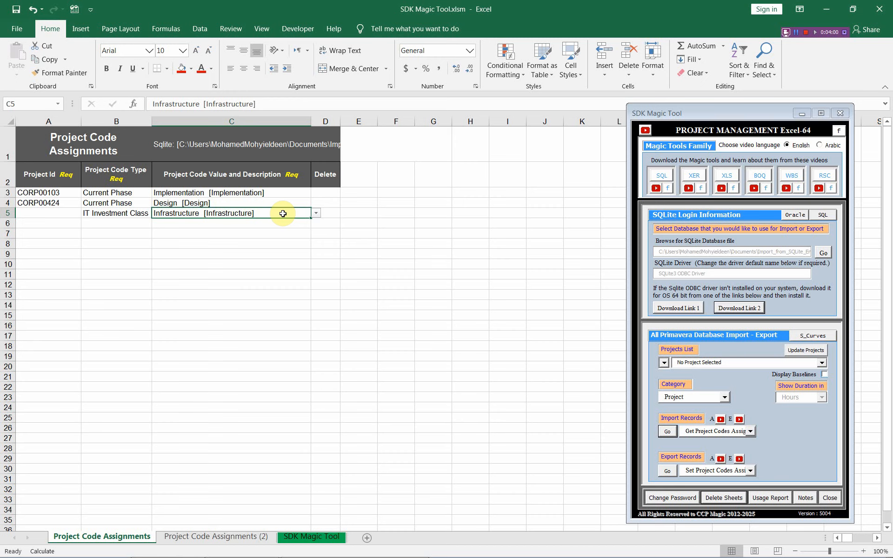
click(51, 216)
click(86, 213)
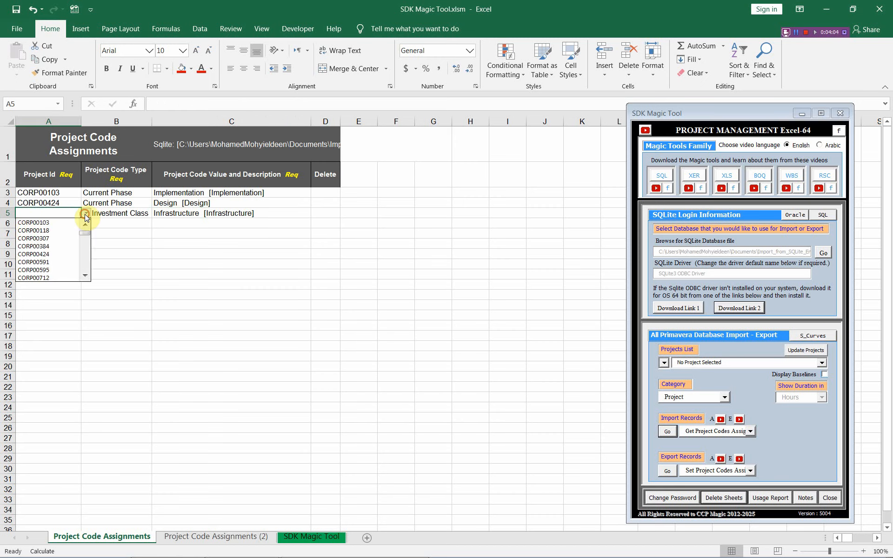
click(56, 242)
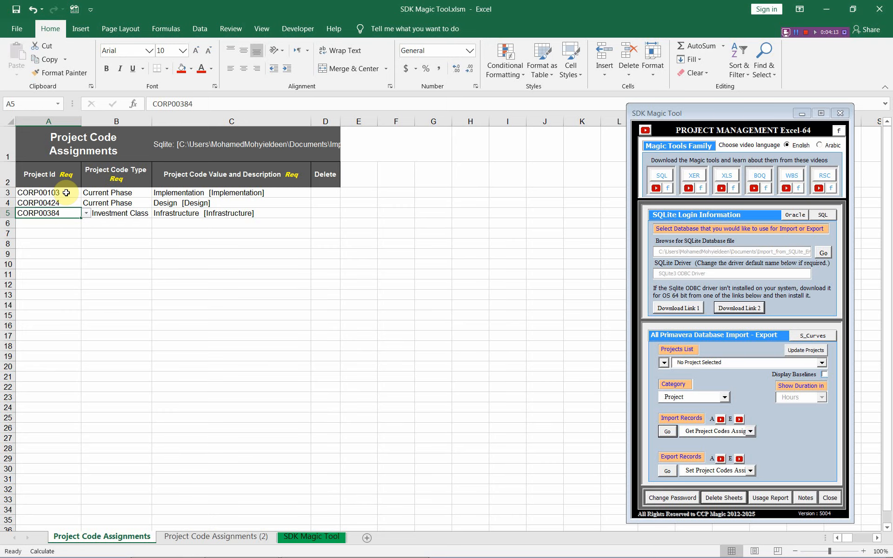
Step: Switch to Primavera P6 and refresh the project data from the database
key(alt+Tab)
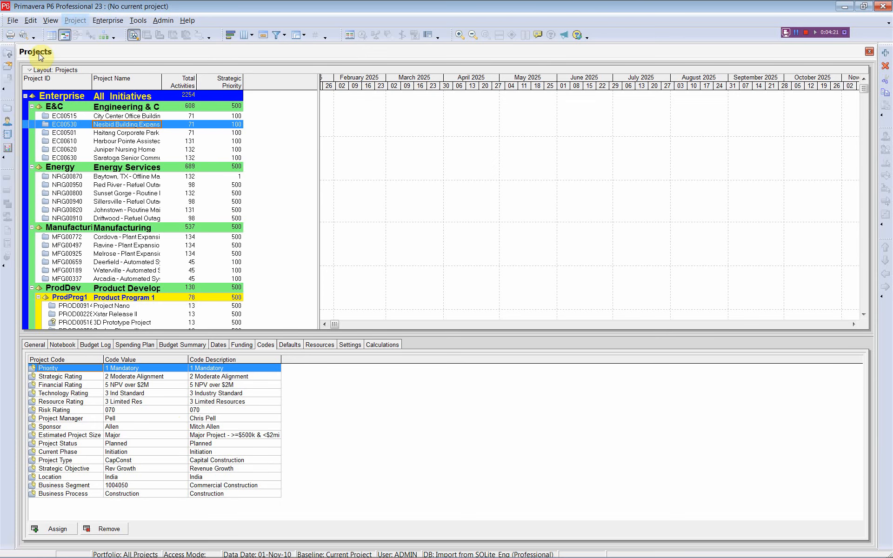
click(12, 20)
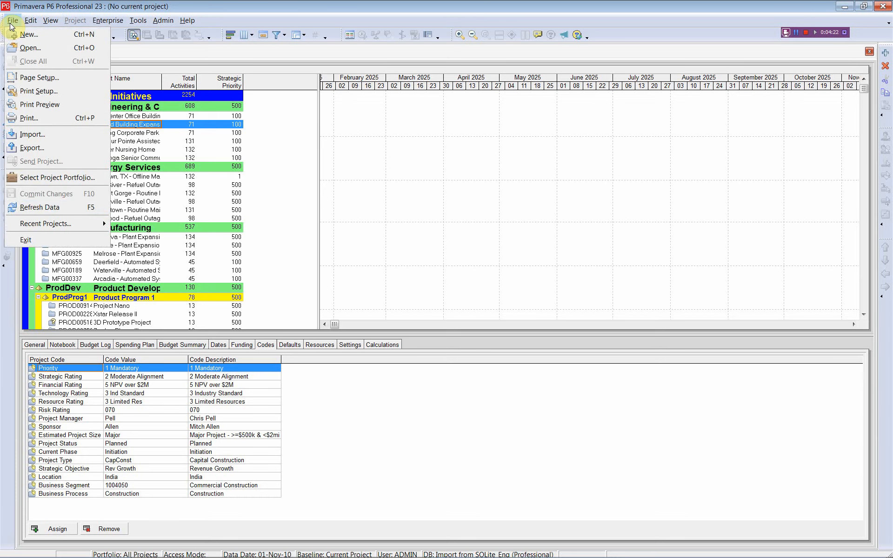
click(43, 207)
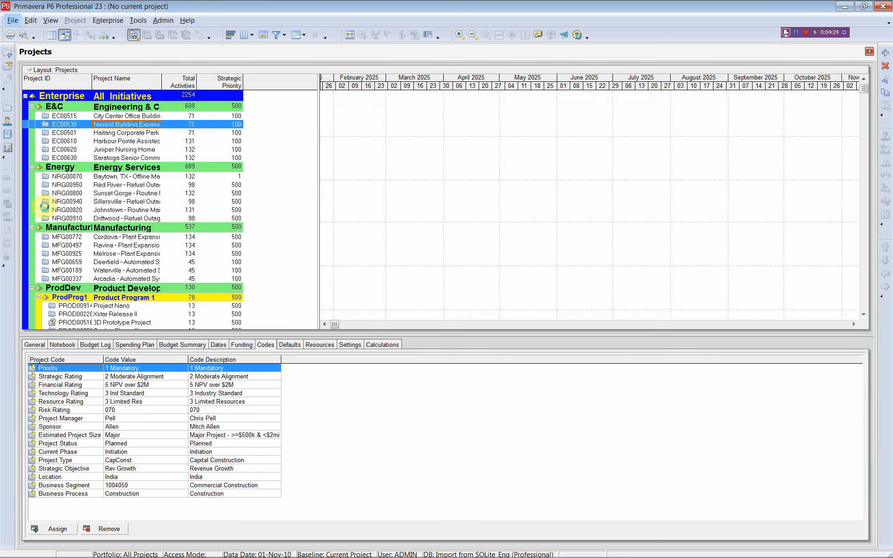
Step: Check the project code assignments of EC00501, EC00610, EC00620, EC00630, NRG00870 and NRG00950 one after another
click(122, 134)
click(123, 142)
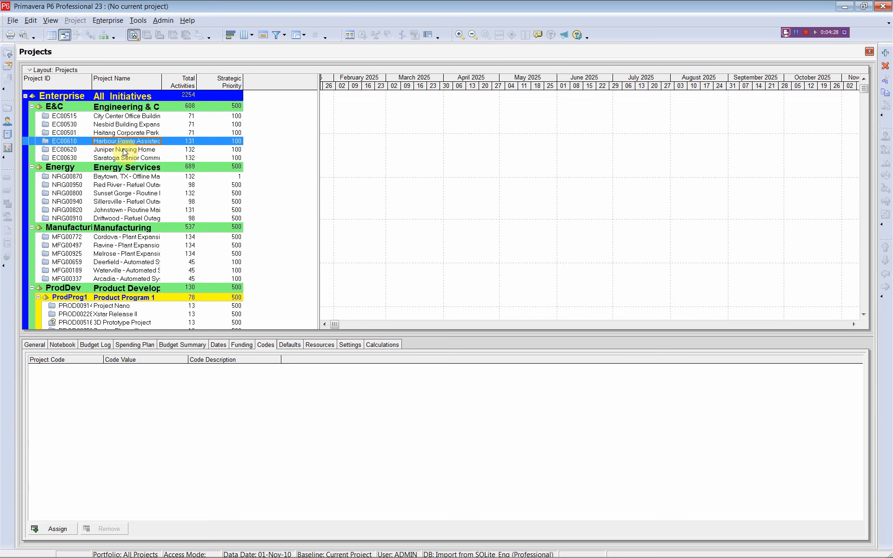
click(123, 150)
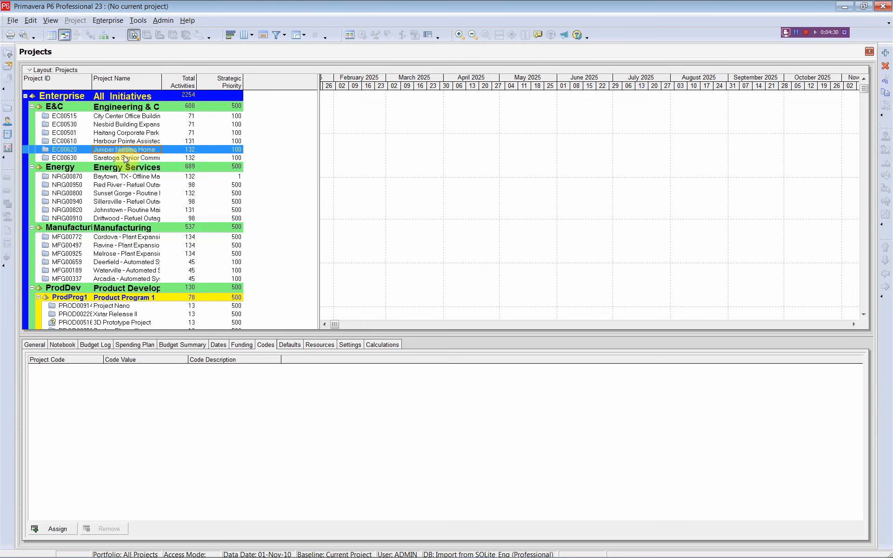
click(122, 158)
click(125, 179)
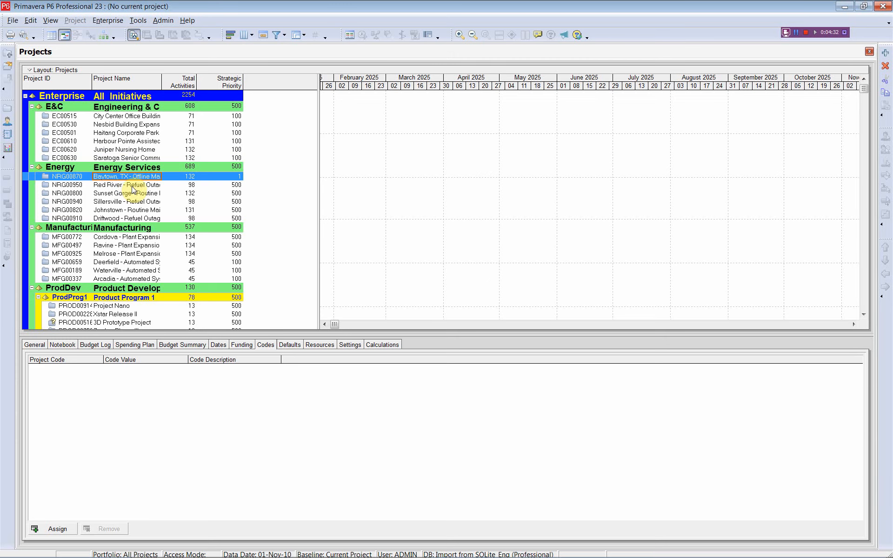
click(132, 187)
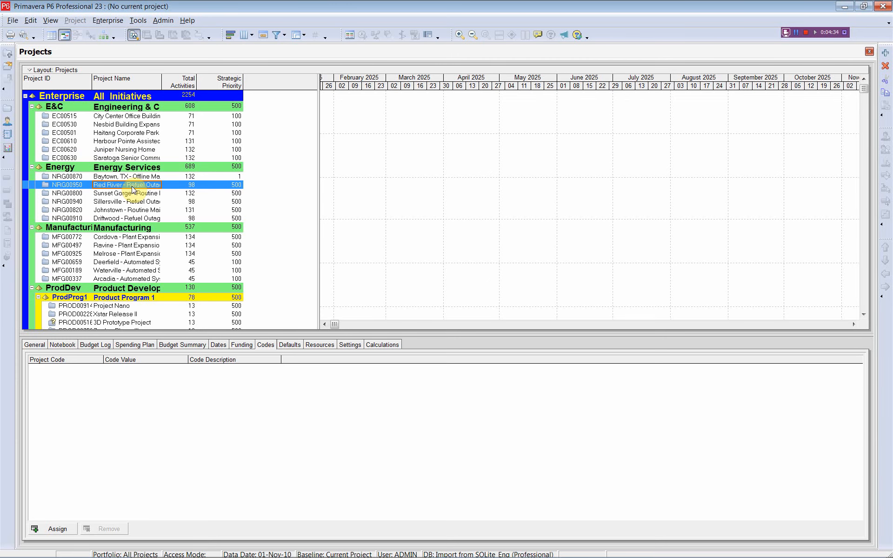
Step: Switch back to Excel and paste all cells of the Project Code Assignments (2) sheet over the Project Code Assignments sheet
key(alt+Tab)
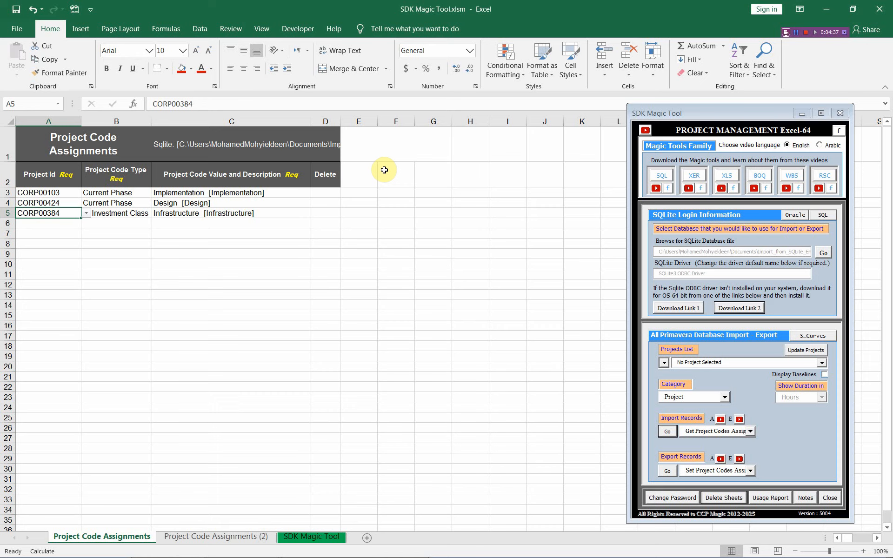
click(797, 32)
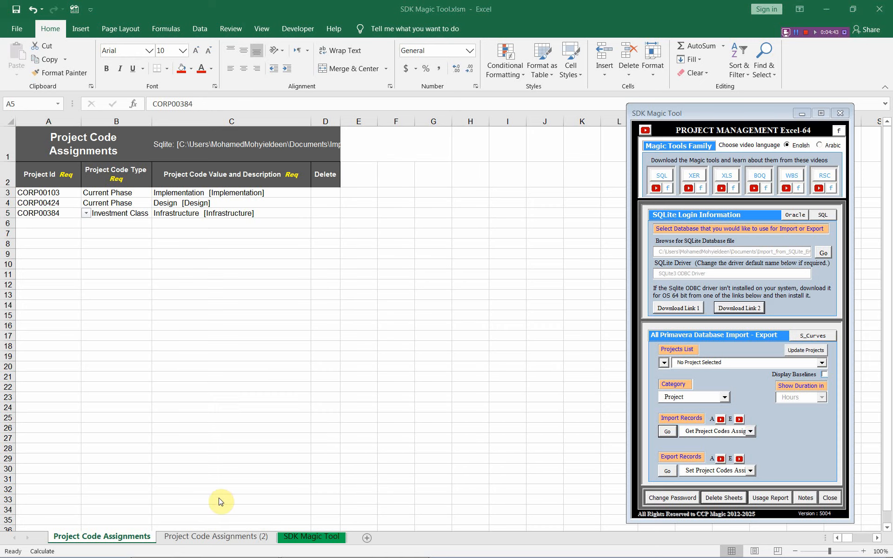
click(214, 537)
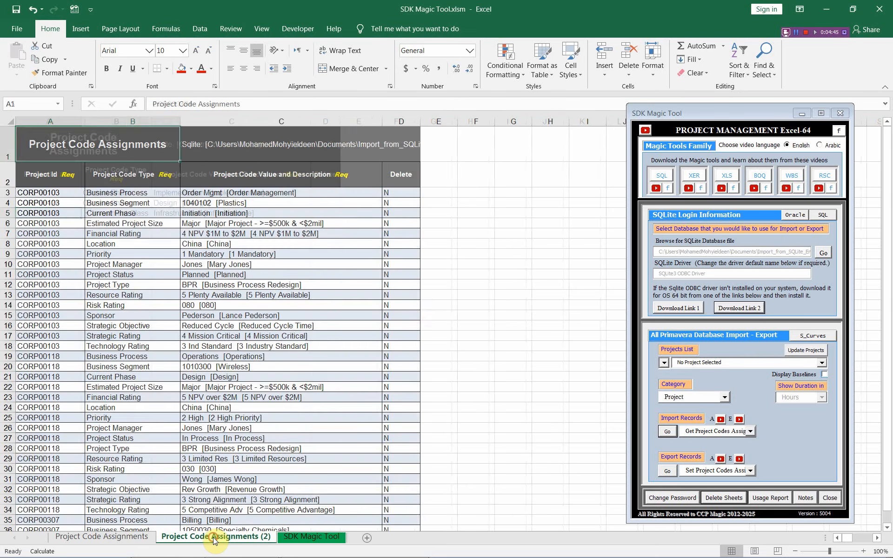
click(9, 120)
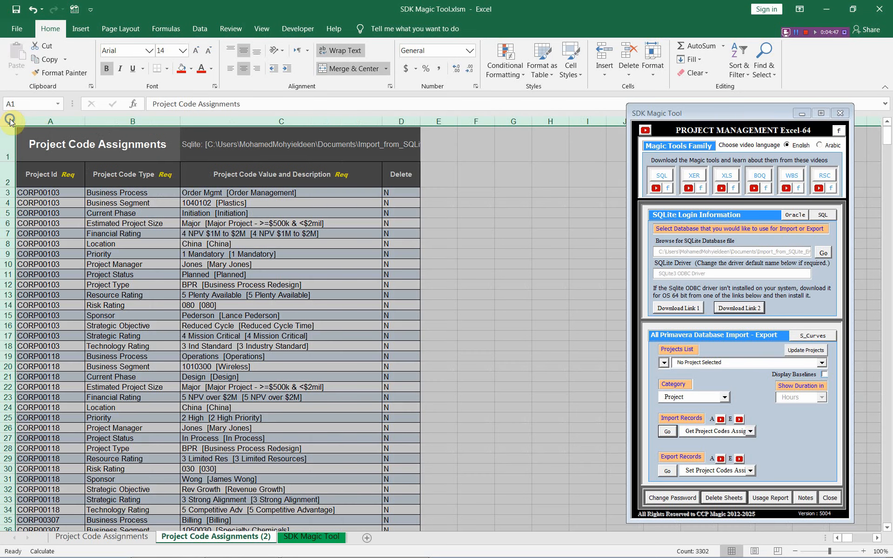
right_click(10, 120)
click(37, 140)
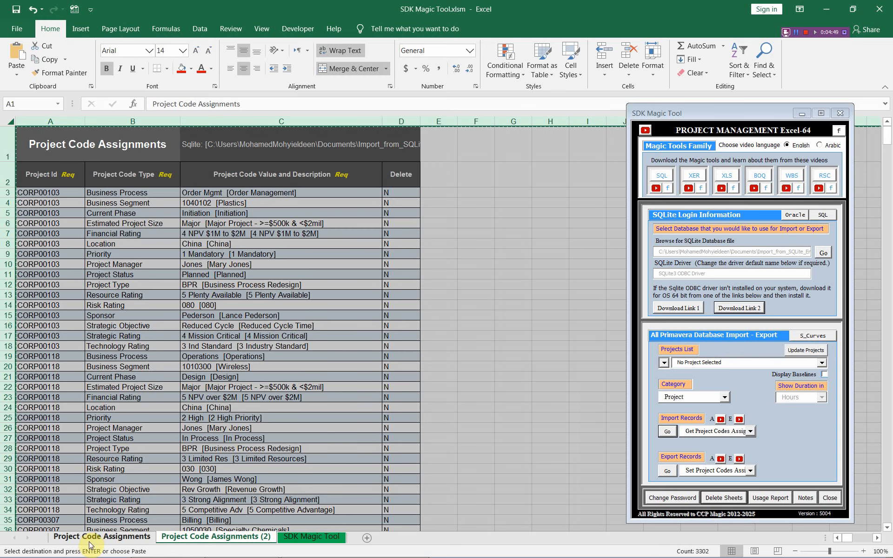
click(90, 538)
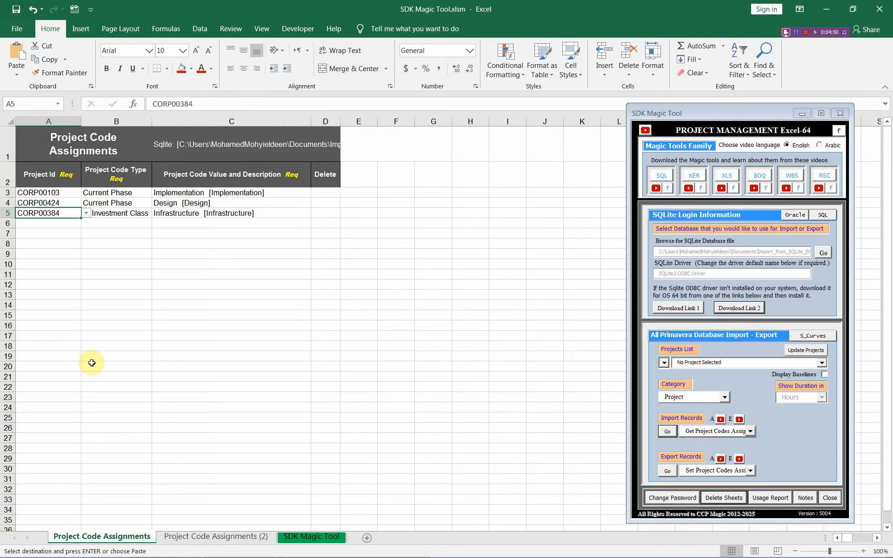
right_click(10, 122)
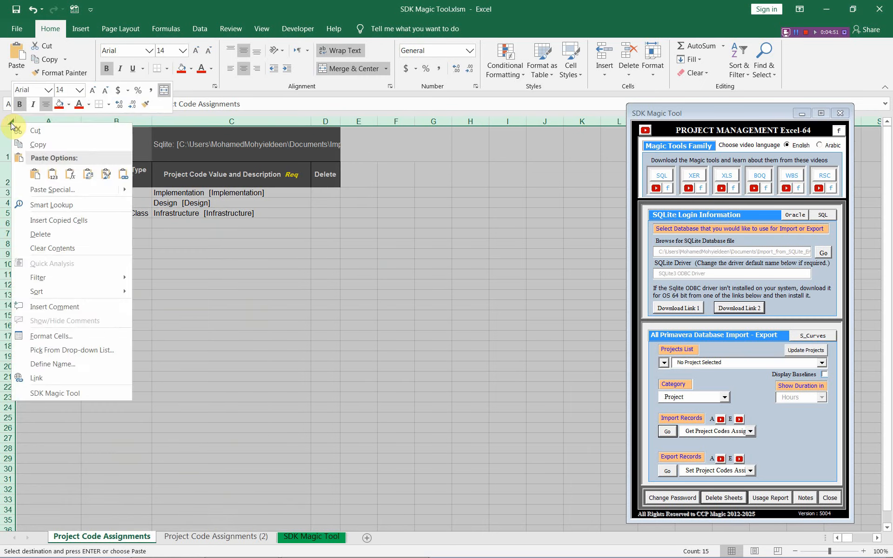
click(35, 180)
Step: Export the restored assignments to the database with the Set Project Codes Assignments task
click(35, 192)
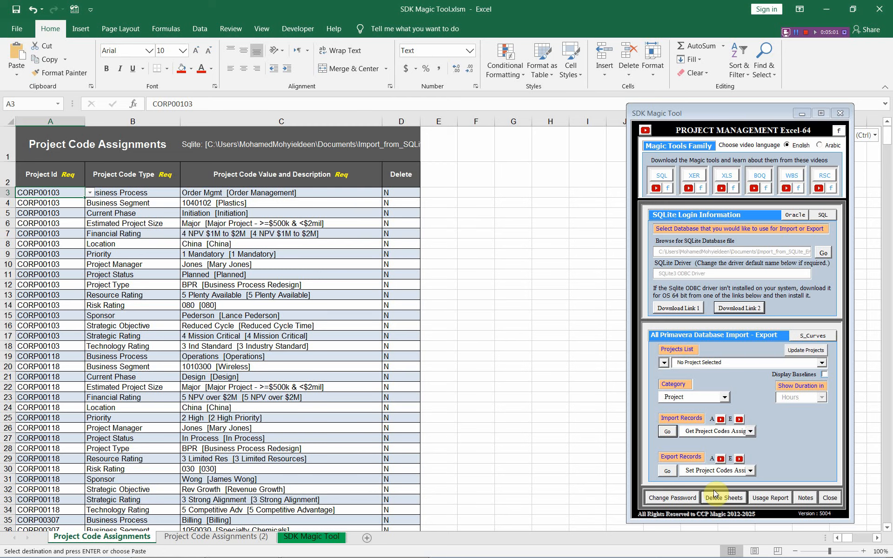
click(669, 471)
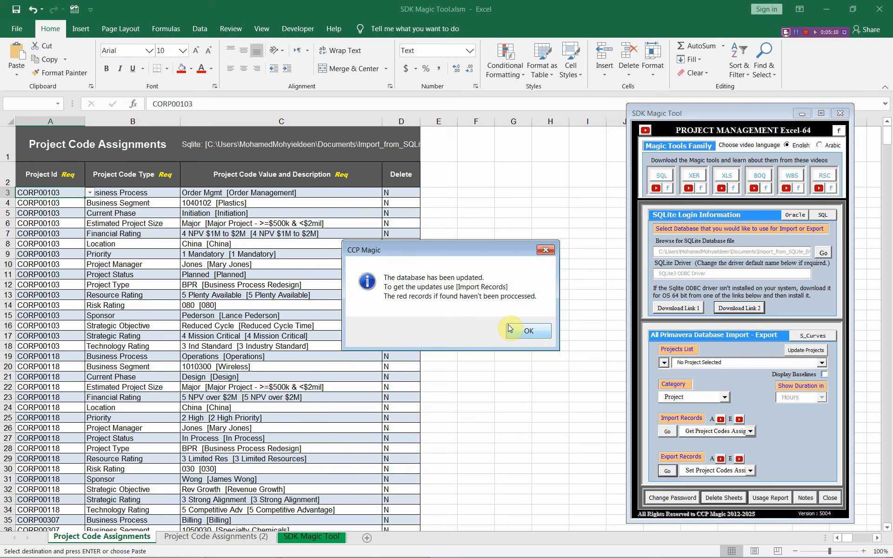
click(531, 331)
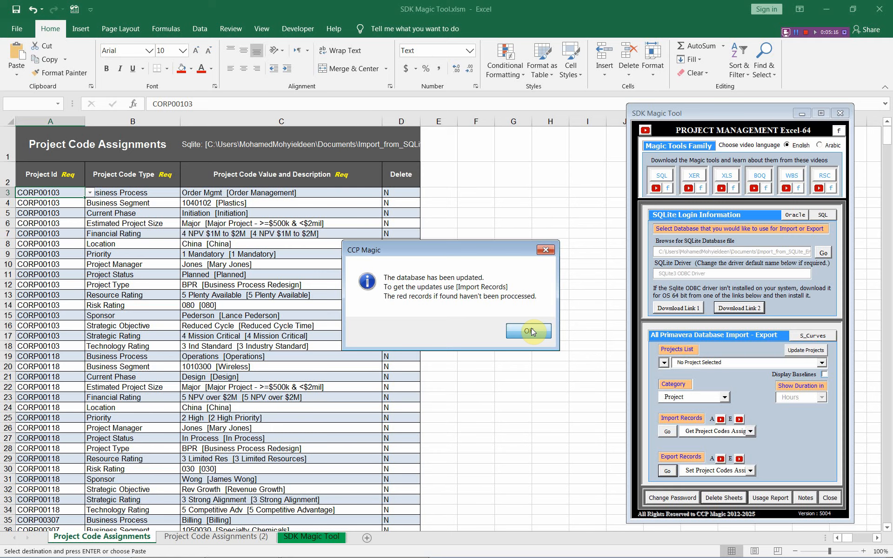
Step: Reimport the project code assignments from the database into Excel with the Get Project Codes Assignments task
click(531, 330)
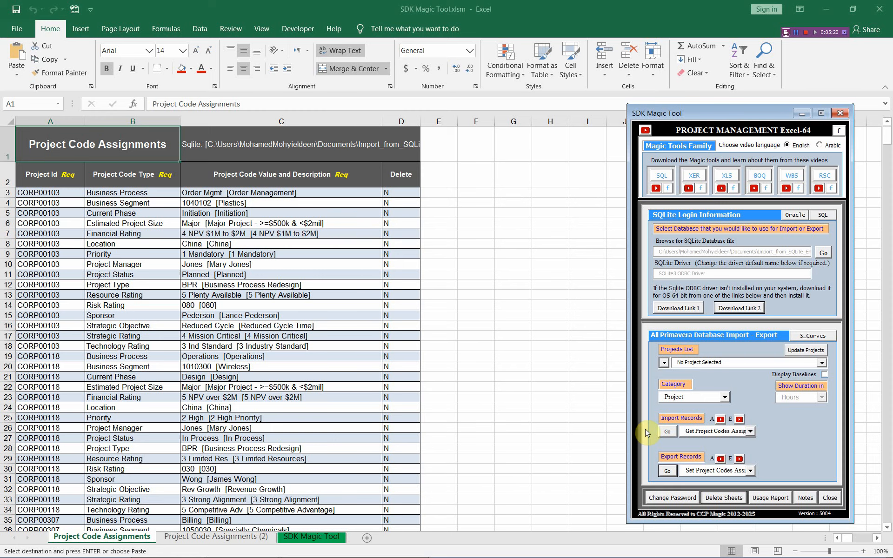
click(666, 430)
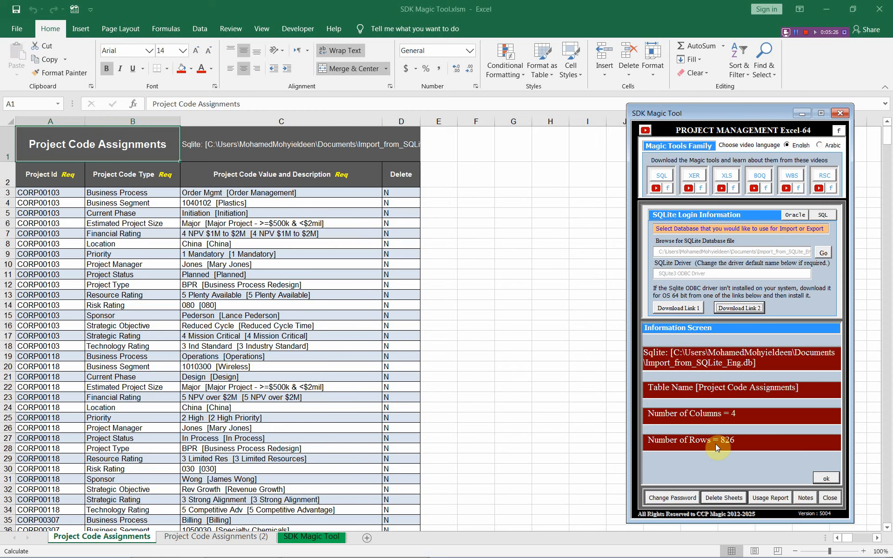
click(822, 478)
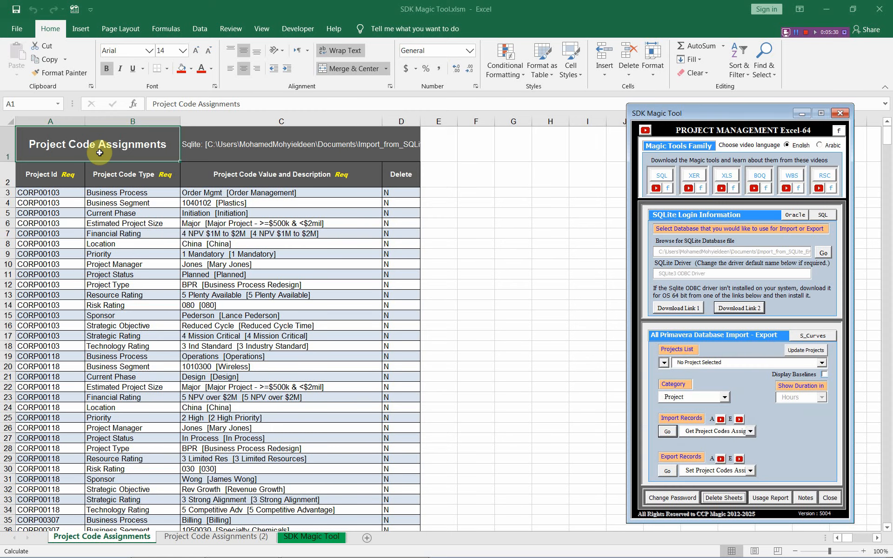
Step: Switch to Primavera P6 and refresh the project data from the database
key(alt+Tab)
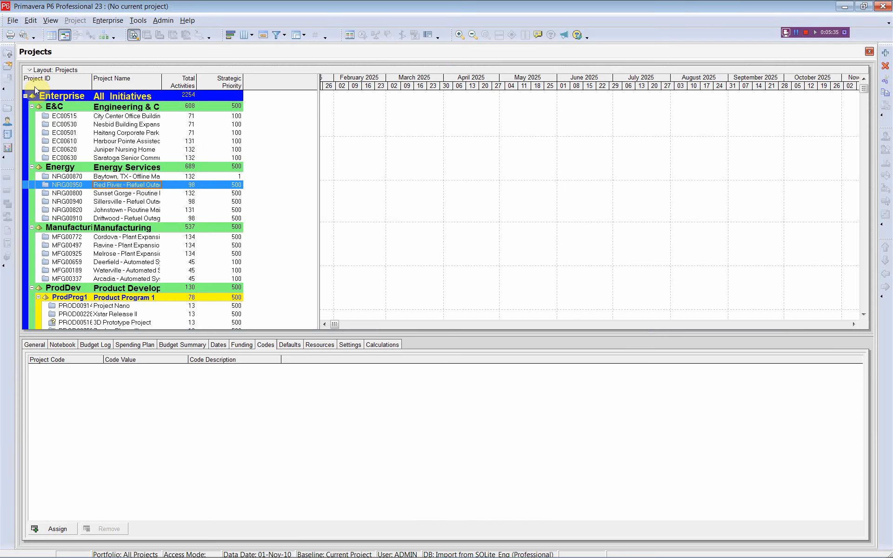
click(12, 22)
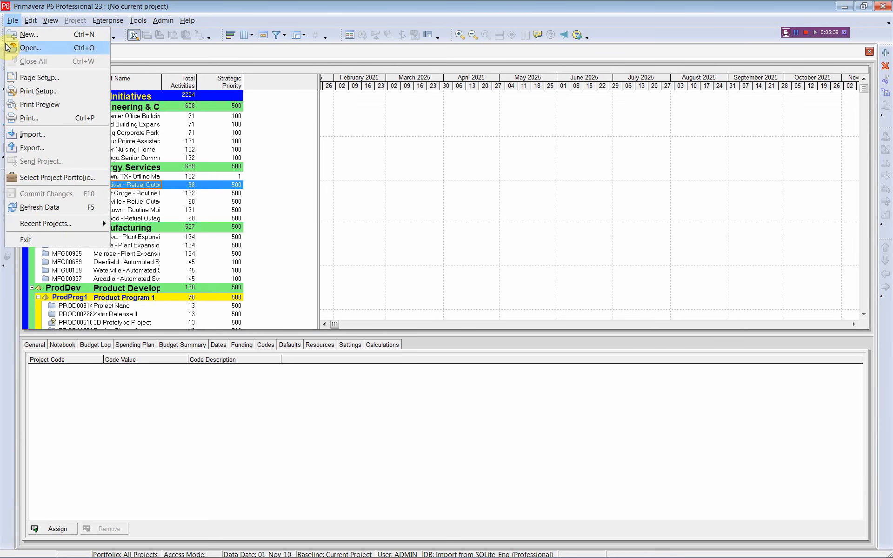
click(51, 208)
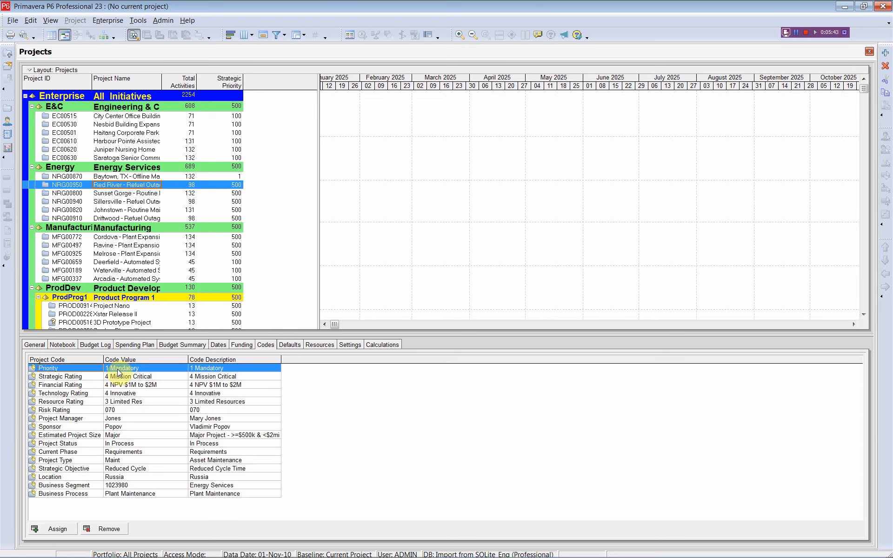
Step: Check the project code assignments of EC00515, EC00530, EC00501, EC00610, EC00620 and EC00630 one after another
click(110, 116)
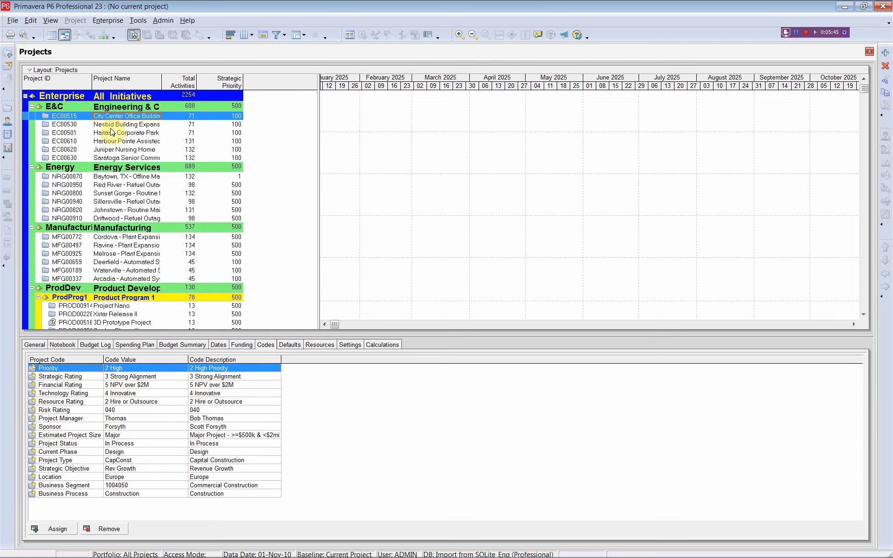
click(111, 124)
click(111, 132)
click(111, 141)
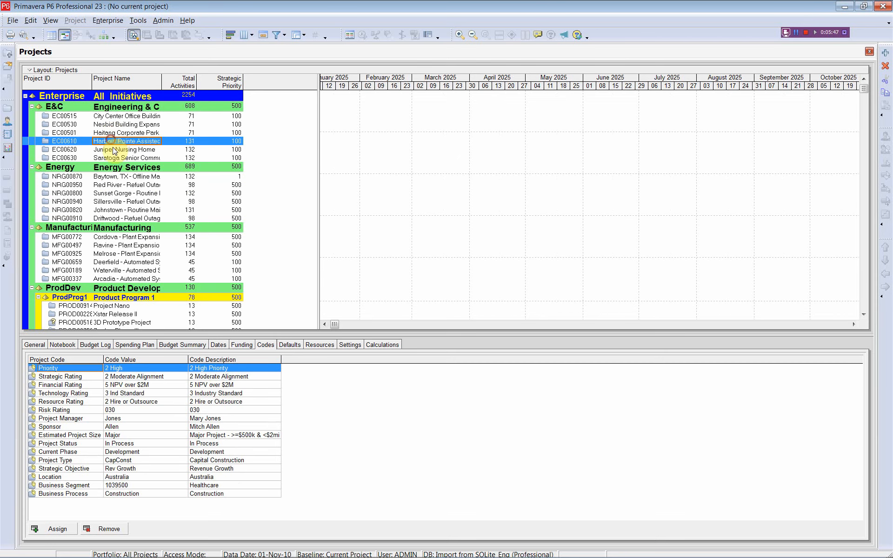
click(113, 149)
click(117, 158)
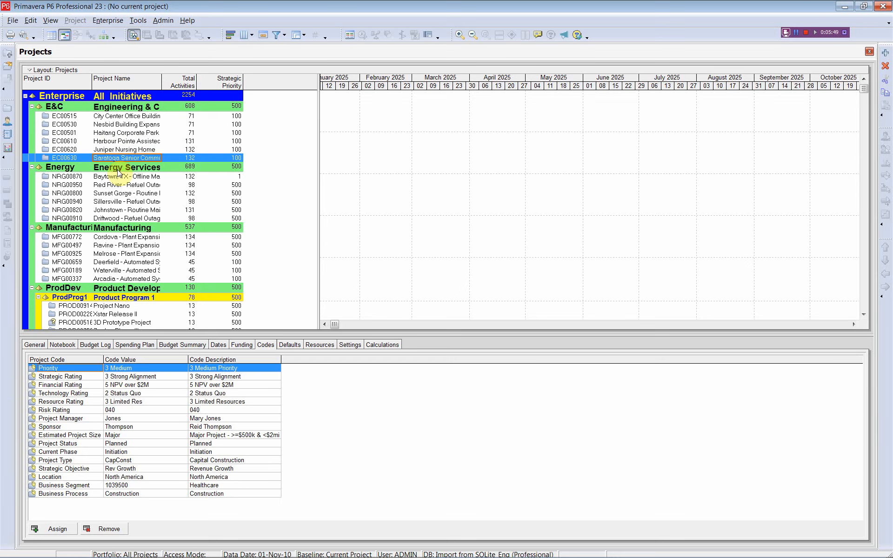
click(797, 33)
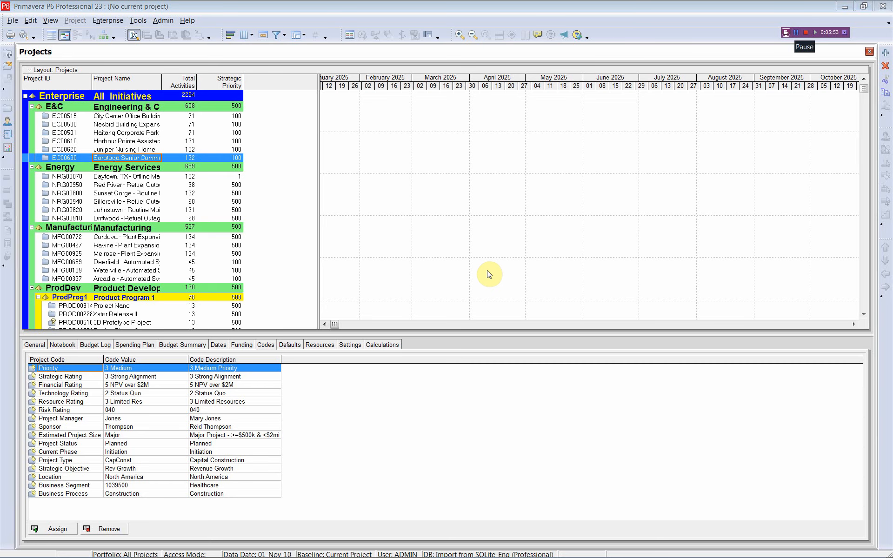
Step: Switch back to Excel and select Export_to_SQLite_Eng.db as the SQLite database in the SDK Magic Tool
key(alt+Tab)
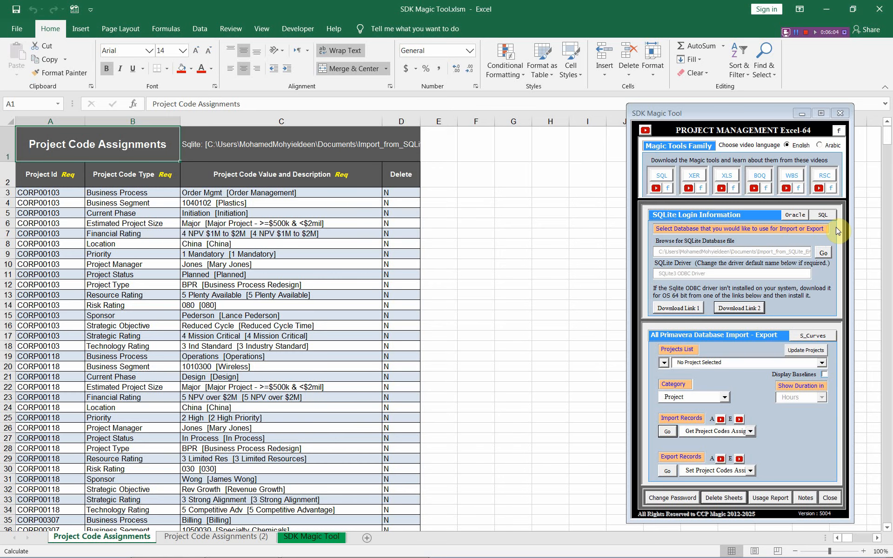
click(823, 253)
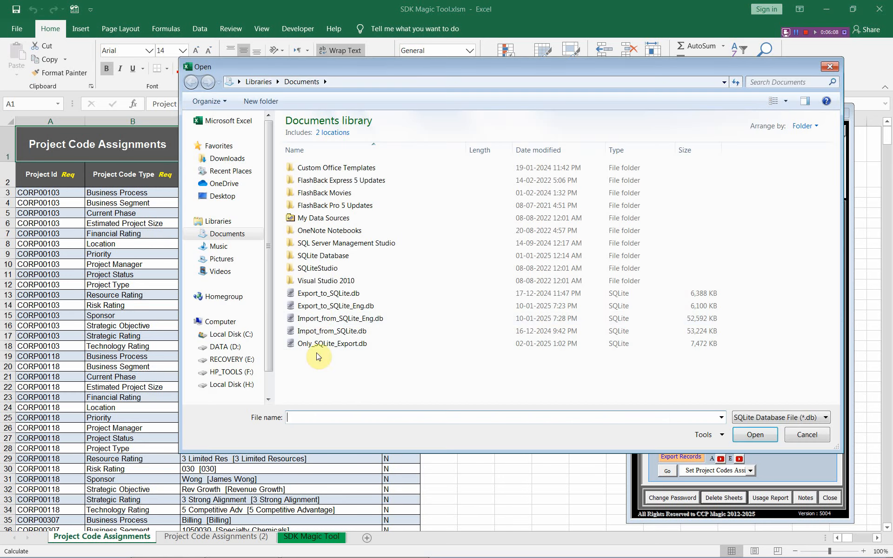
click(321, 306)
click(754, 436)
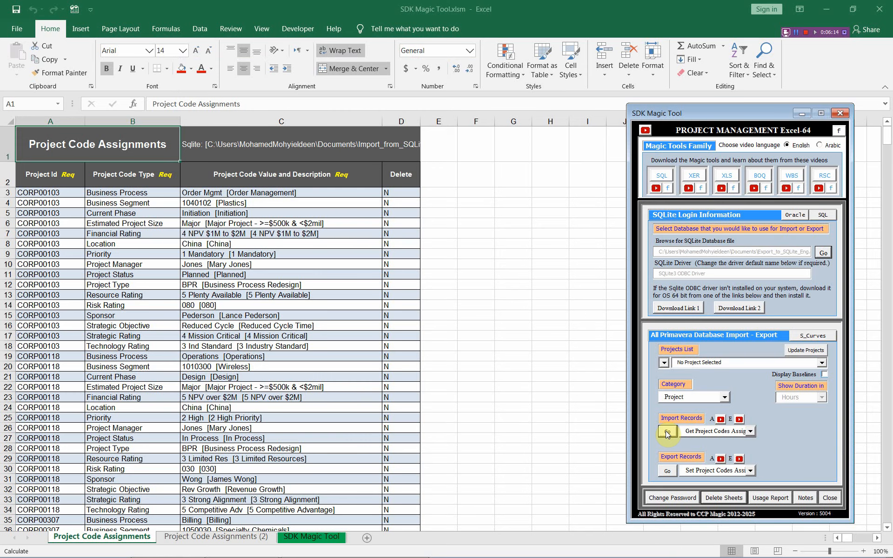
Step: Import the project code assignments of the Export_to_SQLite_Eng database into the Project Code Assignments sheet
click(666, 432)
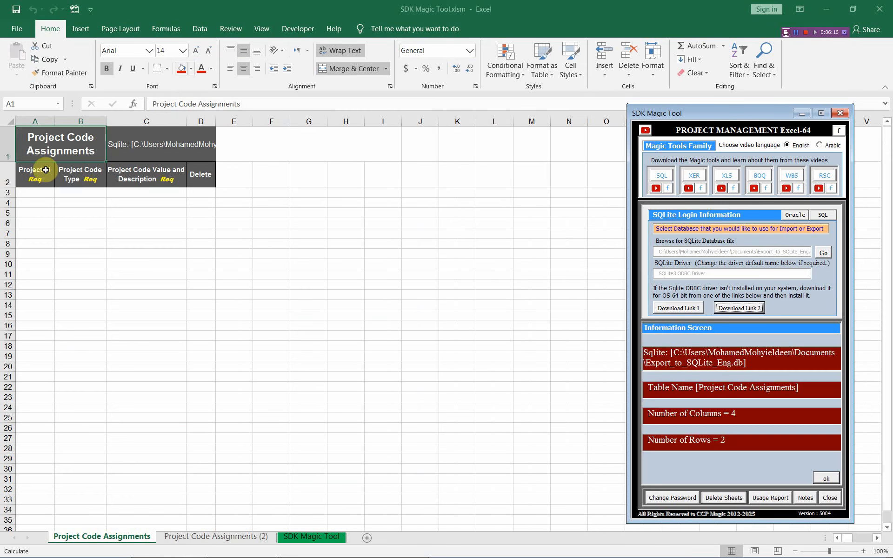
click(37, 193)
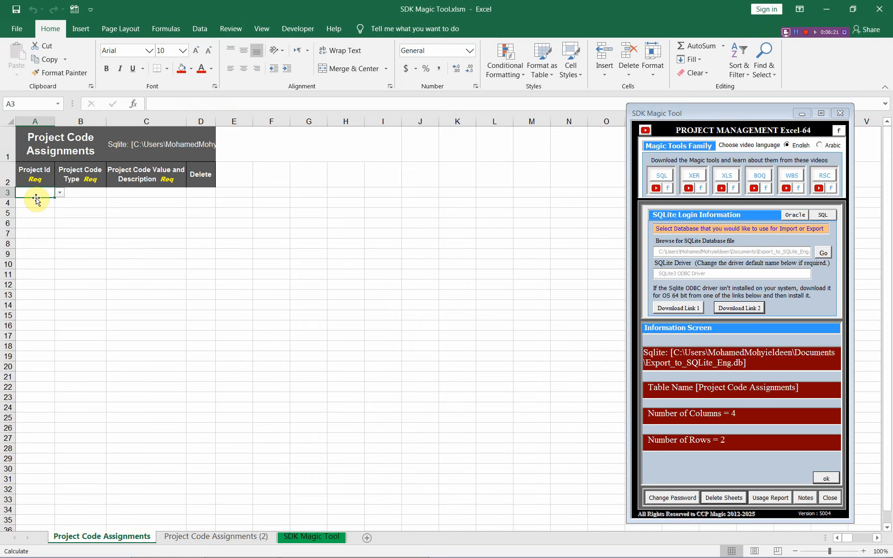
click(823, 477)
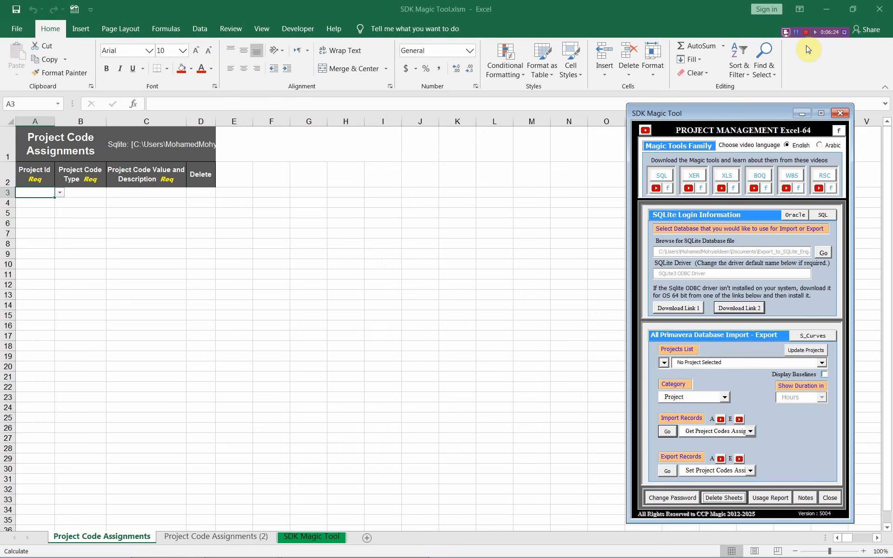
click(795, 33)
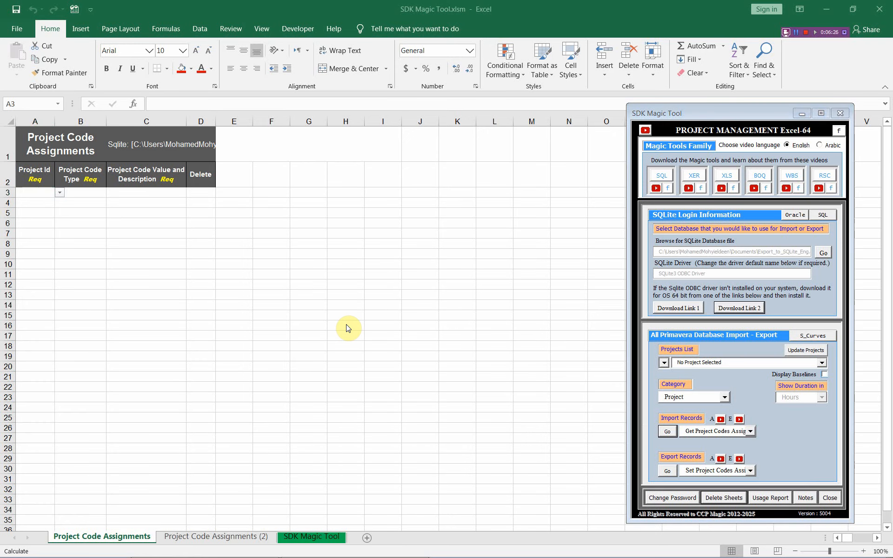
Step: Switch to Primavera P6 with the Export to SQLite_Eng database and check the code assignments of projects P111 and P333
key(alt+Tab)
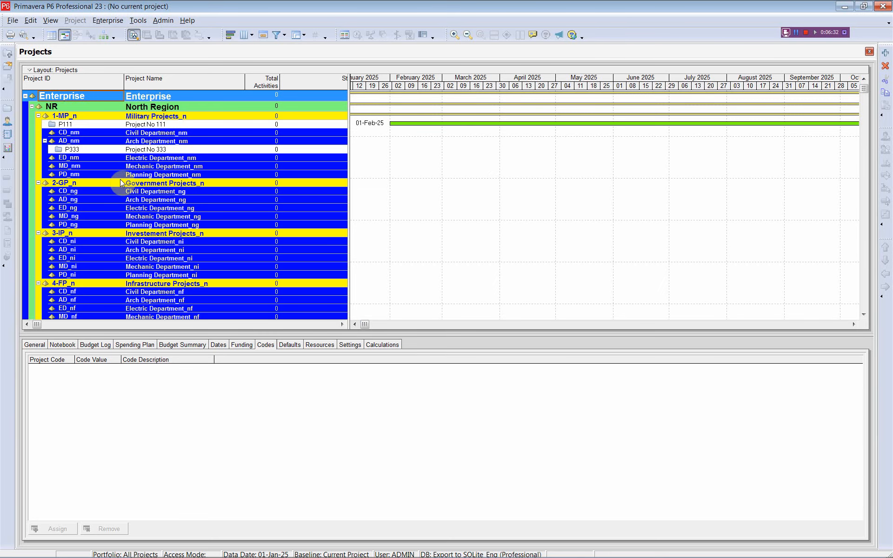
click(91, 125)
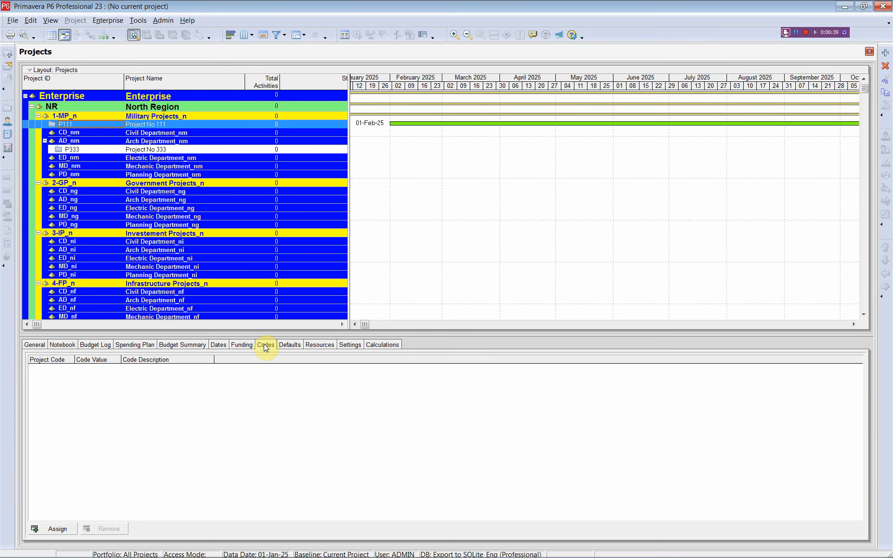
click(80, 148)
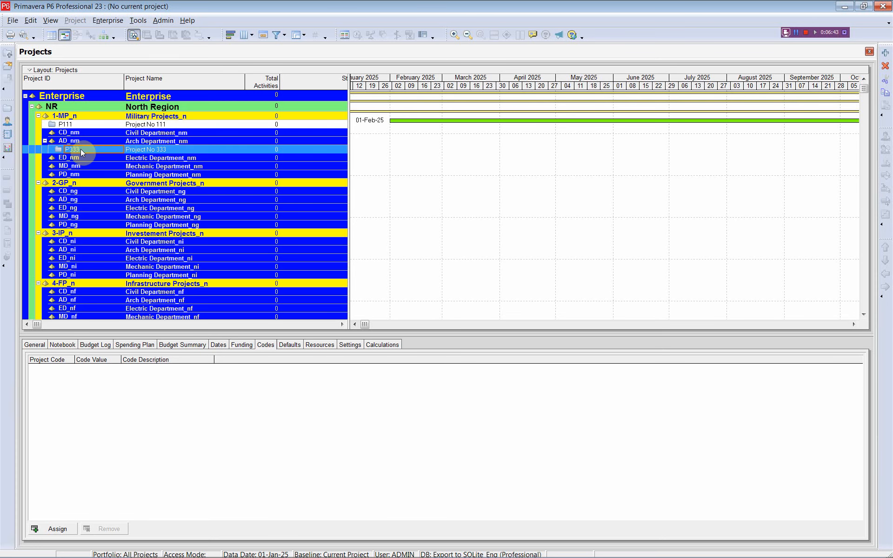
Step: Examine which project codes are defined in the enterprise project codes dictionary, then close it
click(108, 21)
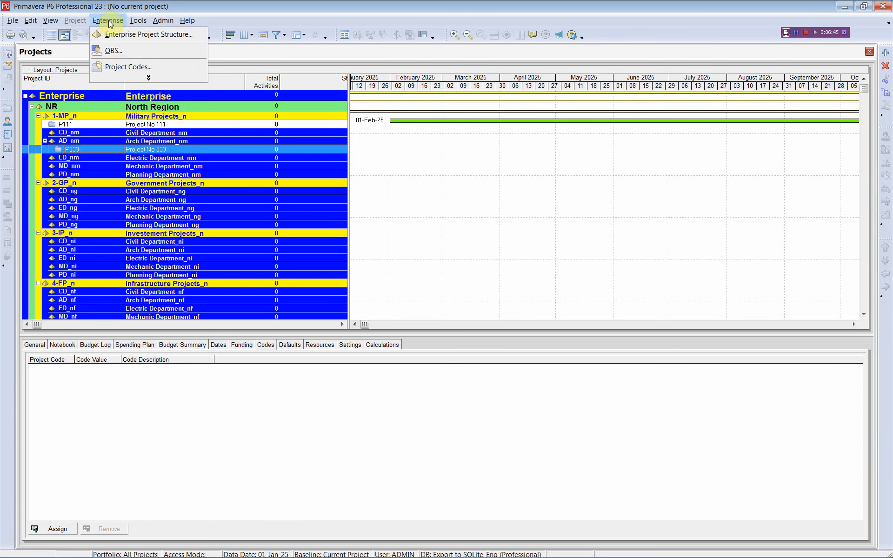
click(122, 67)
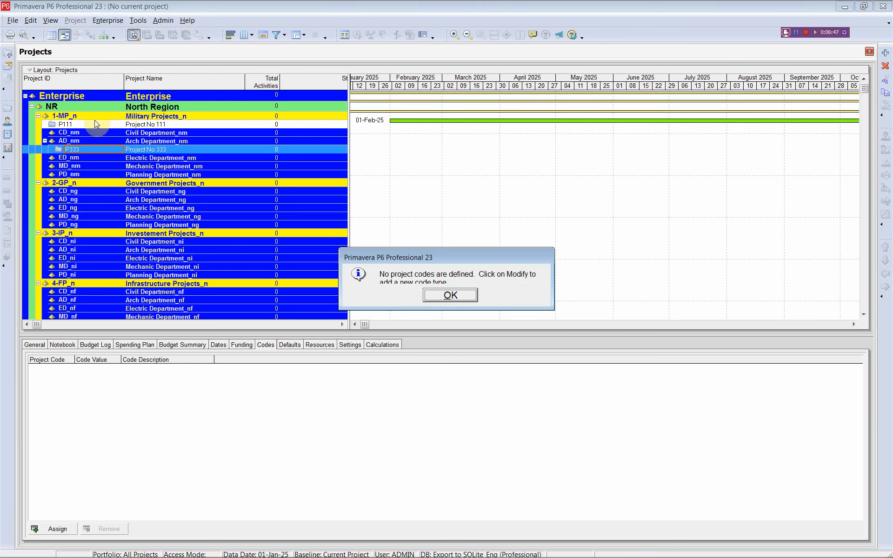
click(448, 295)
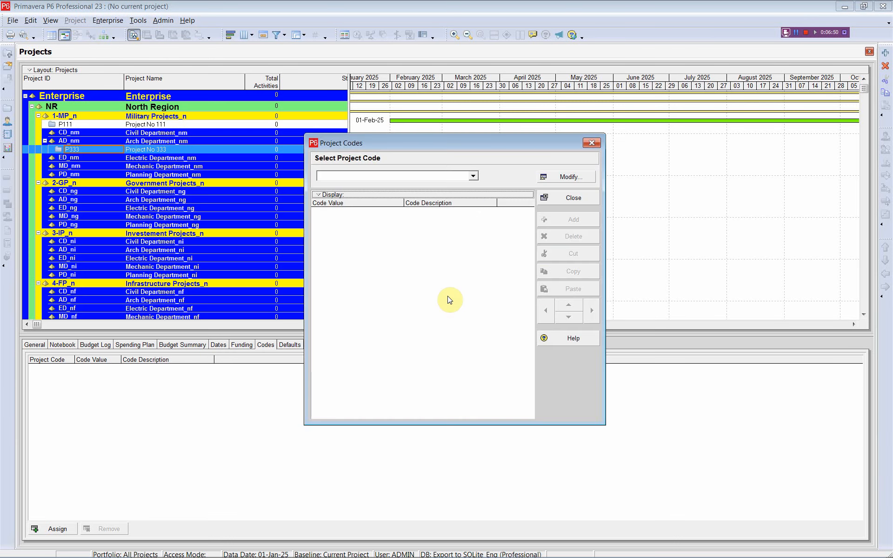
click(591, 143)
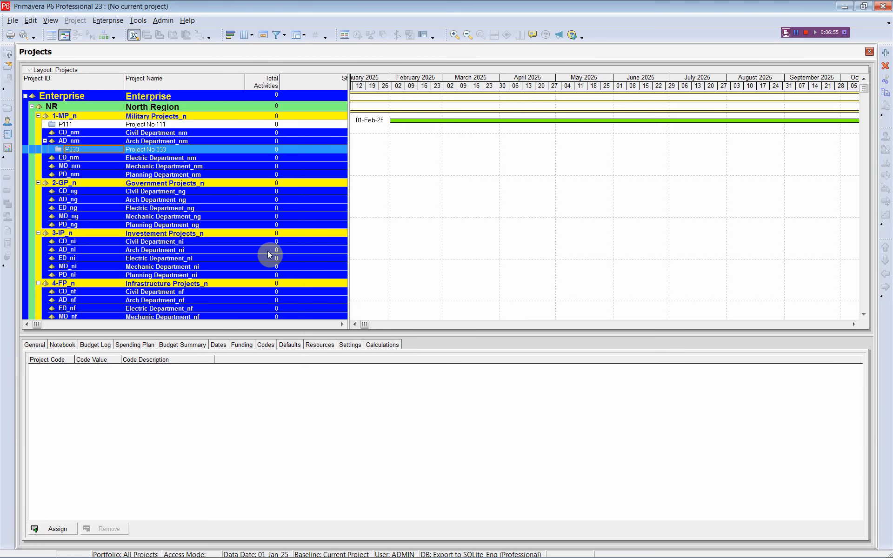
Step: Switch back to Excel and select Import_from_SQLite_Eng.db as the SQLite database
key(alt+Tab)
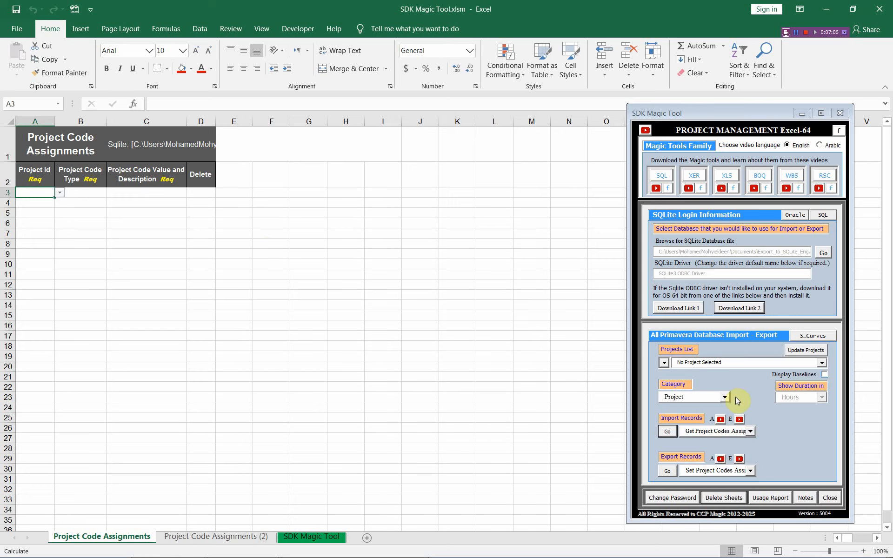
click(823, 254)
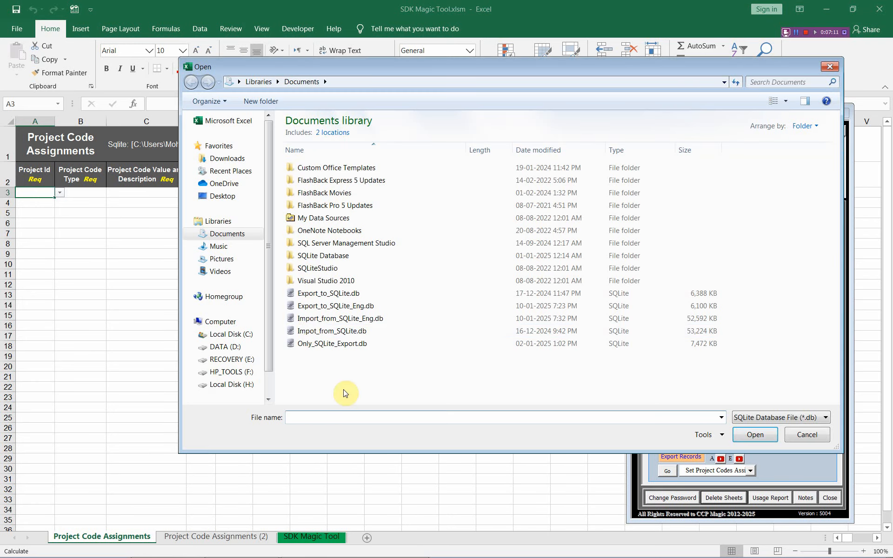
click(313, 320)
click(761, 440)
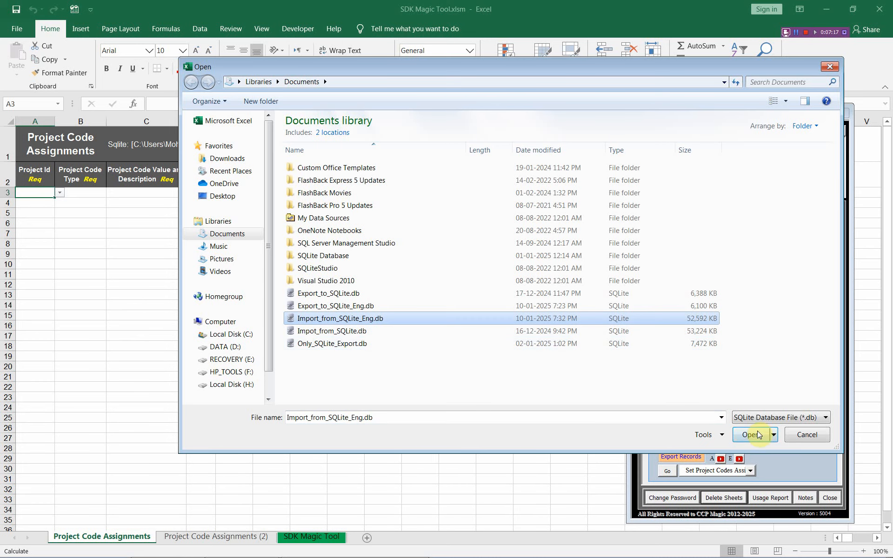
Step: Import the project codes into a new Excel sheet with the Dictionary category's Get Project Codes task
click(727, 396)
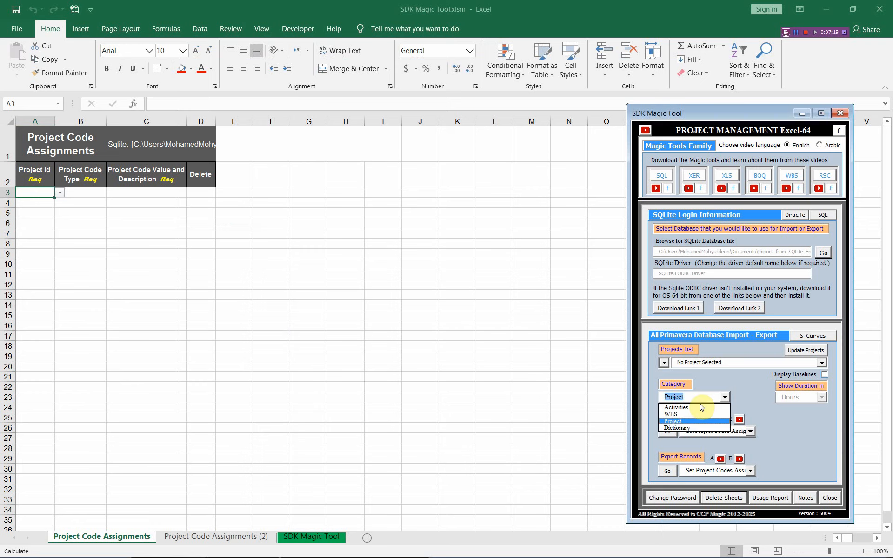
click(685, 428)
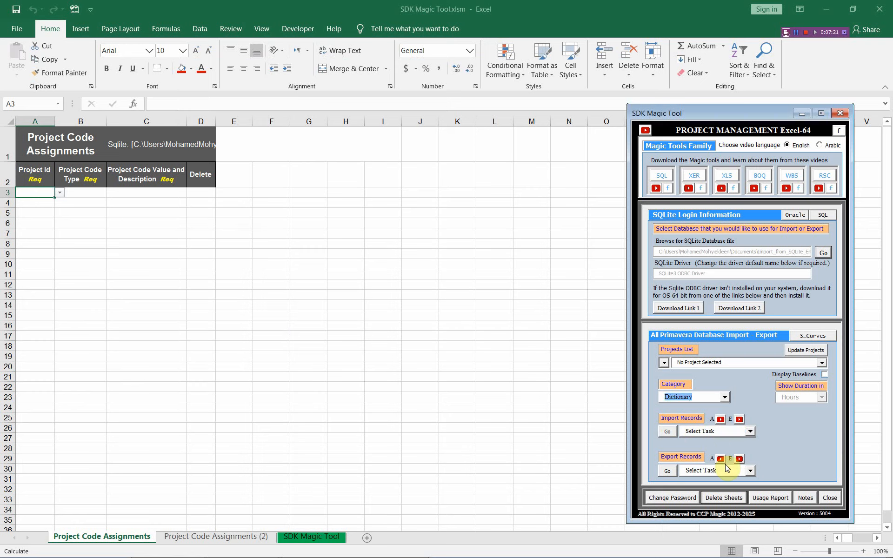
click(750, 471)
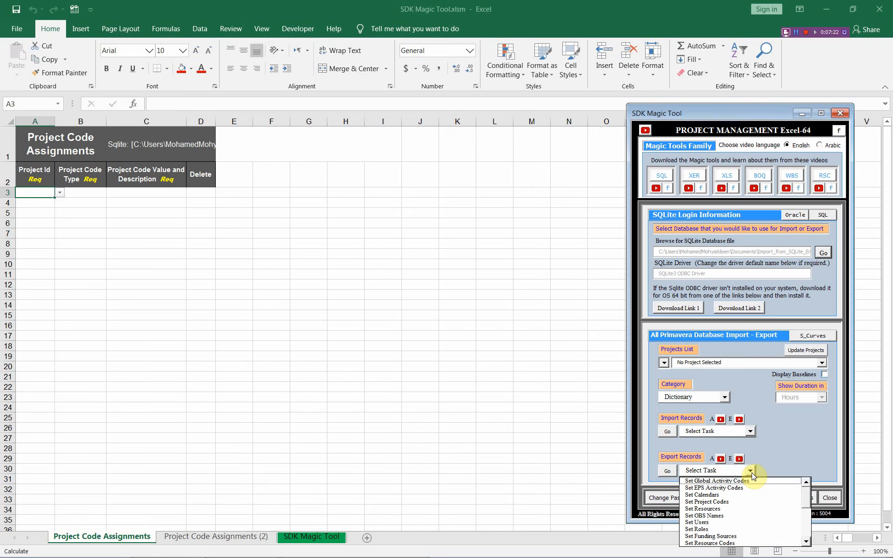
click(750, 431)
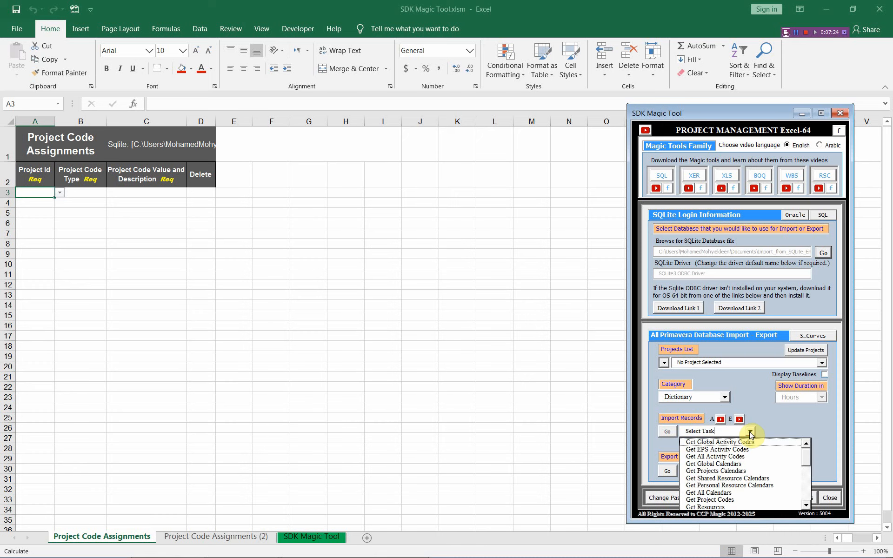
click(737, 500)
click(669, 431)
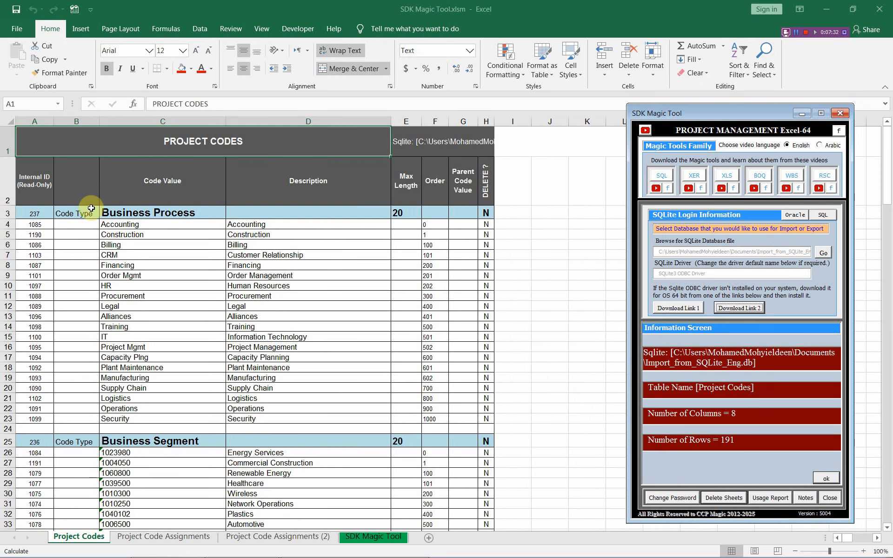
click(825, 478)
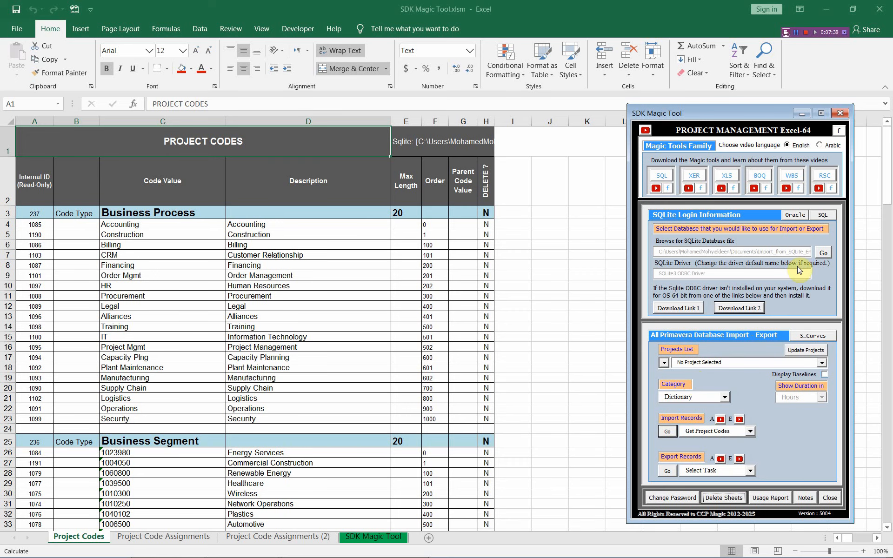
Step: Change the target SQLite database to Export_to_SQLite_Eng.db
click(824, 253)
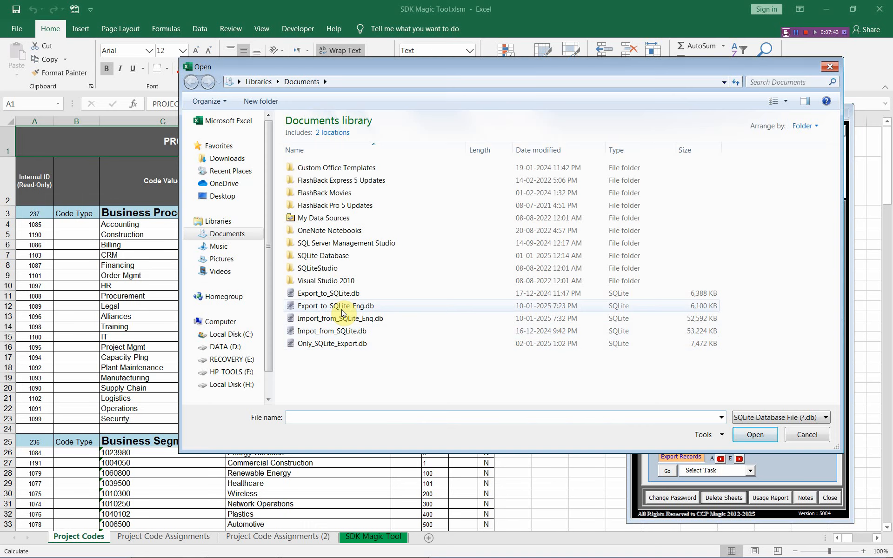
click(342, 309)
click(751, 435)
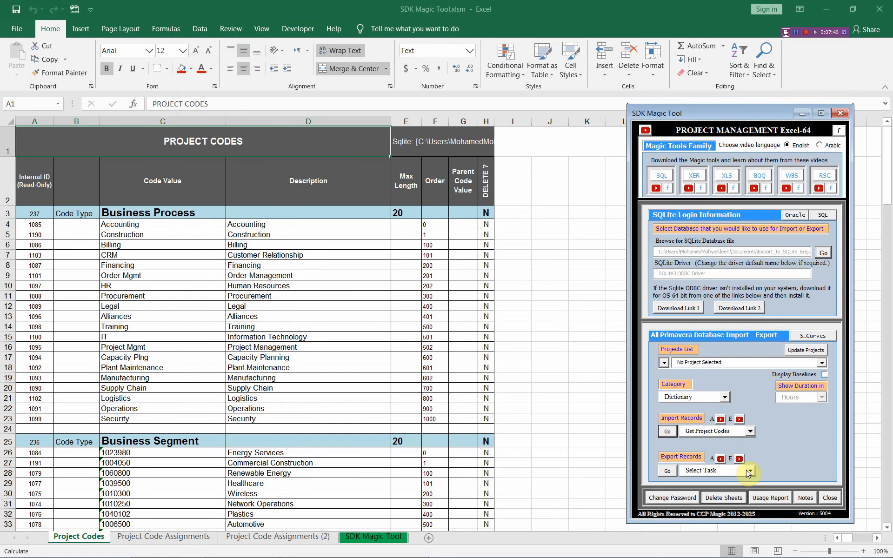
Step: Choose Set Project Codes as the export task and clear all Internal ID values in A3:A191 of the Project Codes sheet
click(748, 470)
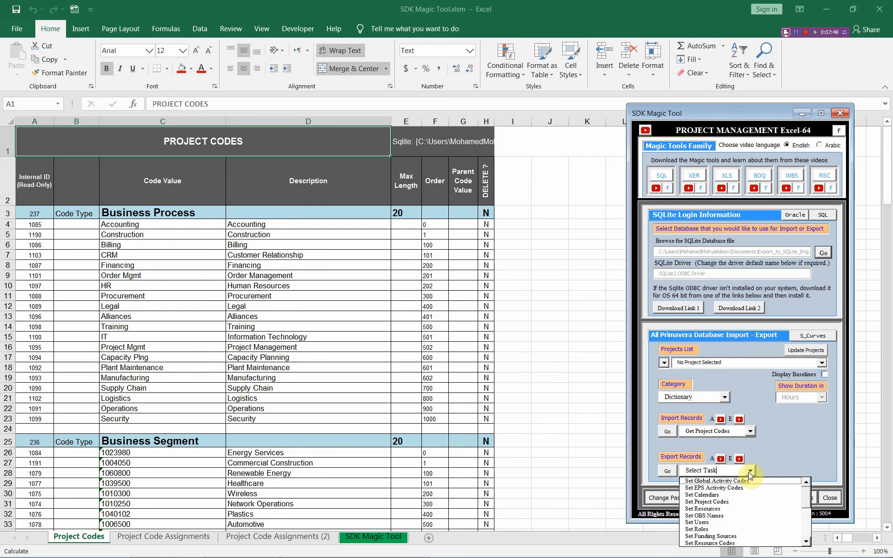
click(746, 502)
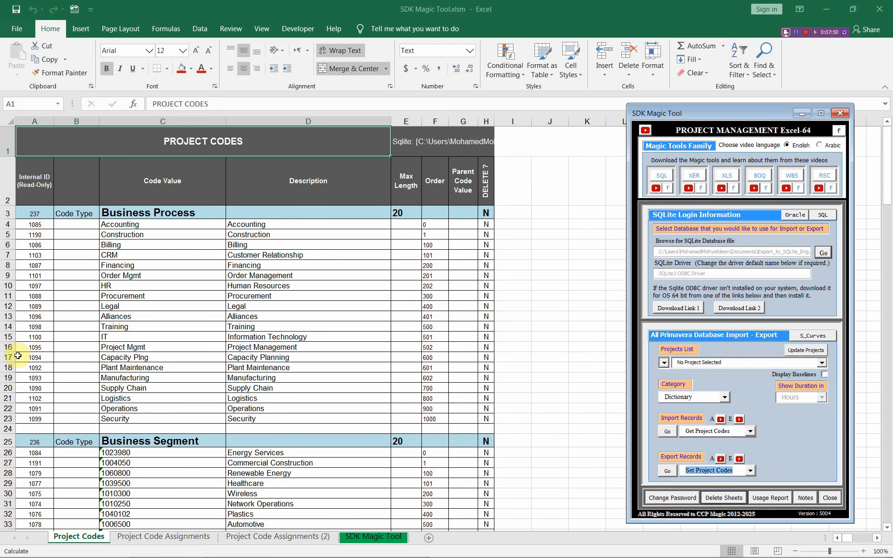
click(34, 255)
drag(32, 212, 41, 186)
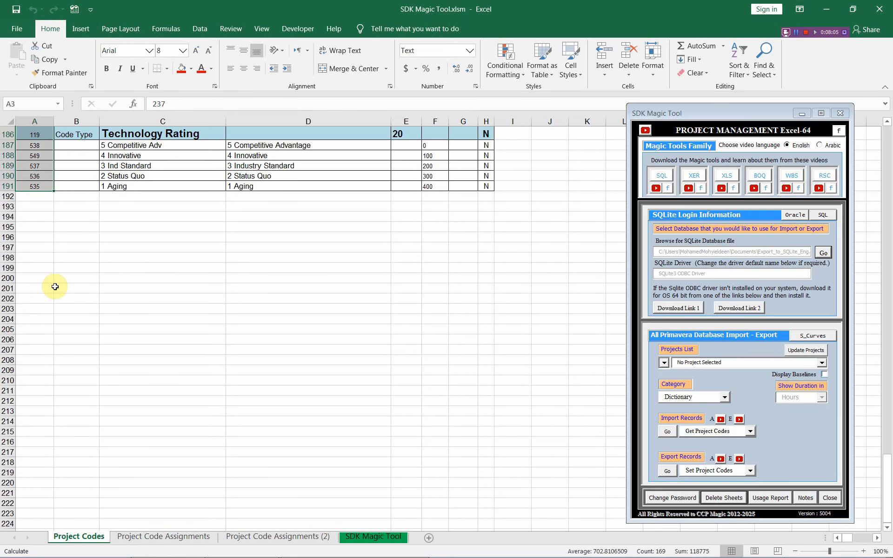
key(Delete)
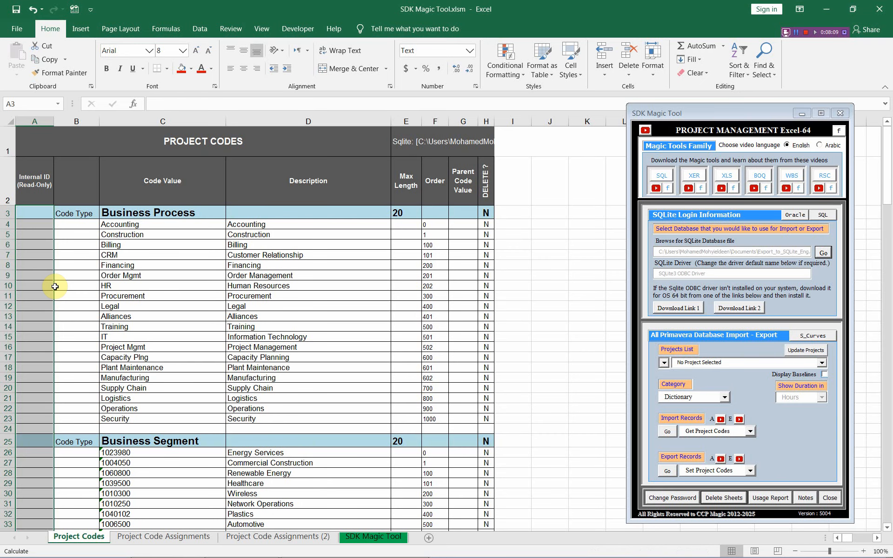
click(36, 211)
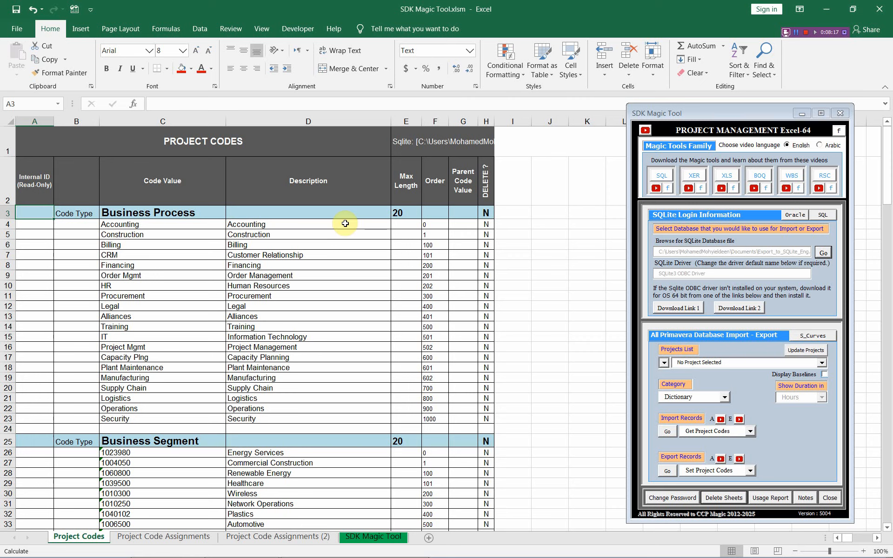
Step: Export the project codes to the target SQLite database and import them back into the sheet with Get Project Codes
click(667, 470)
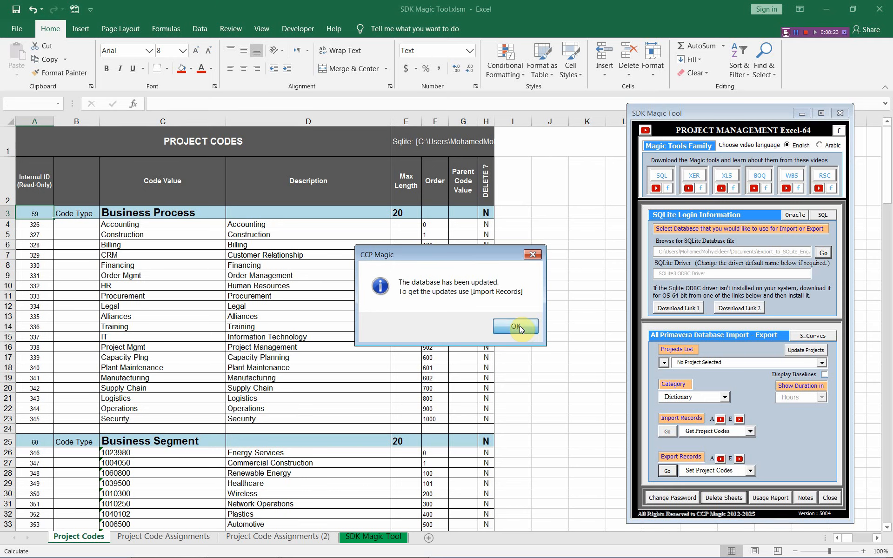
click(520, 326)
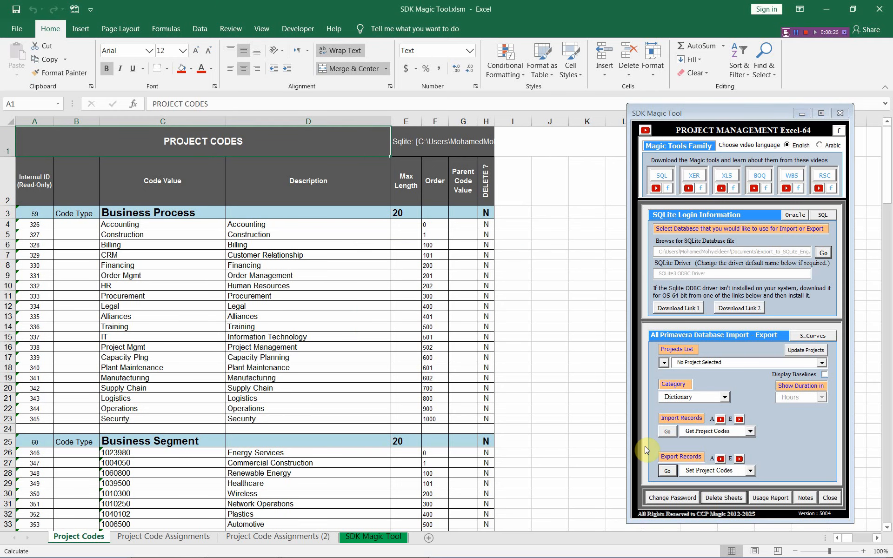
click(668, 432)
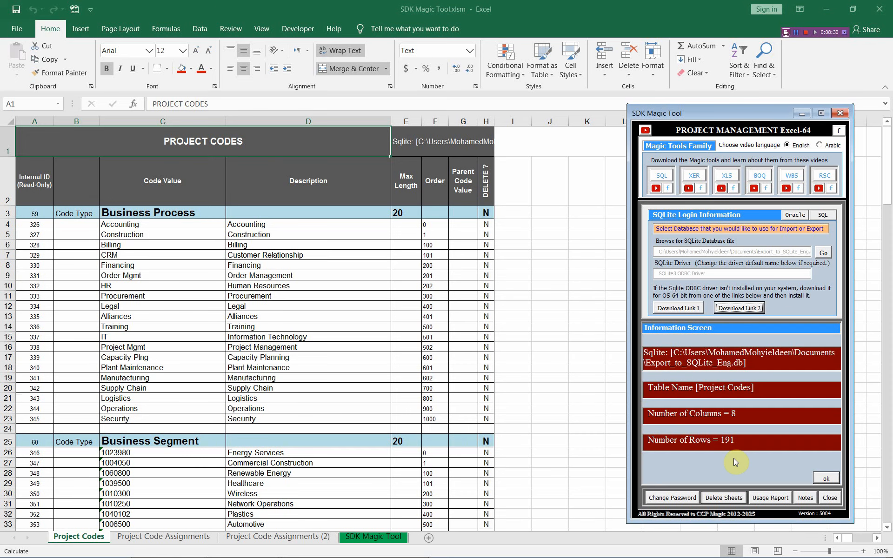
click(825, 478)
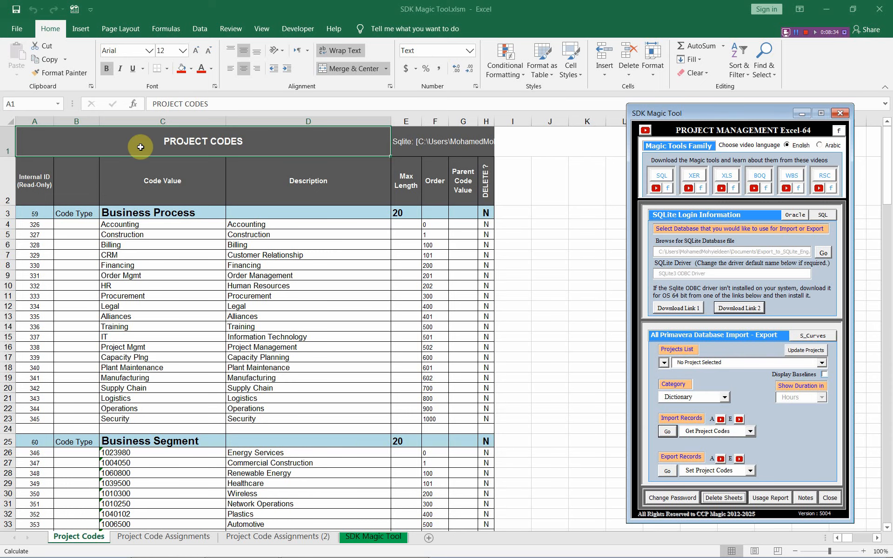
Step: Switch to Primavera P6 and refresh its data
click(795, 32)
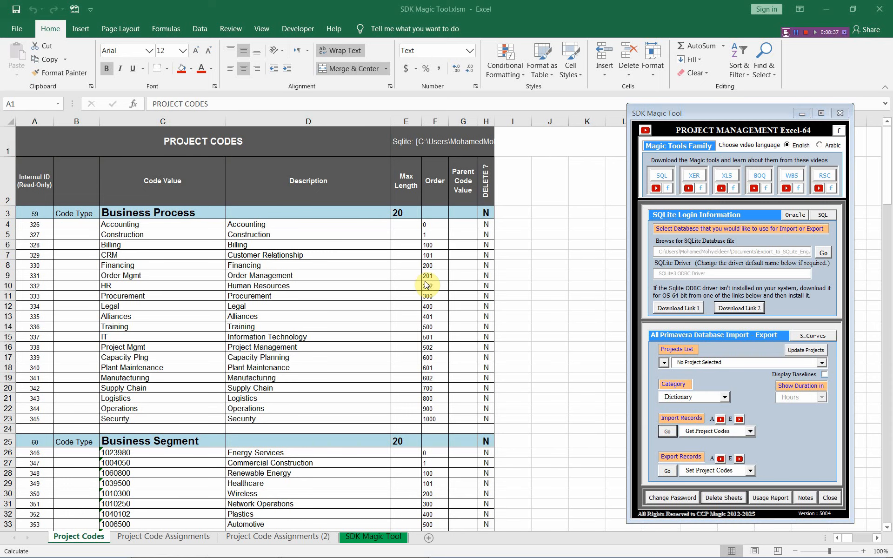
key(alt+Tab)
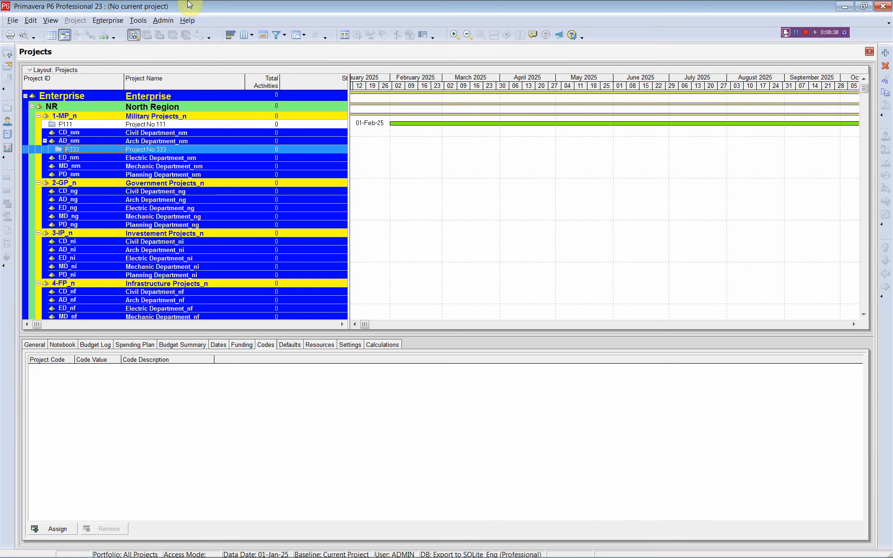
click(108, 20)
click(108, 20)
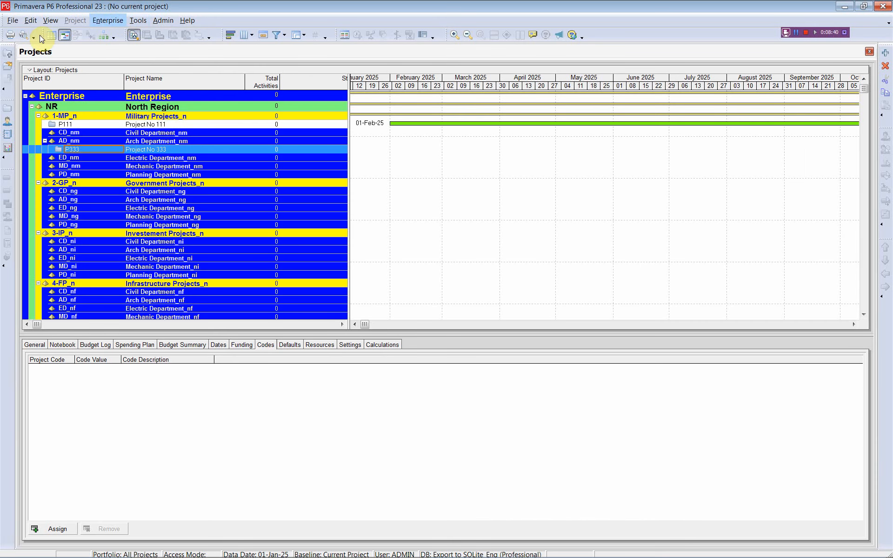
click(13, 20)
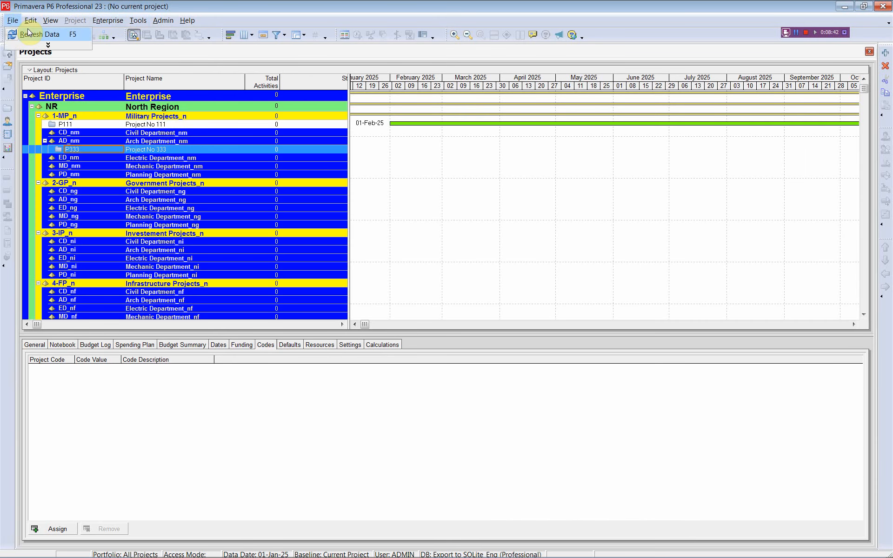
click(28, 33)
Step: Examine the code values of Capacity Analysis, Financial Rating and Product Line in the enterprise project codes dictionary, then close it
click(99, 20)
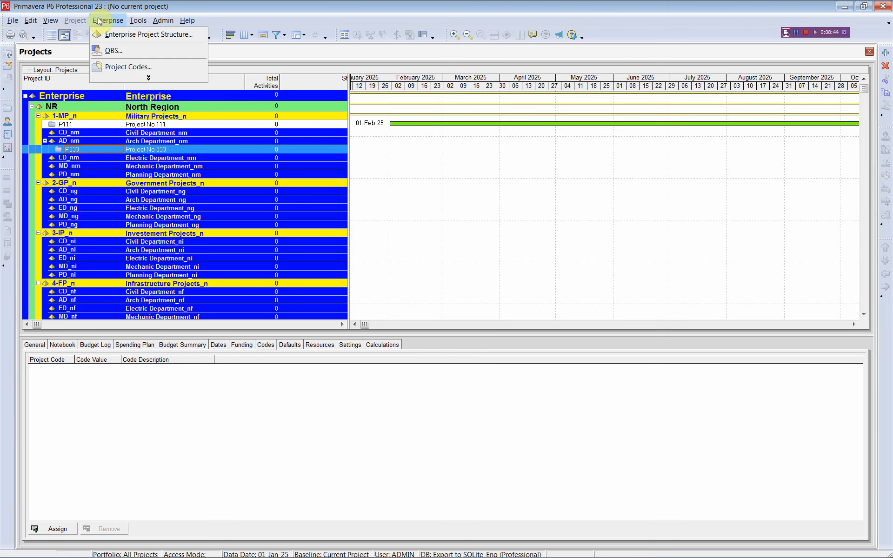
click(132, 68)
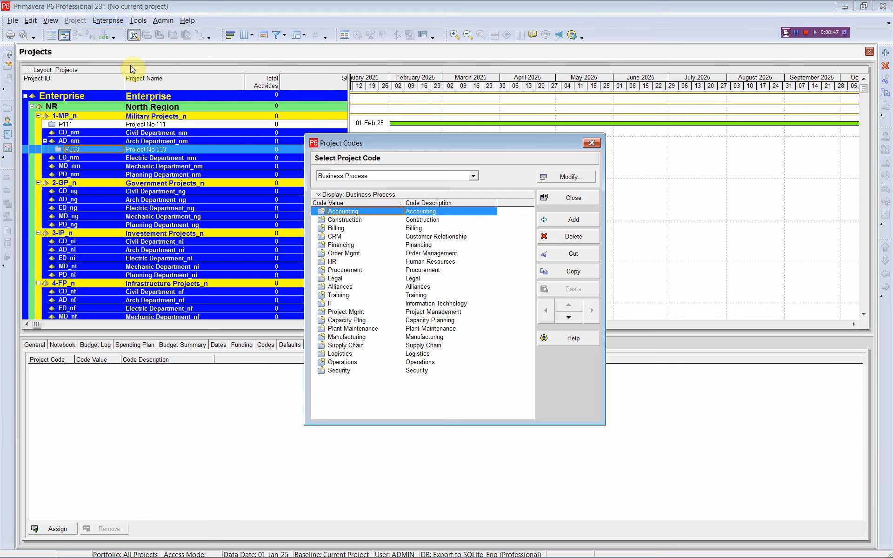
click(472, 176)
click(418, 200)
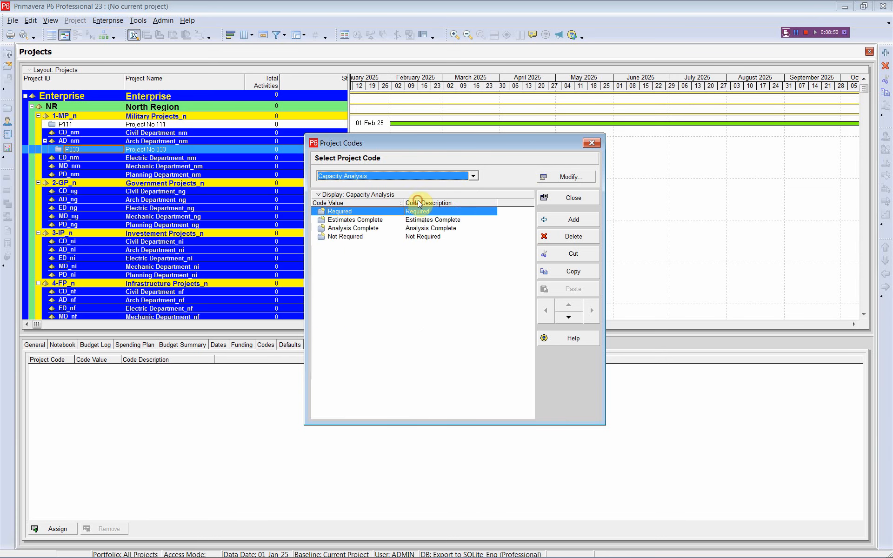
click(472, 176)
click(445, 207)
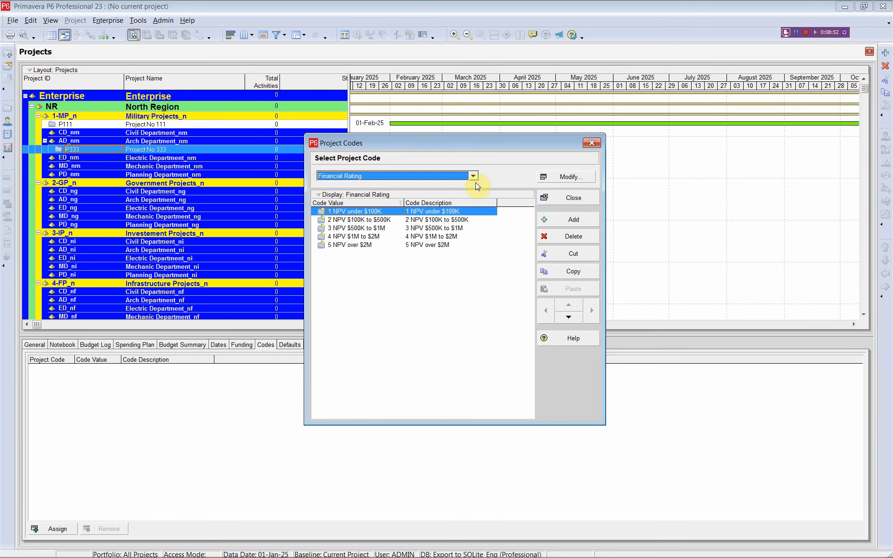
click(473, 175)
click(445, 216)
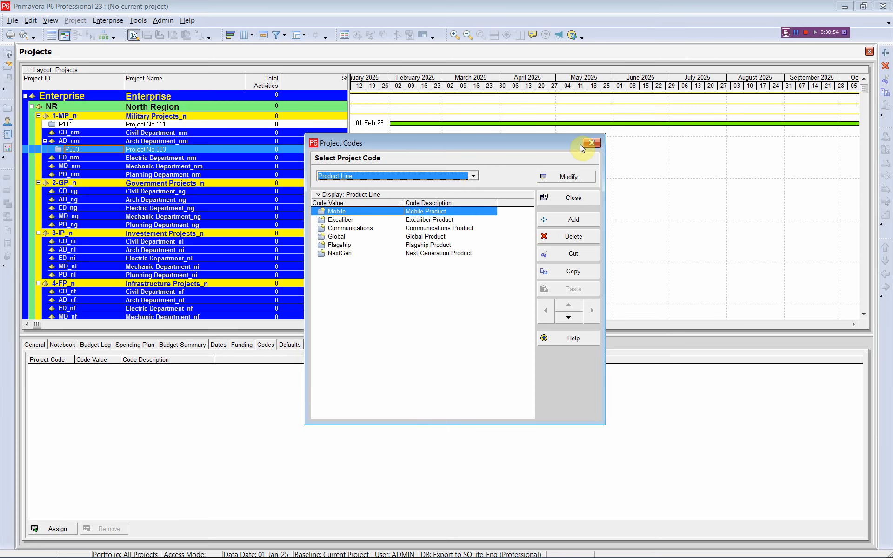
click(589, 144)
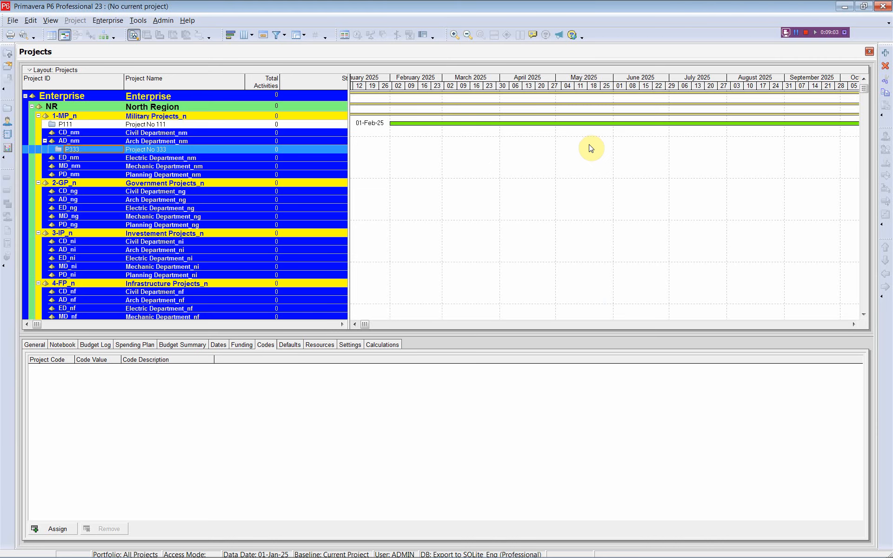
Step: Switch back to Excel's Project Code Assignments sheet and set the SDK Magic Tool category to Project
key(alt+Tab)
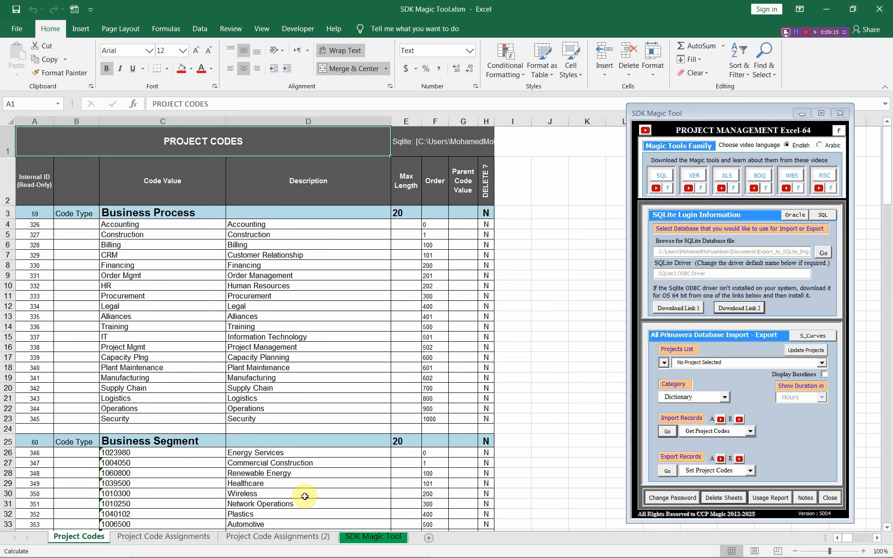
click(165, 537)
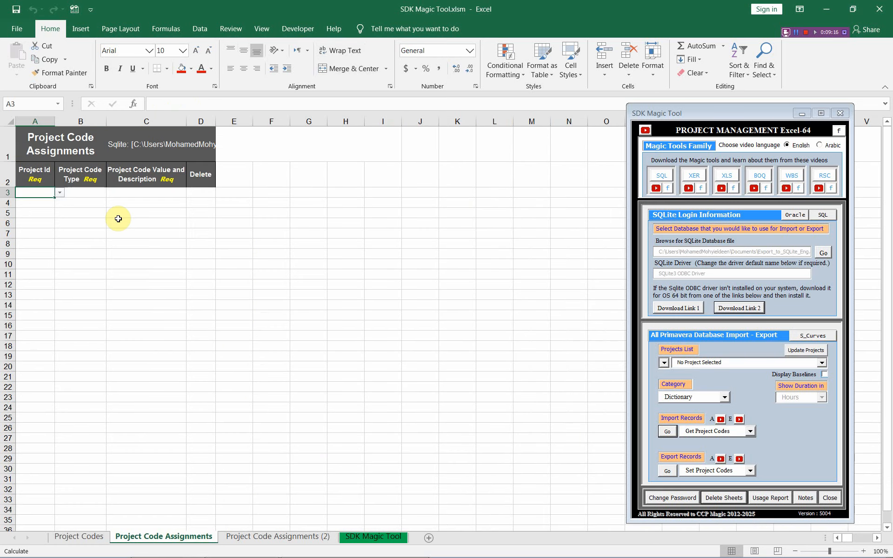
click(722, 398)
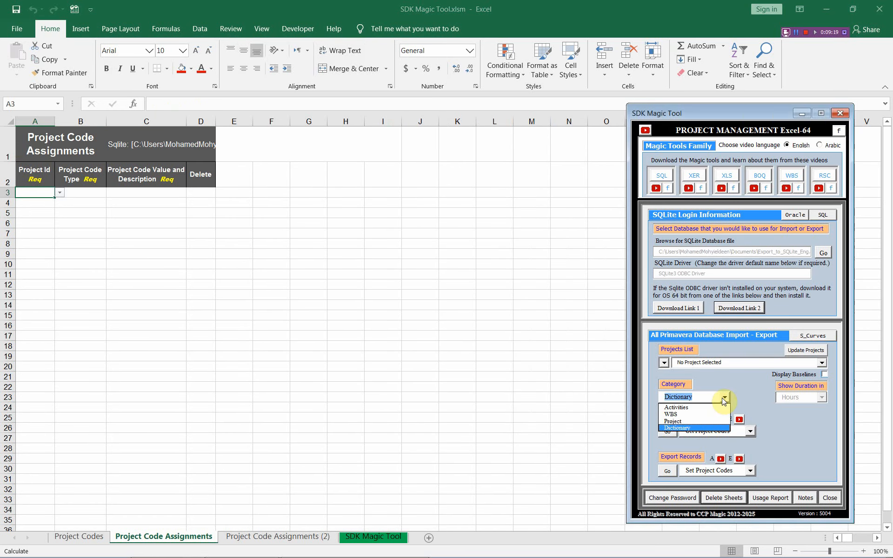
click(699, 422)
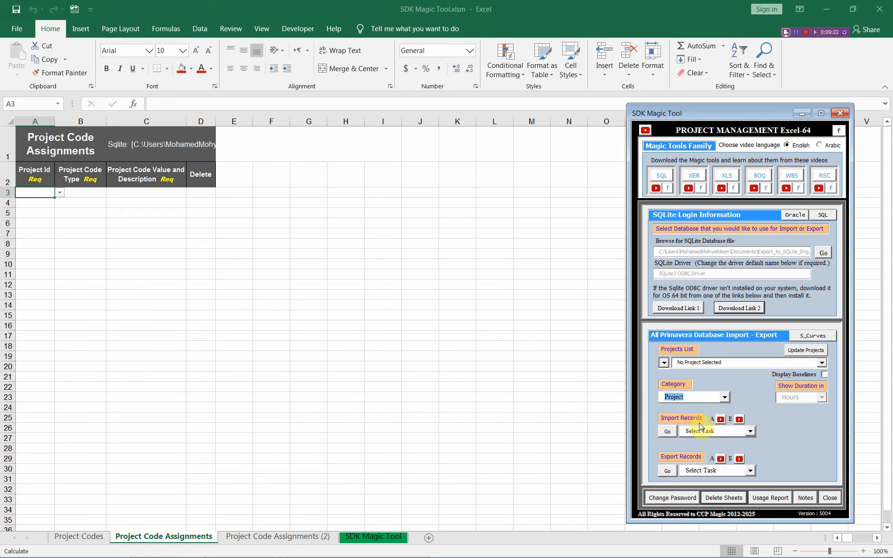
Step: Widen the Project Code Type column of the Project Code Assignments sheet
click(93, 193)
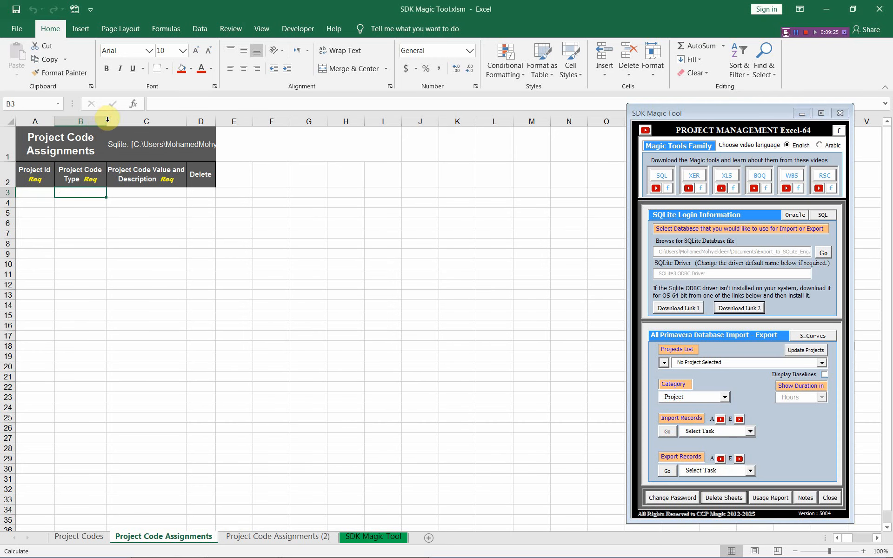
drag(106, 121, 179, 120)
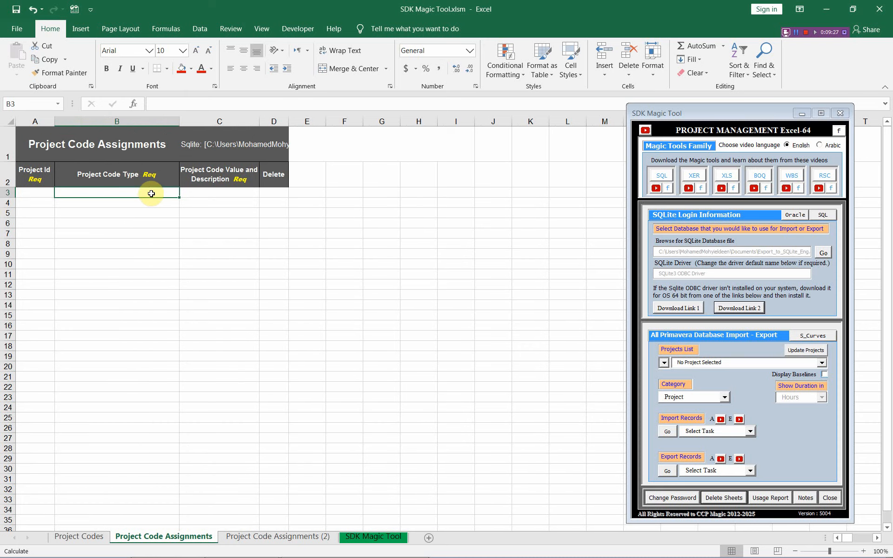
click(213, 191)
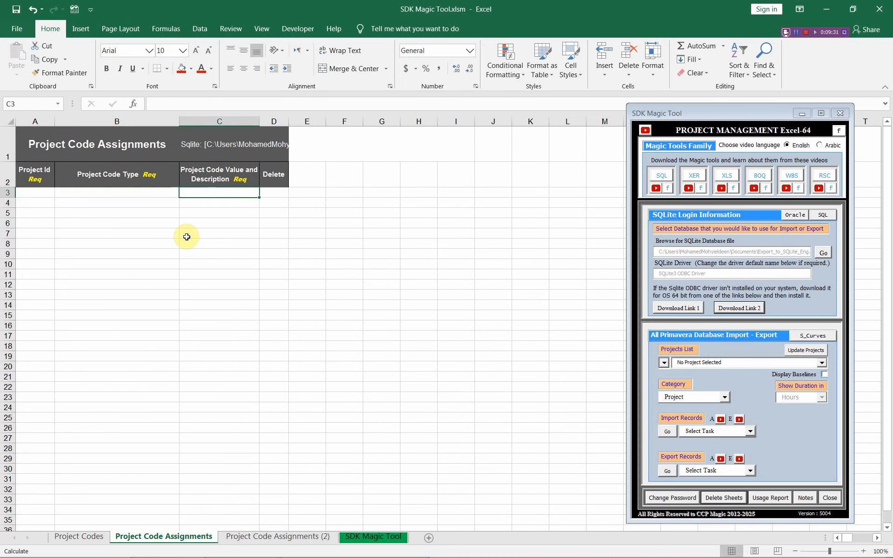
Step: Import the project code assignments from the target database with Get Project Codes Assignments and widen the sheet's columns to fit their headings
click(749, 432)
click(751, 432)
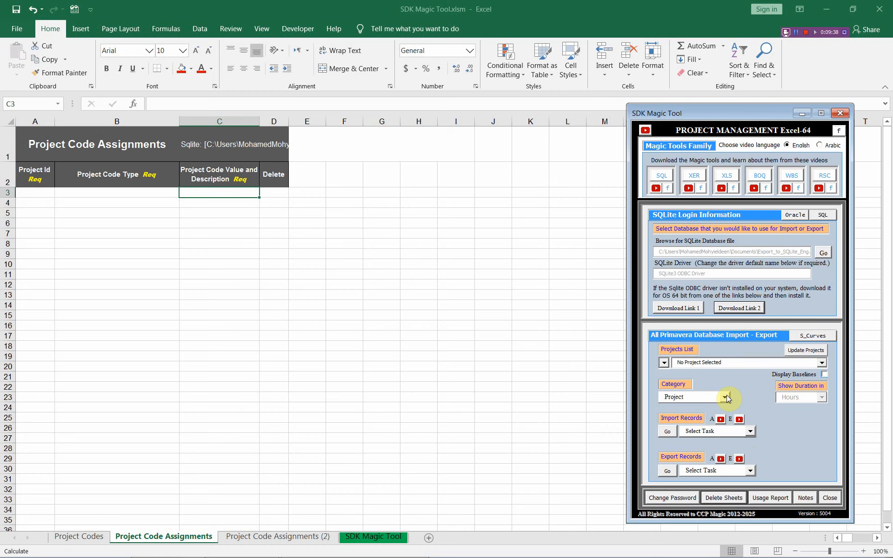
click(750, 432)
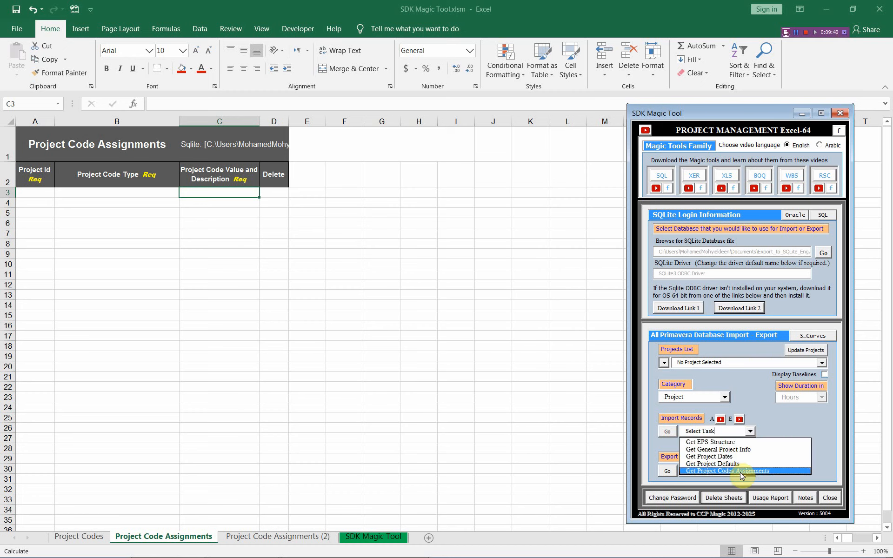
click(741, 471)
click(667, 434)
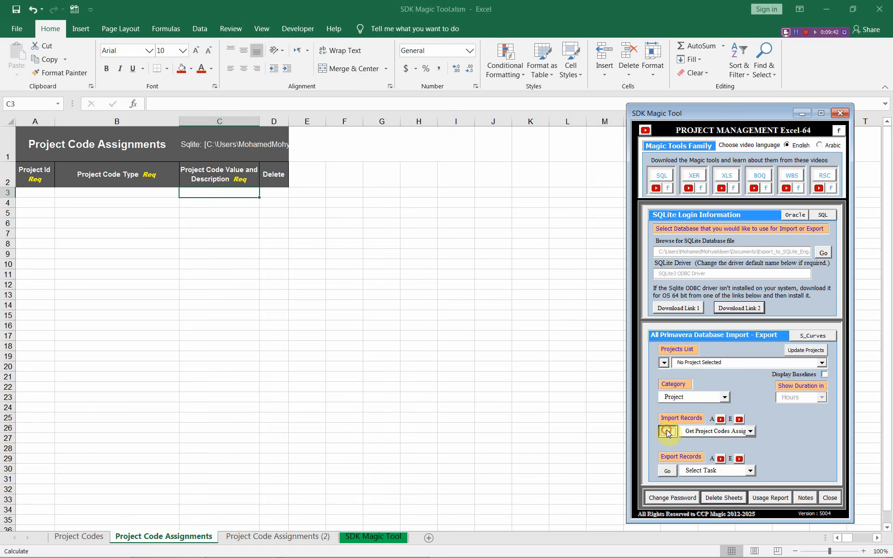
drag(54, 120, 183, 121)
drag(267, 125, 360, 120)
Step: Fill the first assignment row with project ID P111 and the project code type Business Segment
click(44, 188)
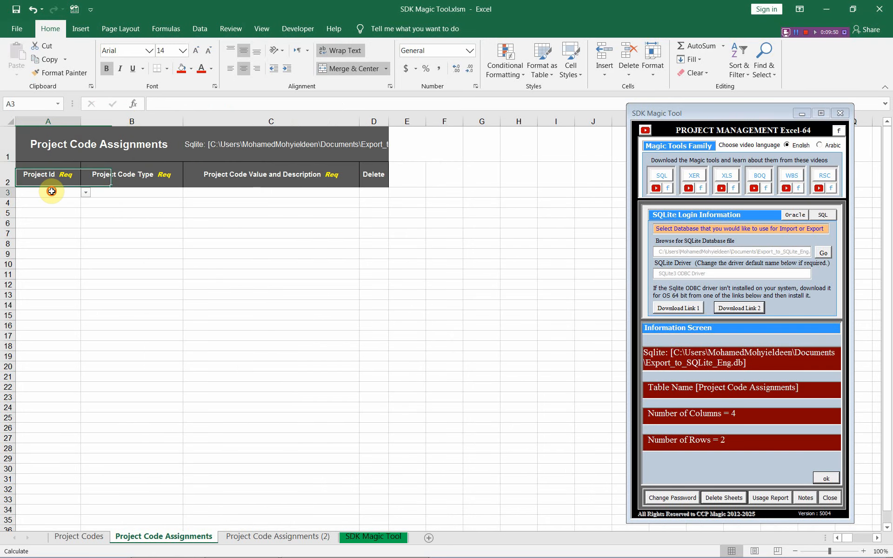
click(85, 192)
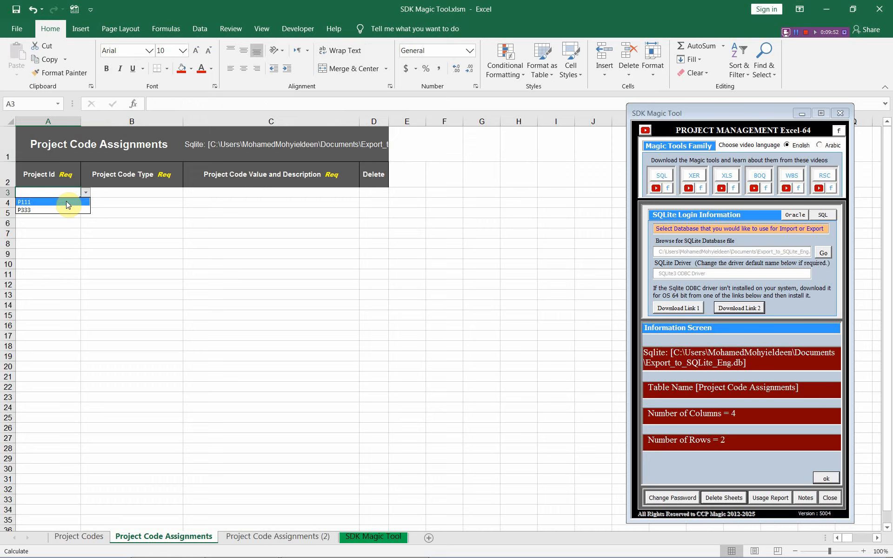
click(66, 202)
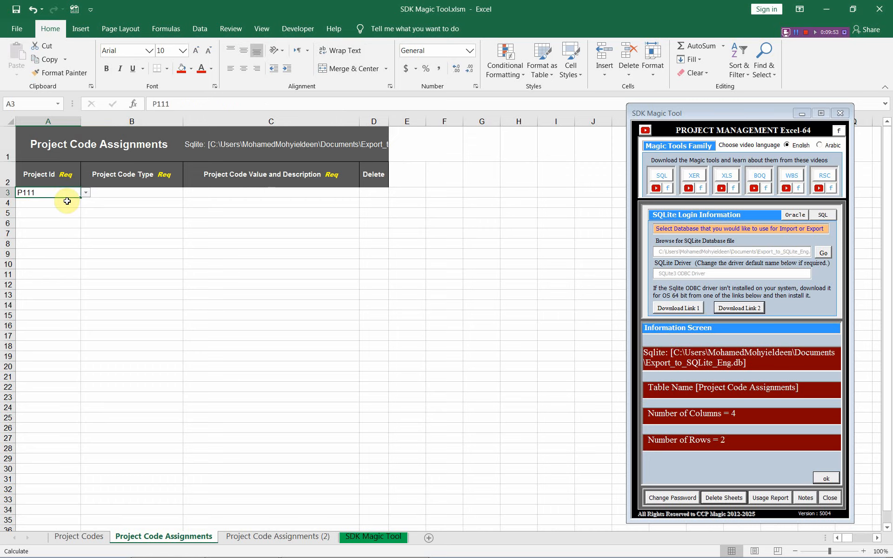
click(145, 191)
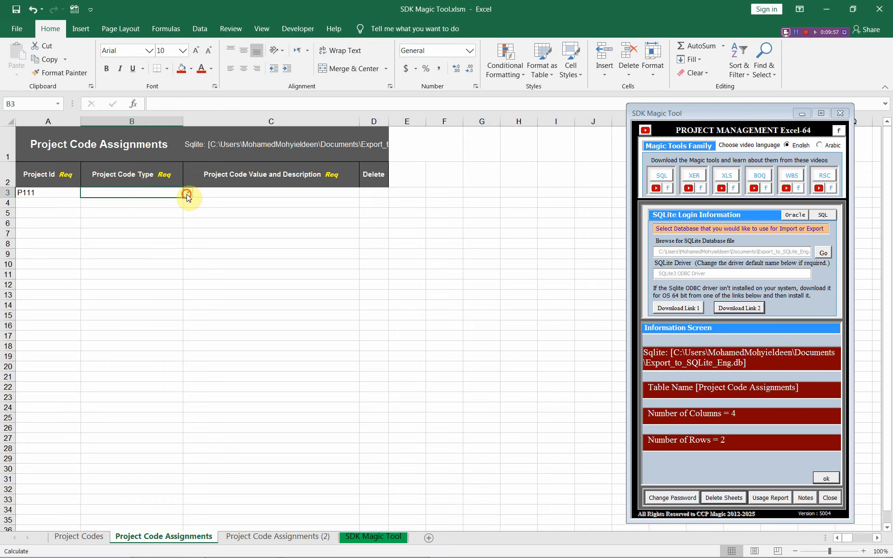
click(186, 193)
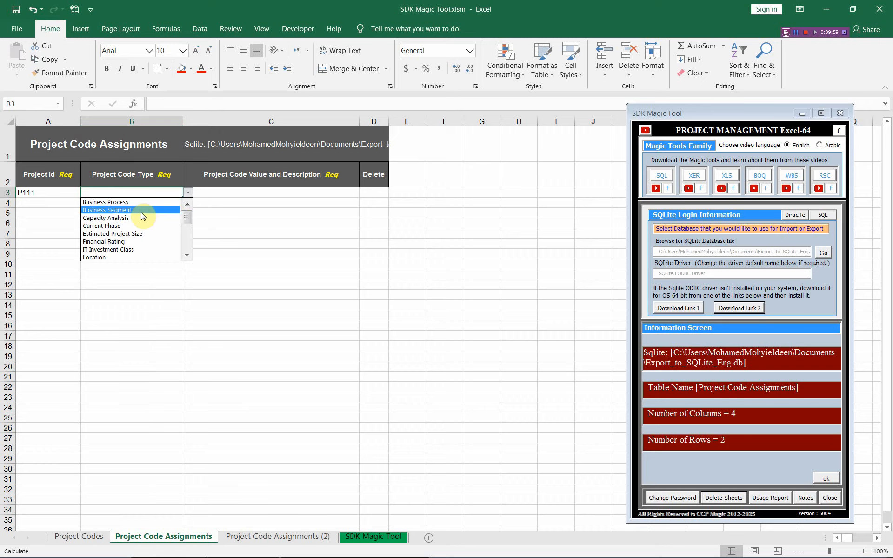
click(144, 210)
Step: Set the project code types in the next two assignment rows (B4 and B5) to Capacity Analysis and Financial Rating
click(146, 203)
click(188, 203)
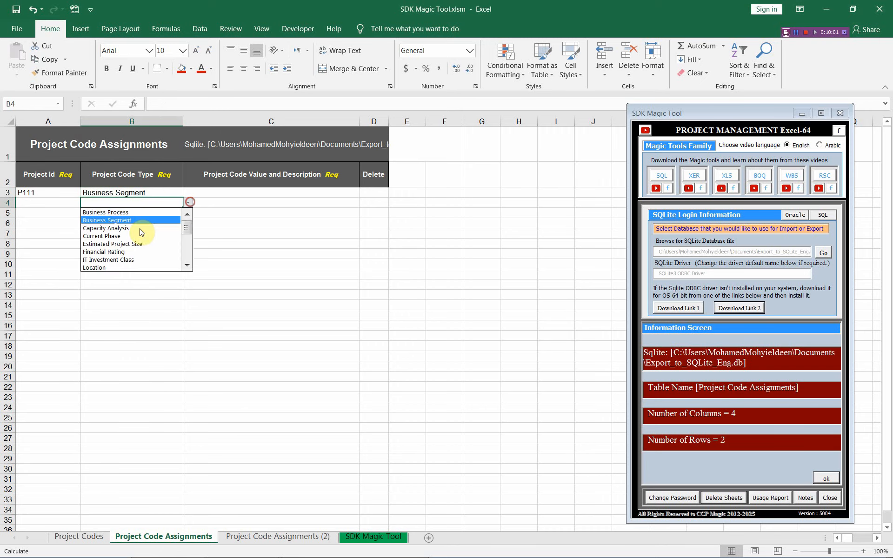
click(169, 221)
click(170, 212)
click(188, 212)
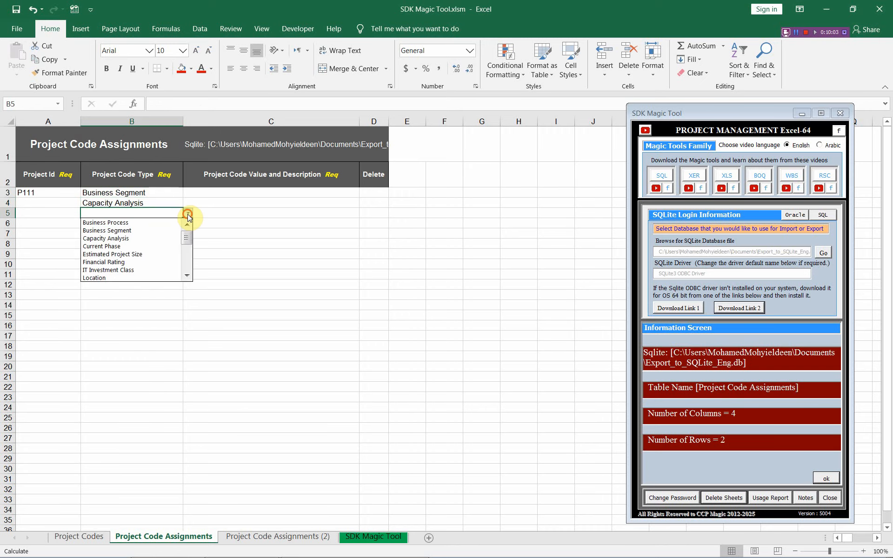
click(139, 231)
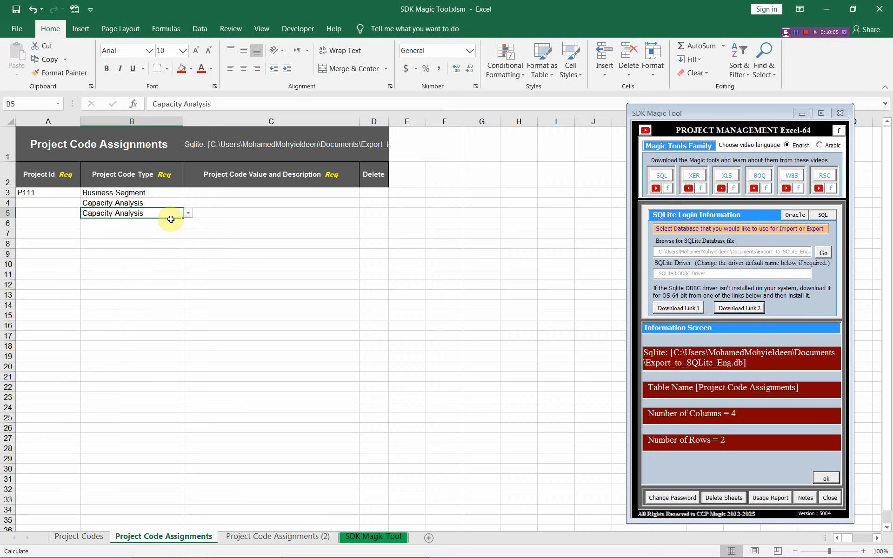
click(187, 213)
click(140, 246)
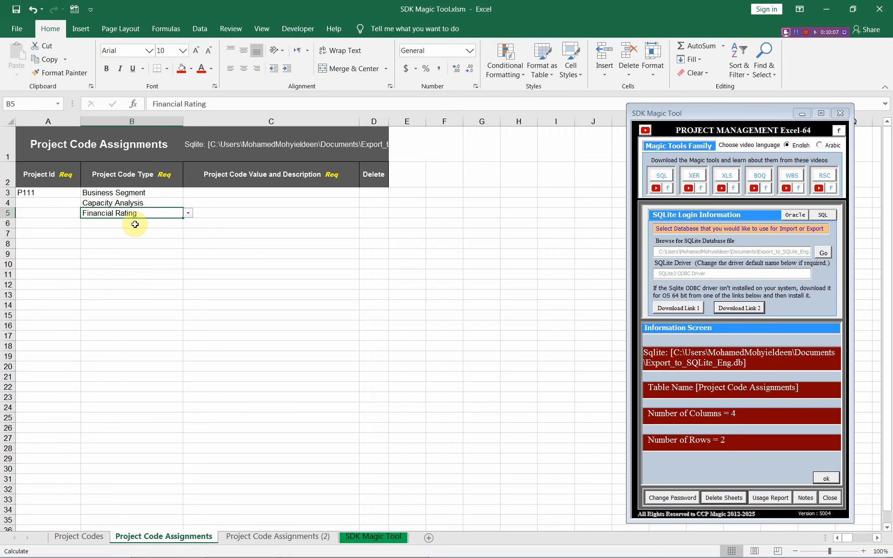
Step: Set the project code types in B6 and B7 to Current Phase and IT Investment Class
click(137, 223)
click(188, 225)
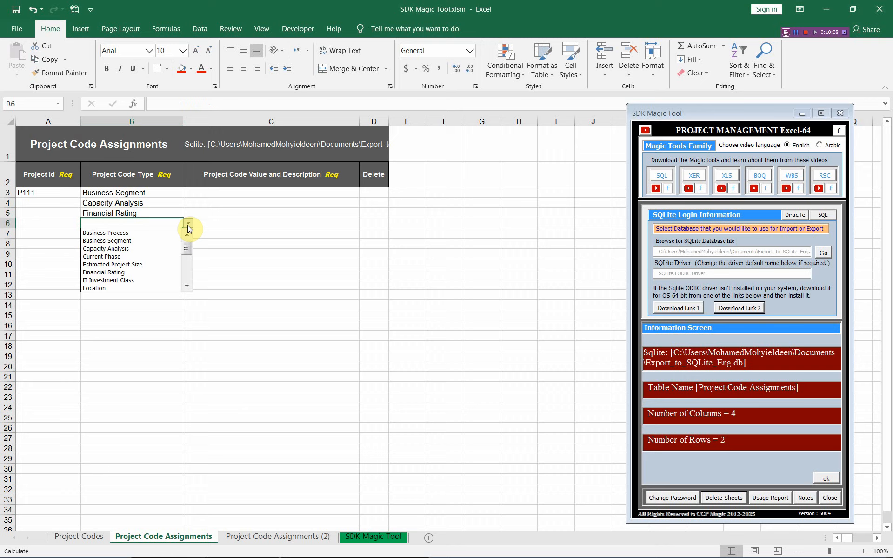
click(154, 254)
click(143, 236)
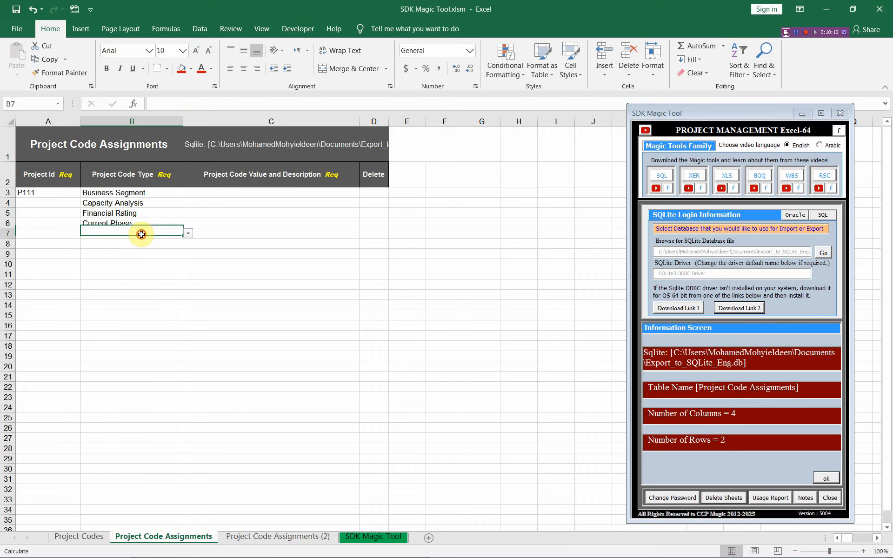
click(187, 233)
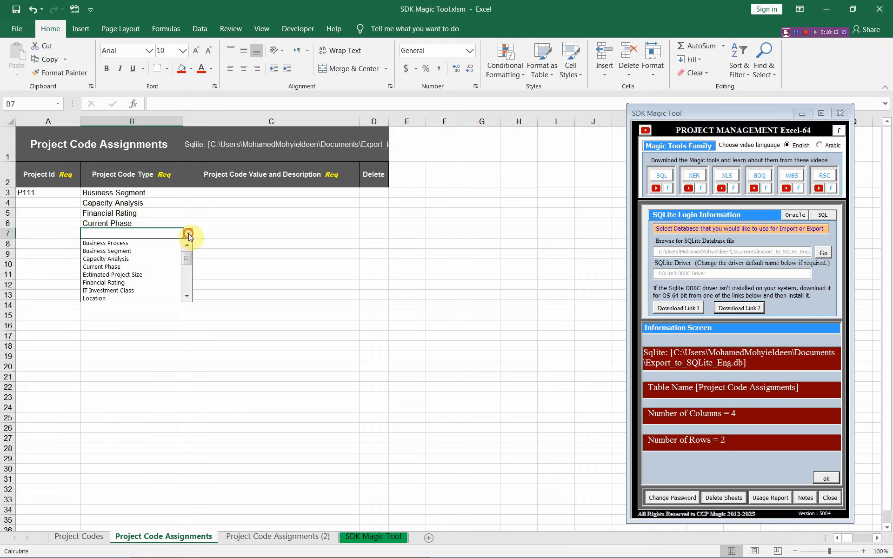
click(148, 291)
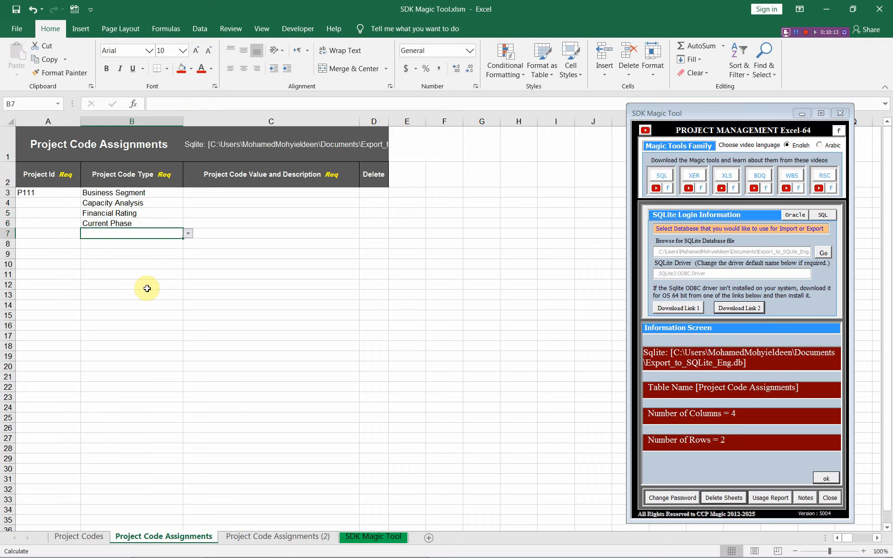
Step: Set the project code type in B8 to Resource Rating
click(146, 247)
click(189, 244)
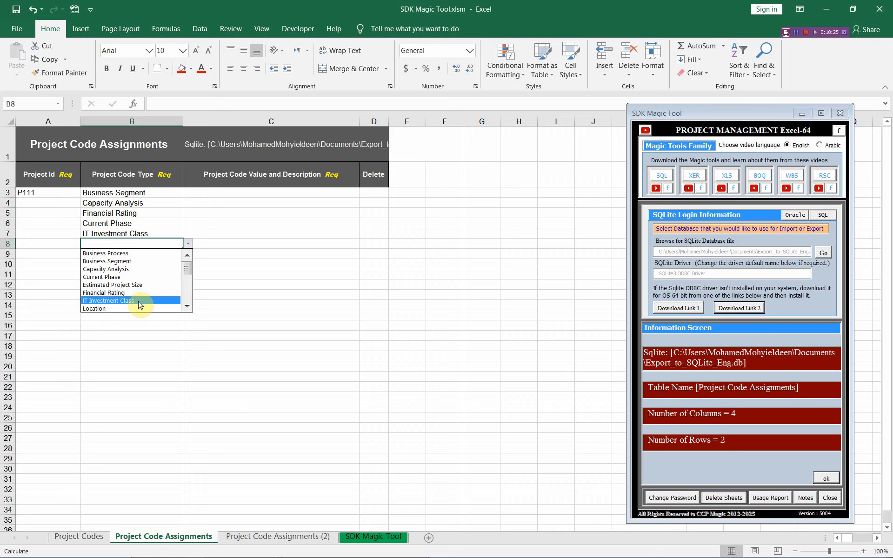
click(186, 307)
scroll(131, 279, down, 2)
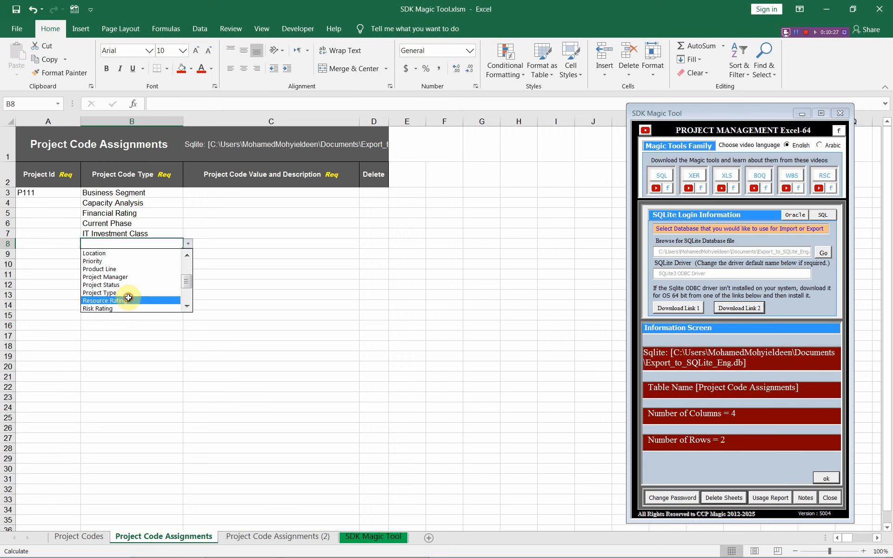
click(127, 300)
Step: Assign code value 1004050 [Commercial Construction] to P111's Business Segment and Estimates Complete to the Capacity Analysis row below it
click(286, 192)
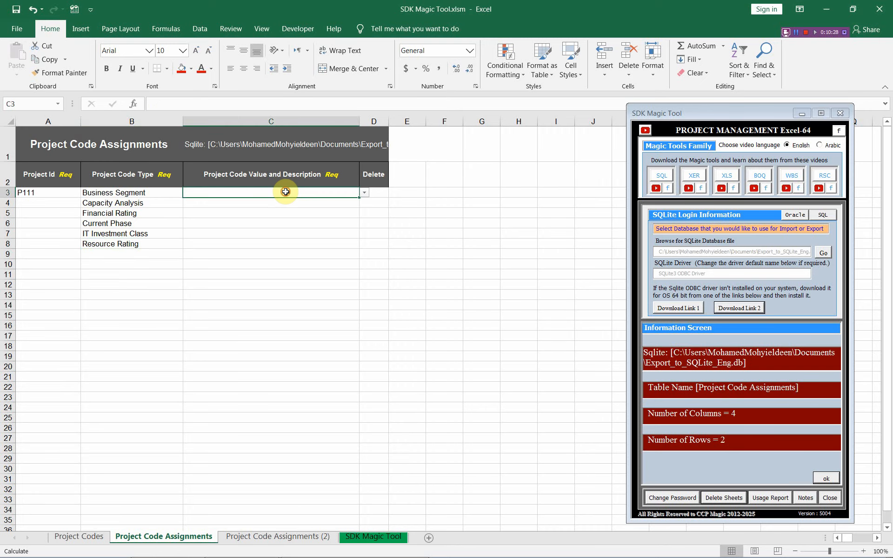
click(364, 194)
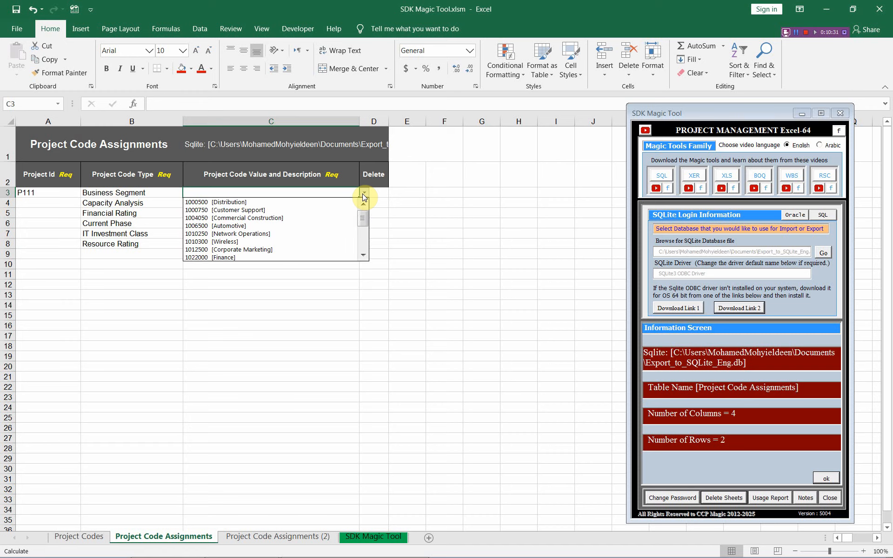
click(287, 220)
click(307, 204)
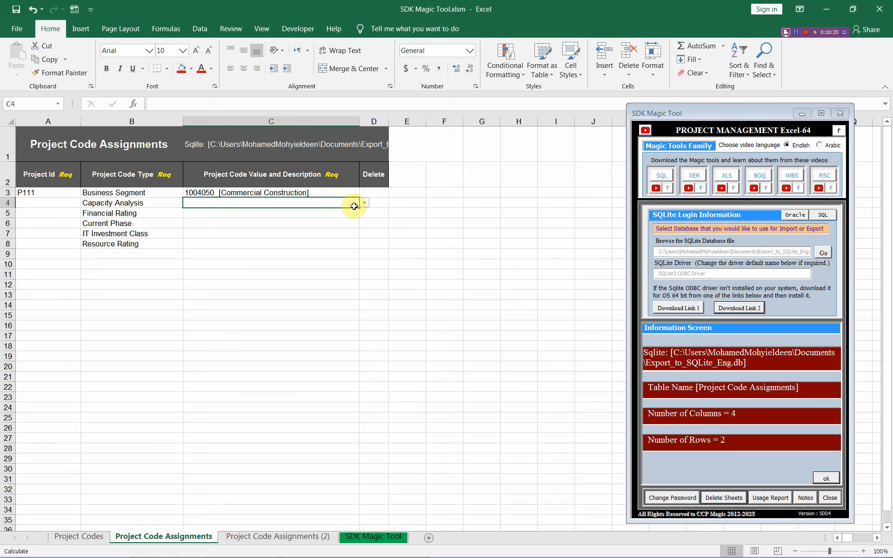
click(364, 203)
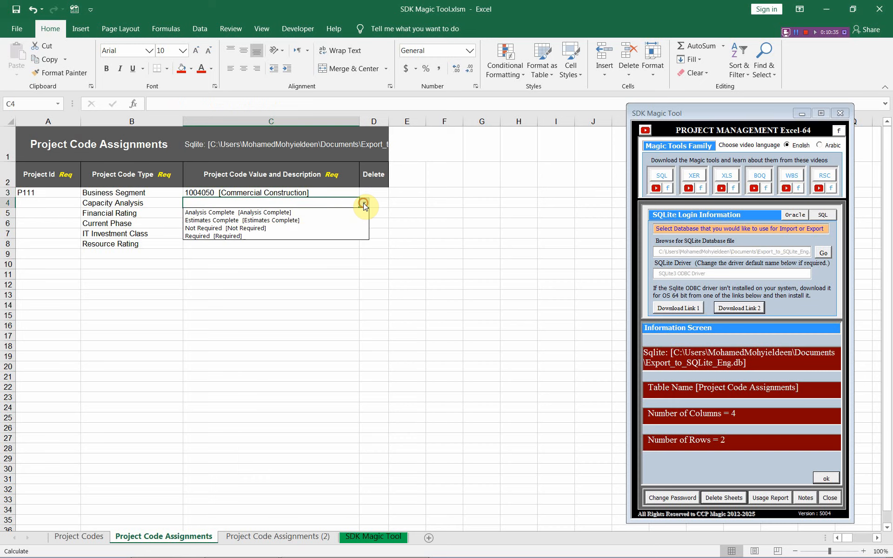
click(324, 221)
Step: Set the code values in row 5 (Financial Rating) to 4 NPV $1M to $2M and row 6 (Current Phase) to Initiation
click(303, 210)
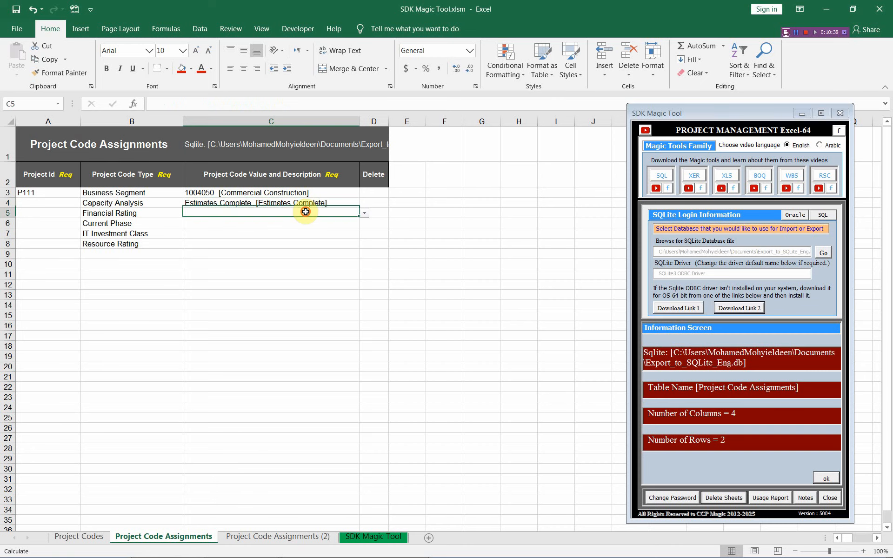
click(364, 214)
click(300, 248)
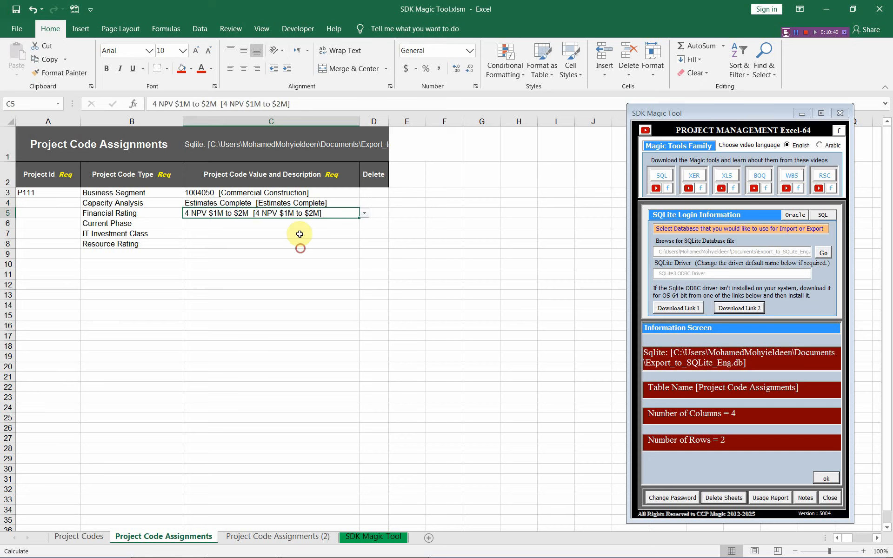
click(299, 223)
click(364, 224)
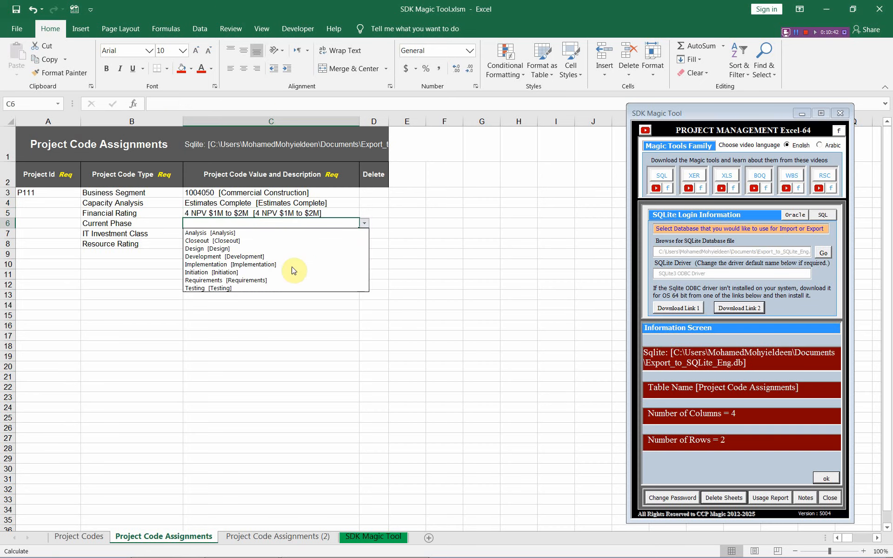
click(293, 272)
Step: Set the code values in row 7 (IT Investment Class) to Transactional and row 8 (Resource Rating) to 4 Able to Shift
click(362, 234)
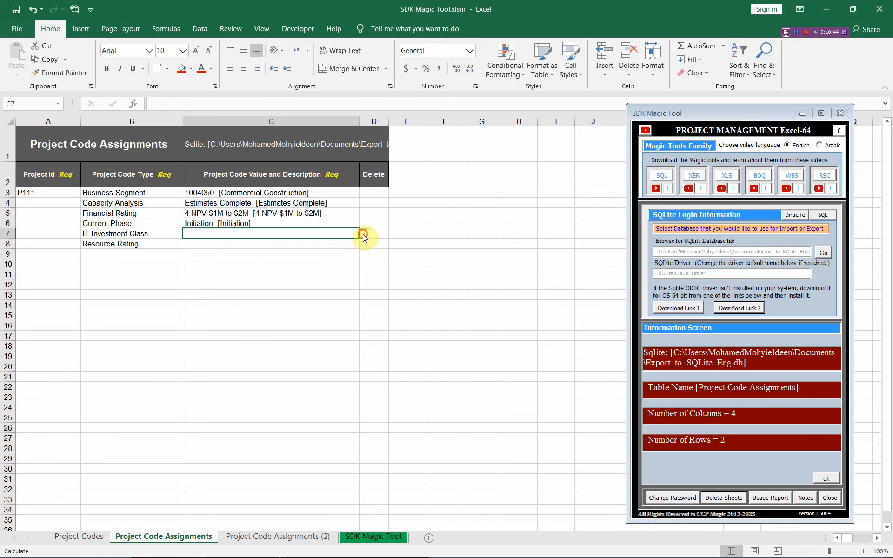
click(363, 235)
click(310, 264)
click(362, 244)
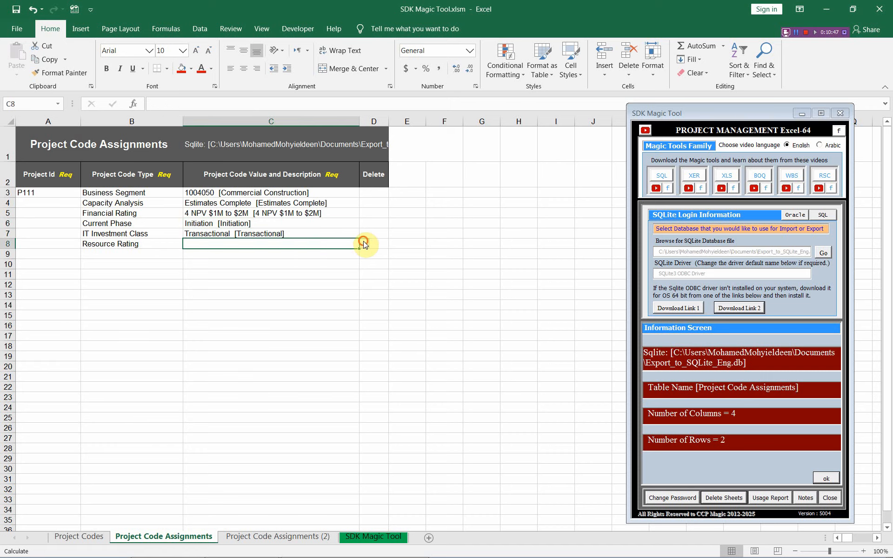
click(363, 244)
click(299, 275)
Step: Copy project ID P111 from A3 into A4:A8 for the remaining code type rows
click(61, 194)
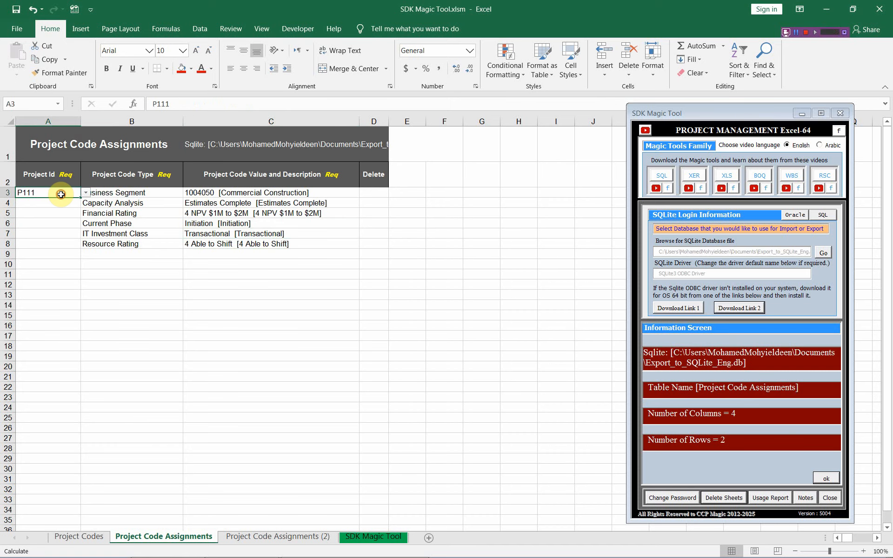
key(ctrl+c)
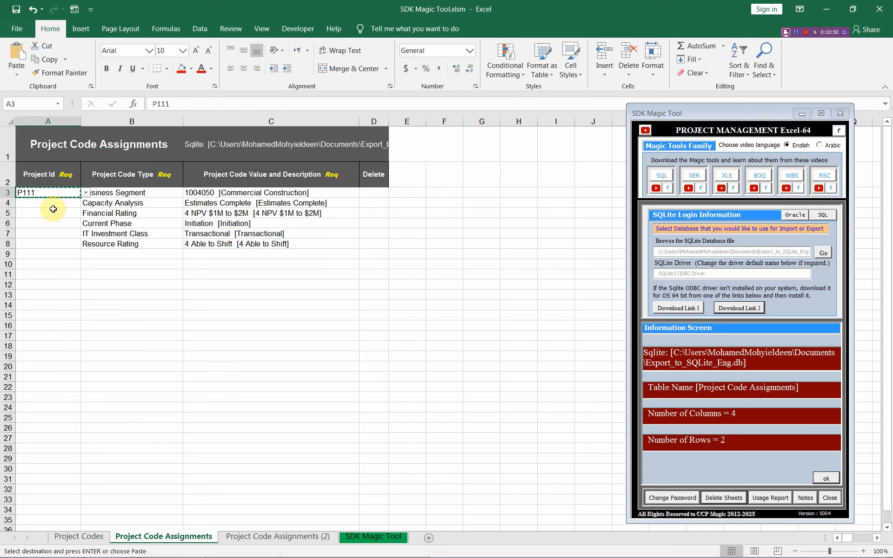
drag(54, 204, 61, 242)
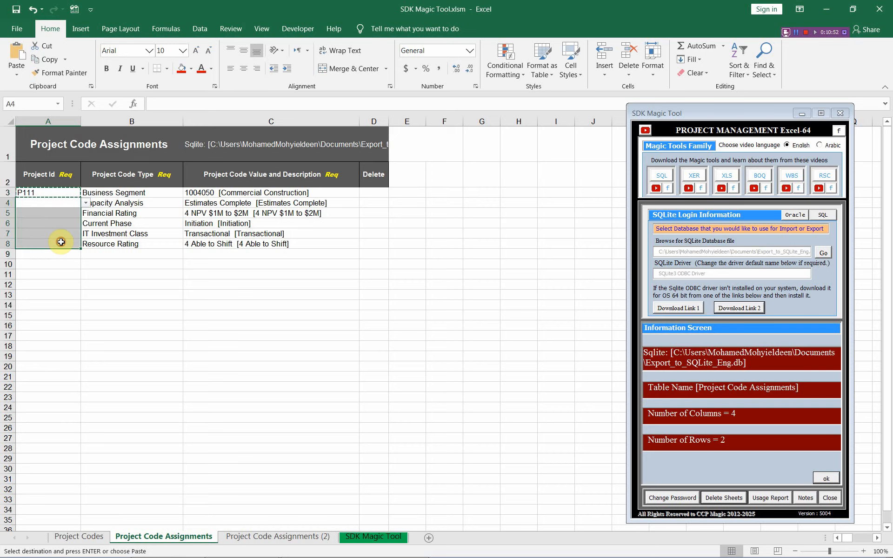
key(ctrl+v)
Step: Set the project ID in A9 to P333
click(31, 255)
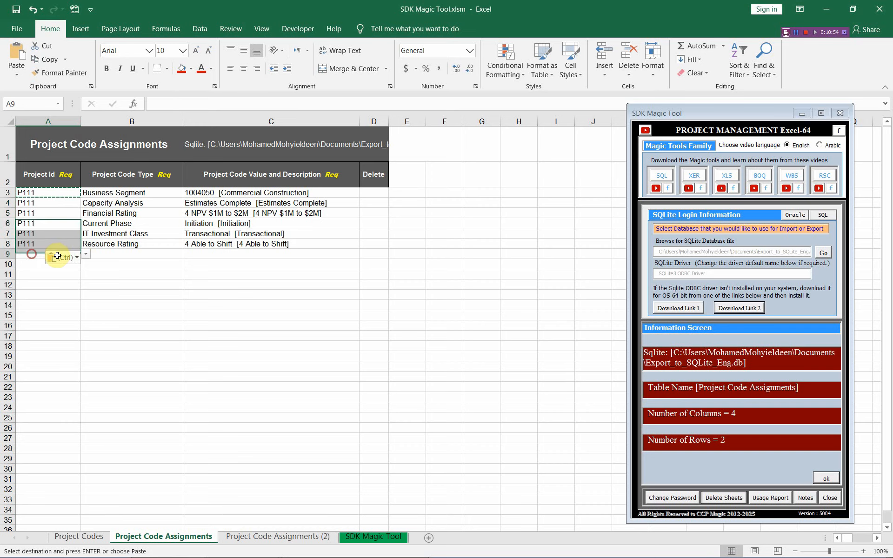
click(85, 253)
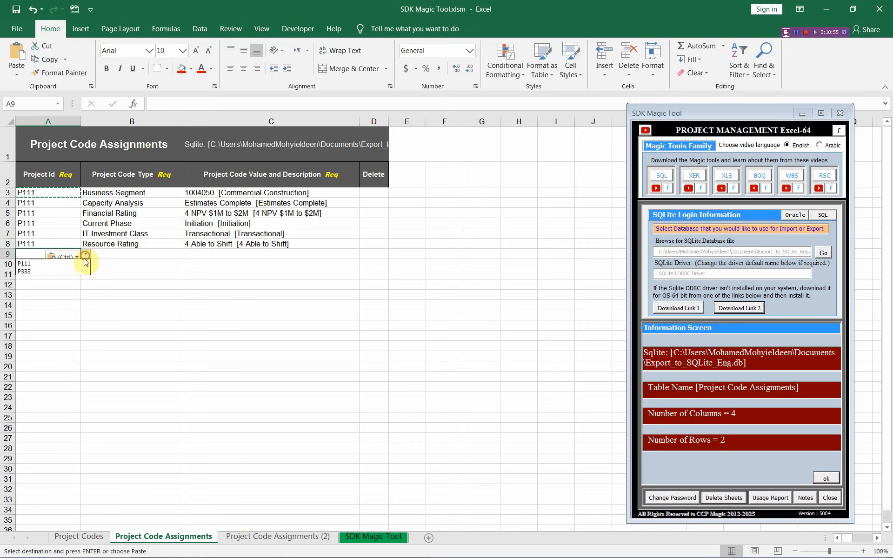
click(40, 272)
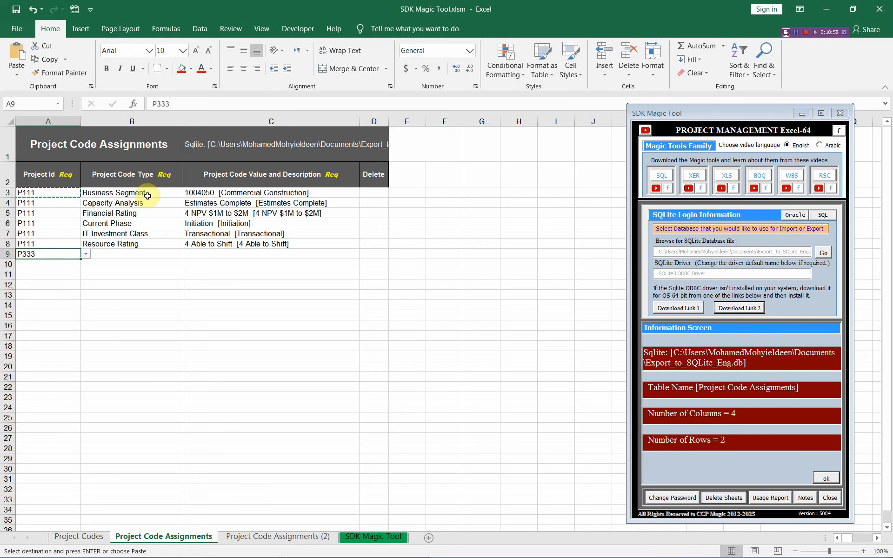
Step: Copy the six project code types in B3:B8 to the rows starting at B9
drag(147, 195, 146, 246)
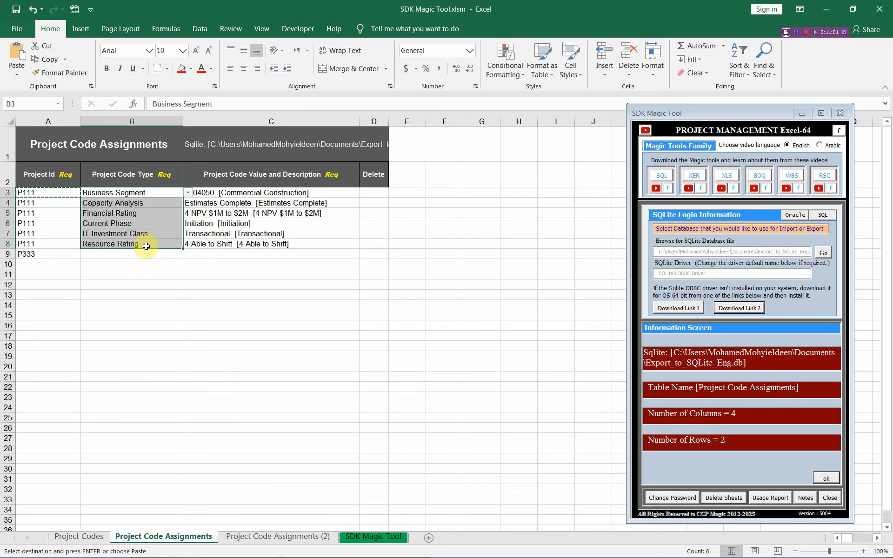
key(ctrl+c)
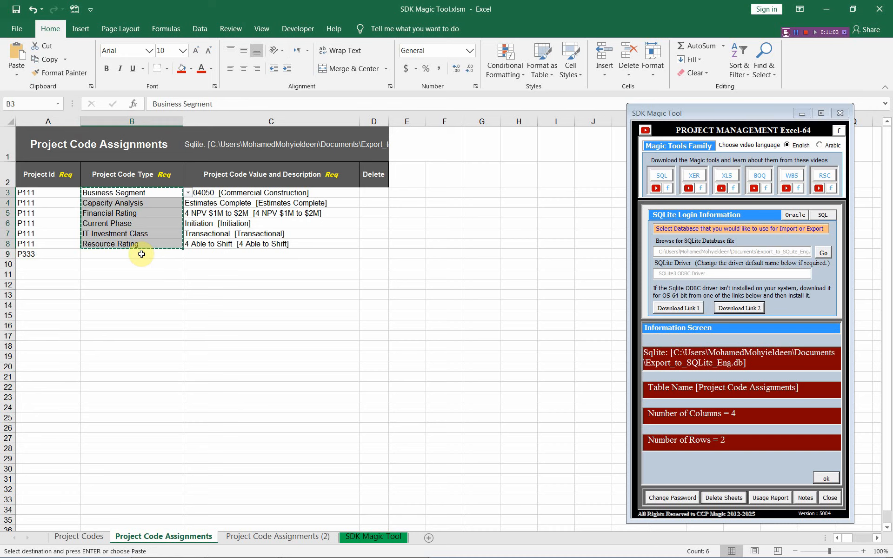
click(141, 253)
key(ctrl+v)
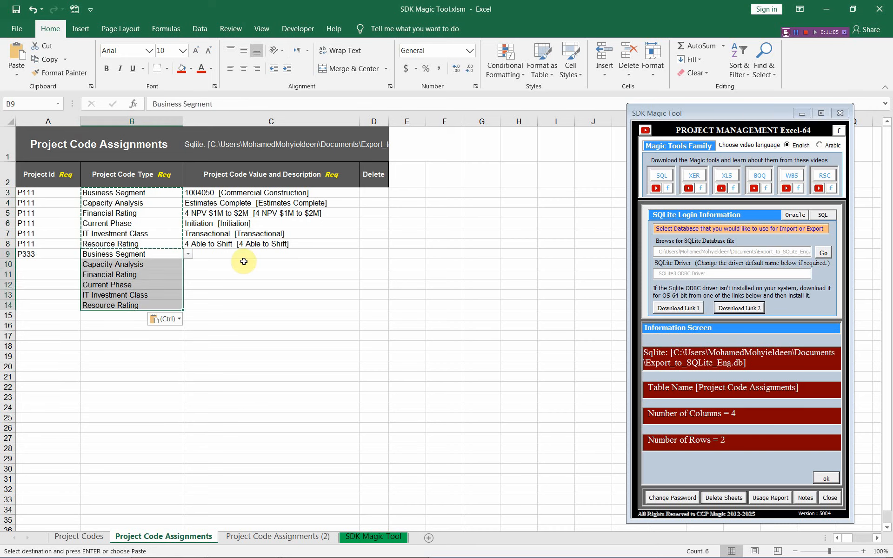
Step: Set the code values in row 9 (Business Segment) to 1006500 [Automotive] and row 10 (Capacity Analysis) to Required
click(338, 258)
click(364, 254)
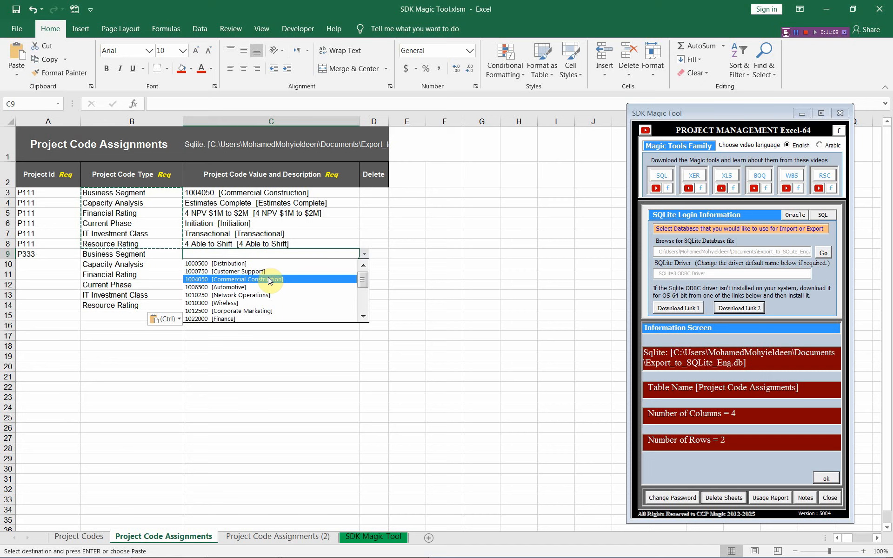
click(269, 286)
click(339, 264)
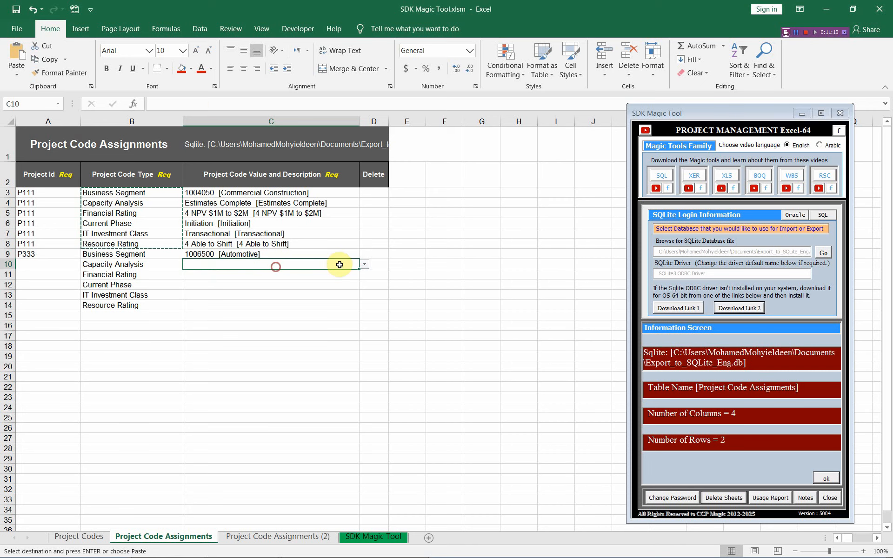
click(363, 265)
click(319, 299)
Step: Set the code values in row 11 (Financial Rating) to 3 NPV $500K to $1M and row 12 (Current Phase) to Initiation
click(304, 274)
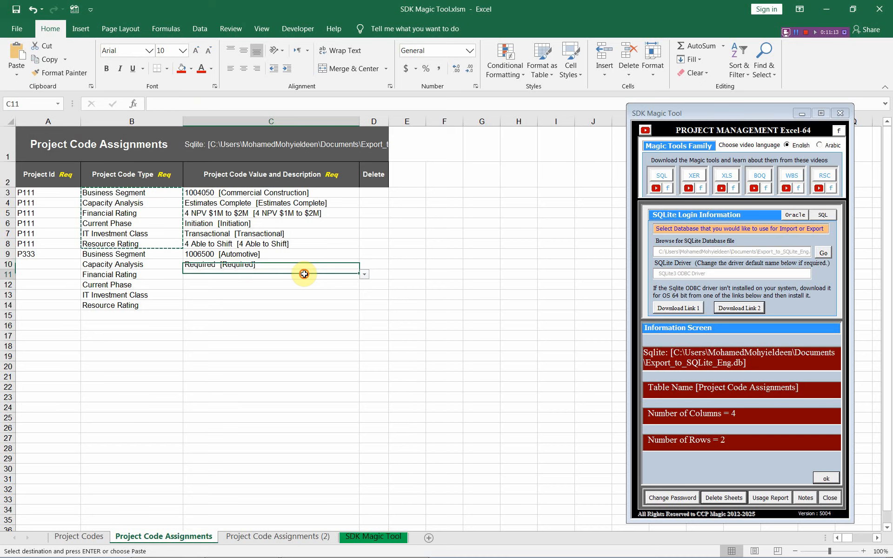
click(364, 275)
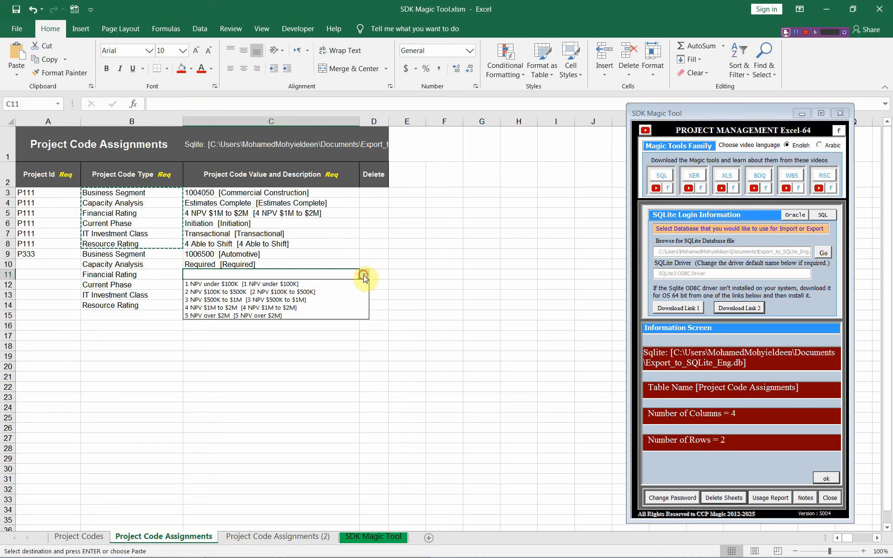
click(336, 298)
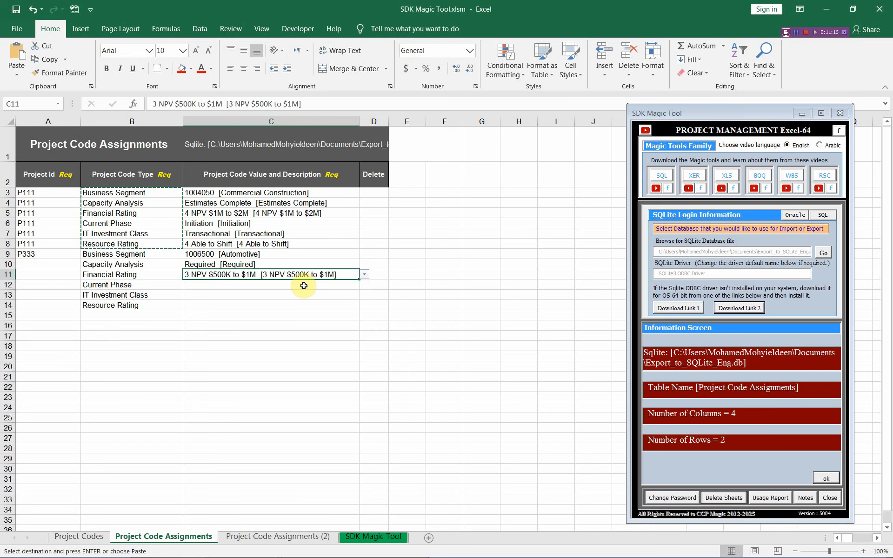
click(303, 286)
click(364, 285)
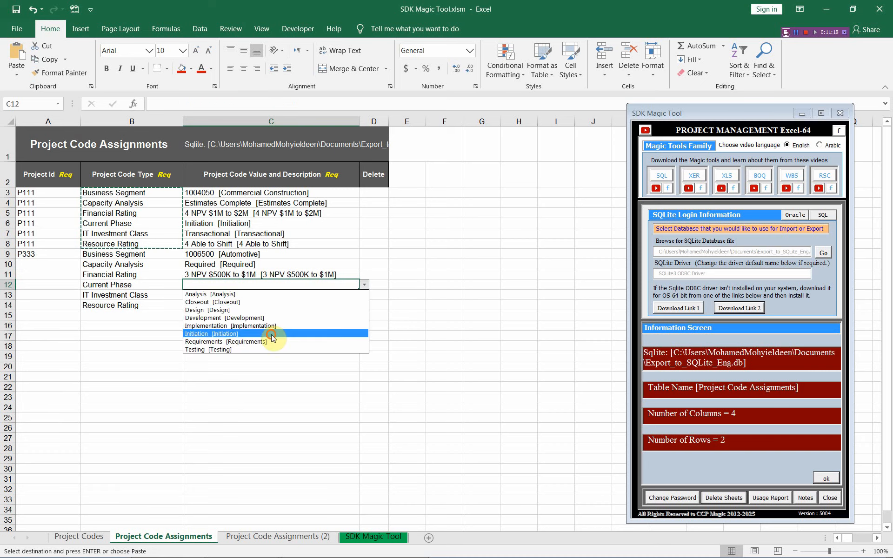
click(271, 335)
Step: Change the Current Phase code value in row 12 to Design
click(270, 295)
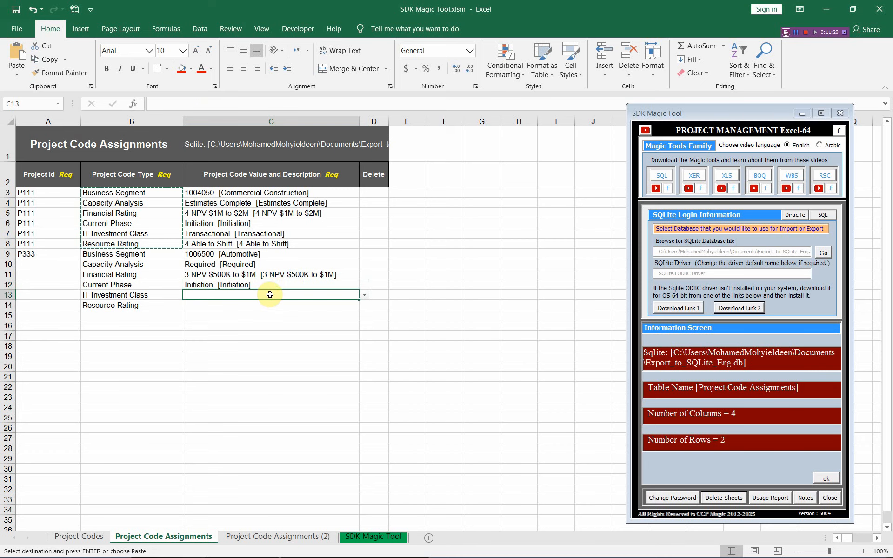
click(294, 285)
click(364, 284)
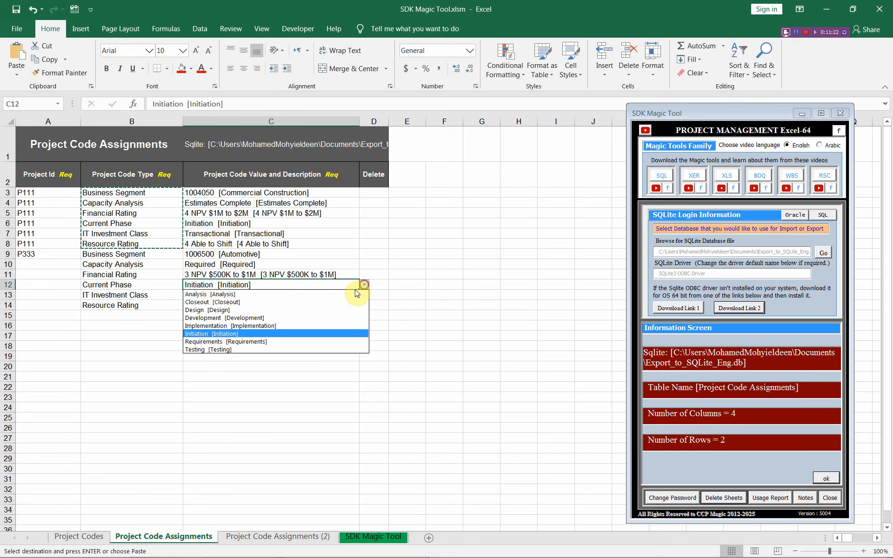
click(283, 310)
Step: Set the code values in row 13 (IT Investment Class) to Transactional and row 14 (Resource Rating) to 2 Hire or Outsource
click(285, 294)
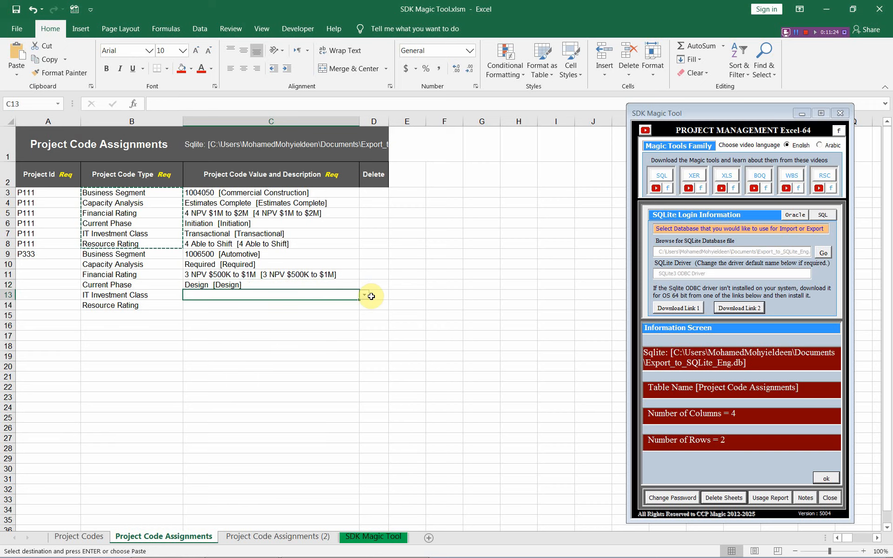
click(365, 294)
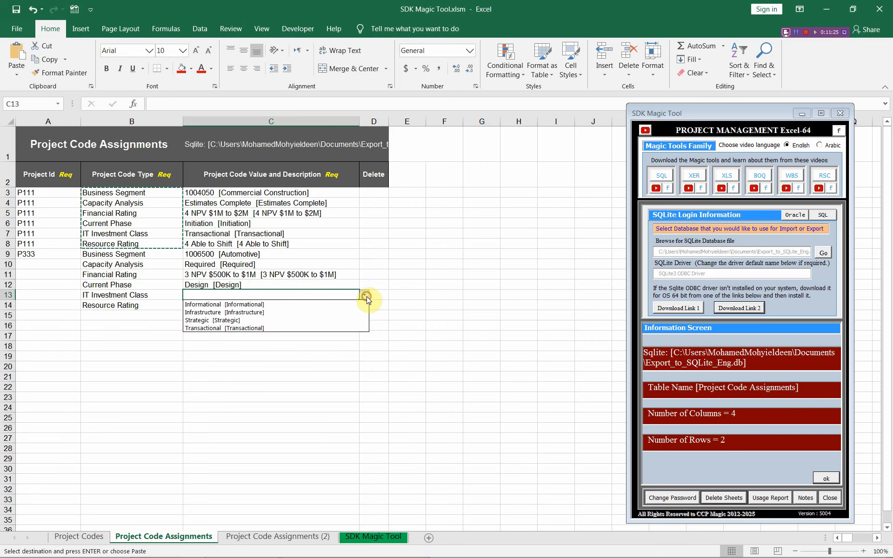
click(296, 328)
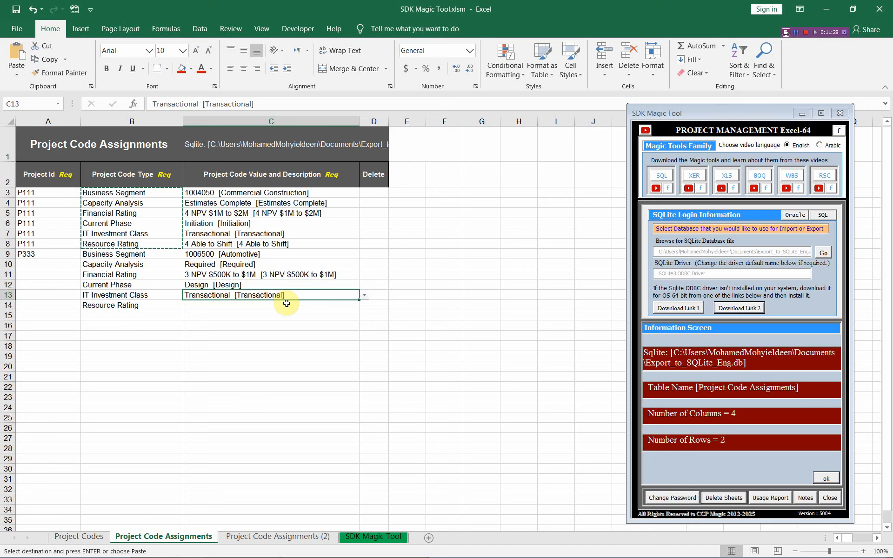
click(287, 303)
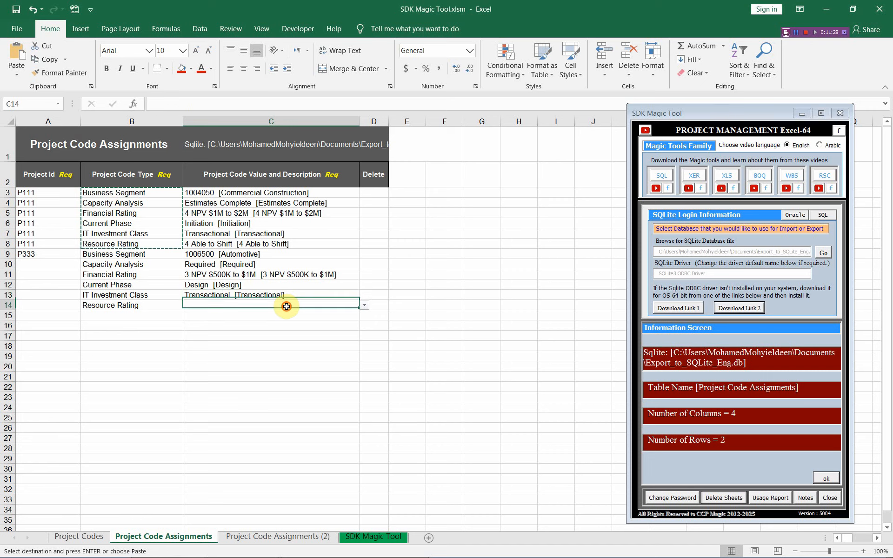
click(365, 305)
click(303, 323)
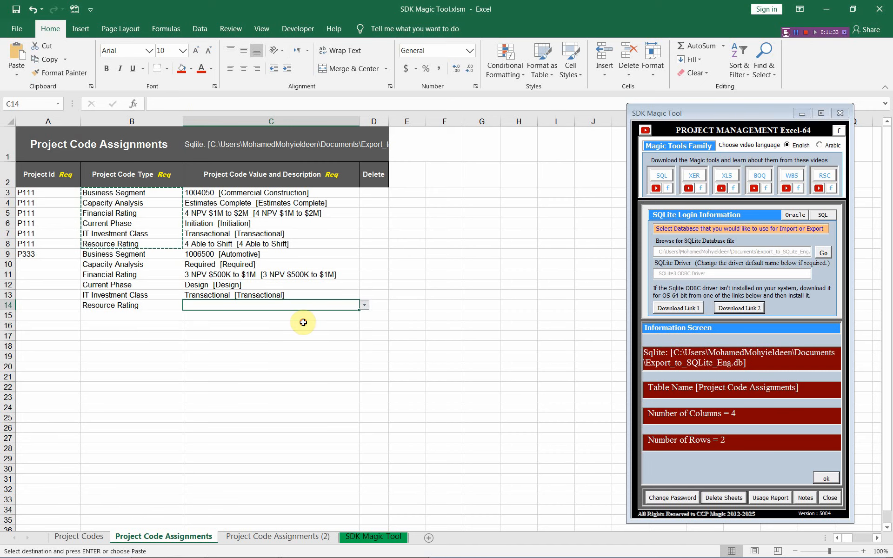
Step: Copy the project ID P333 from A9 to A10:A14
click(50, 252)
key(ctrl+c)
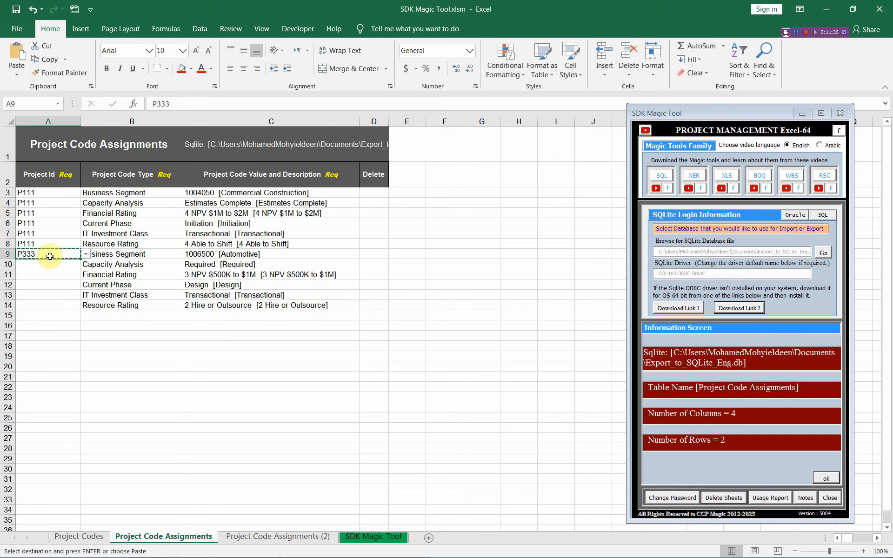
drag(50, 263, 51, 302)
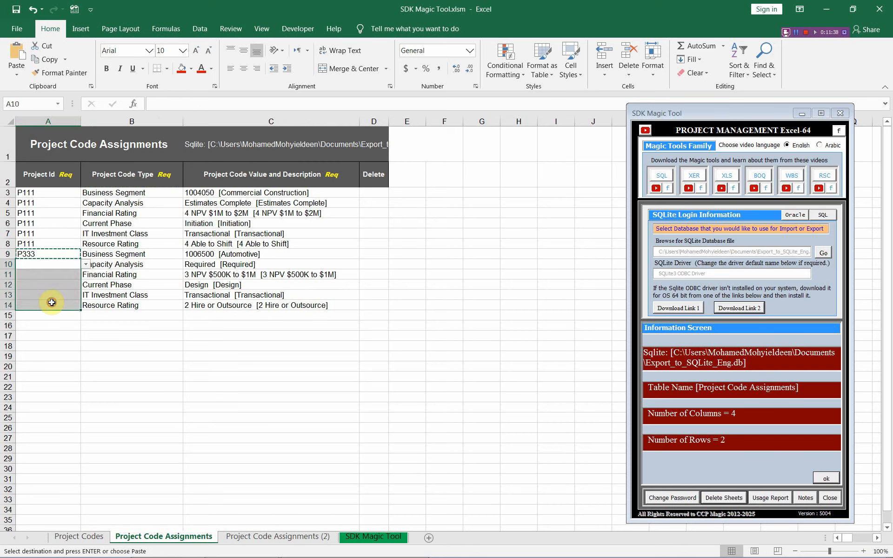
key(ctrl+v)
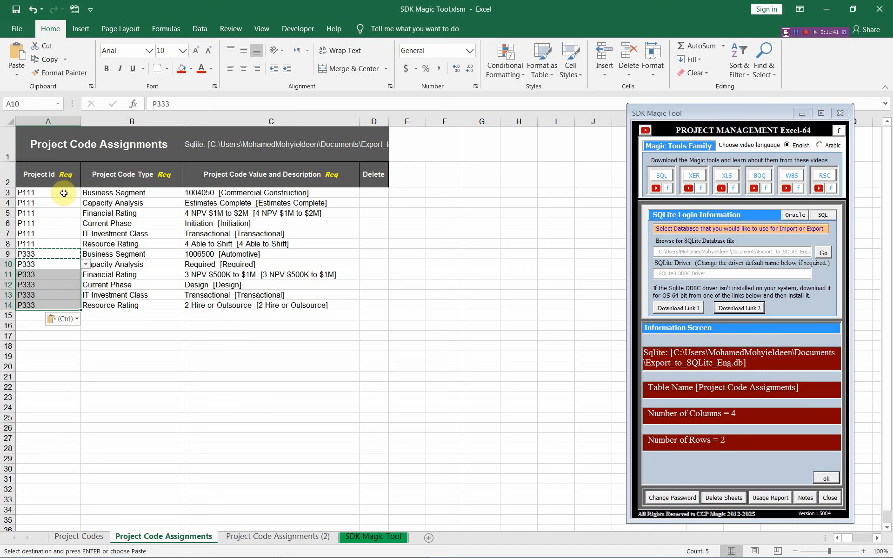
click(64, 192)
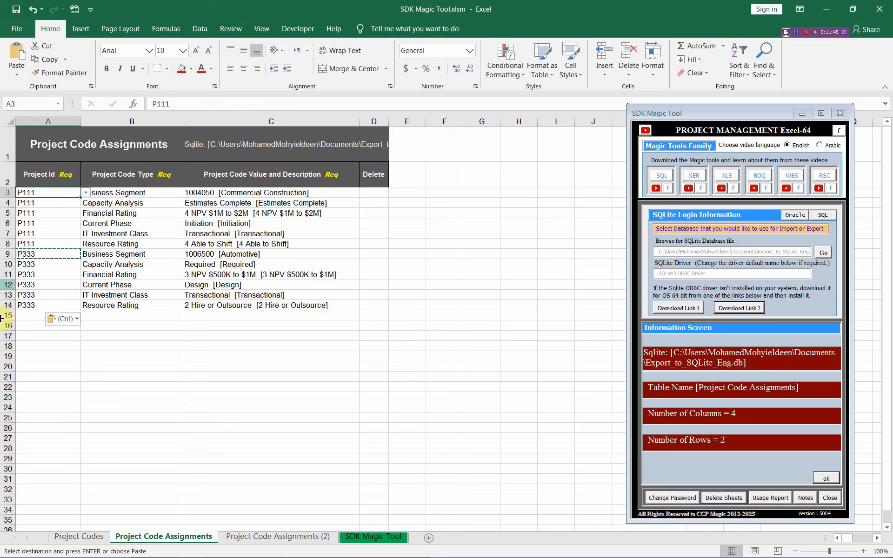
Step: Export the sheet's records to the SQLite database with the Set Project Codes Assignments task
click(822, 479)
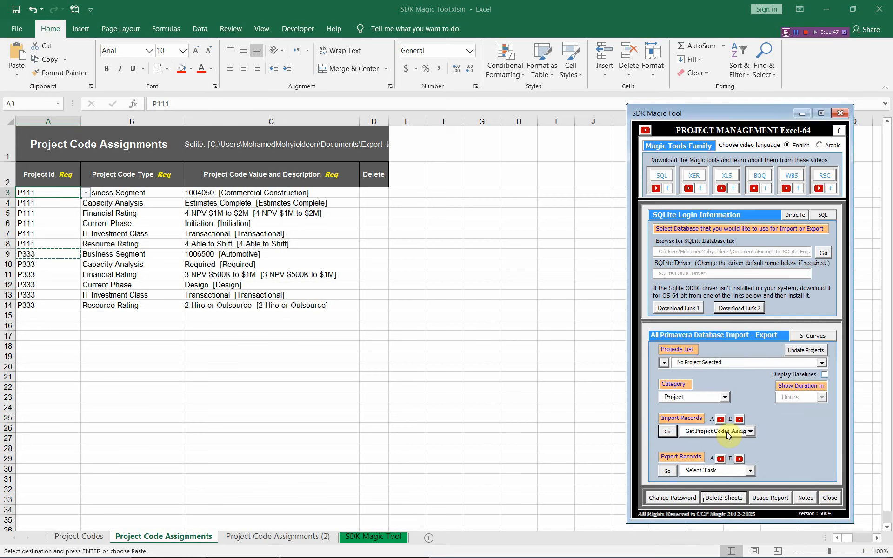
click(749, 469)
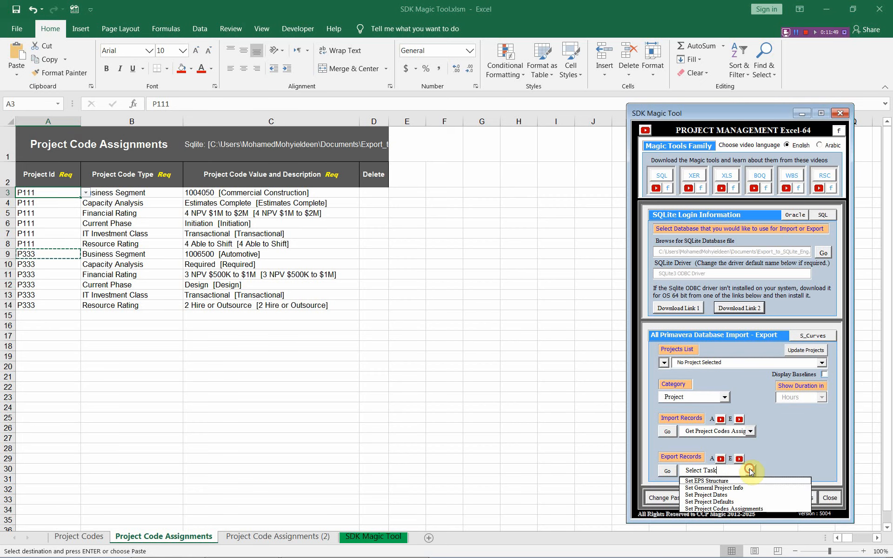
click(736, 509)
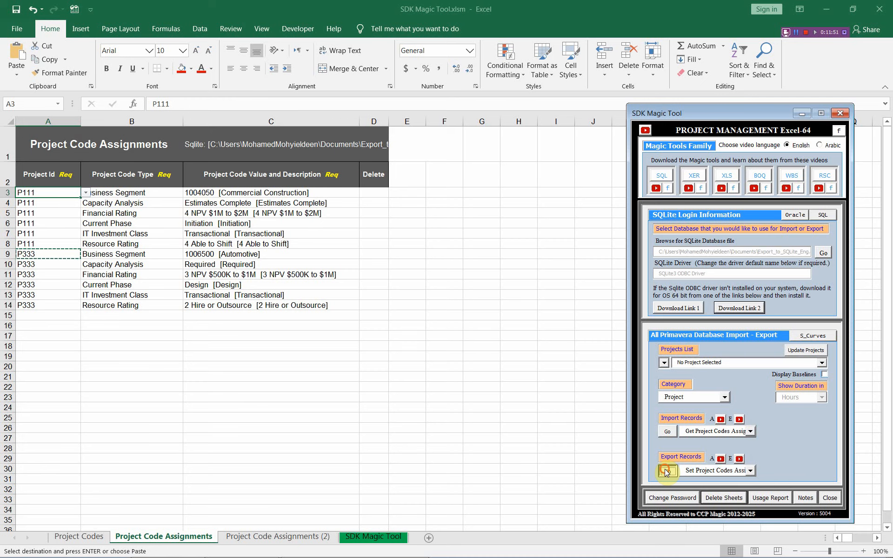
click(665, 470)
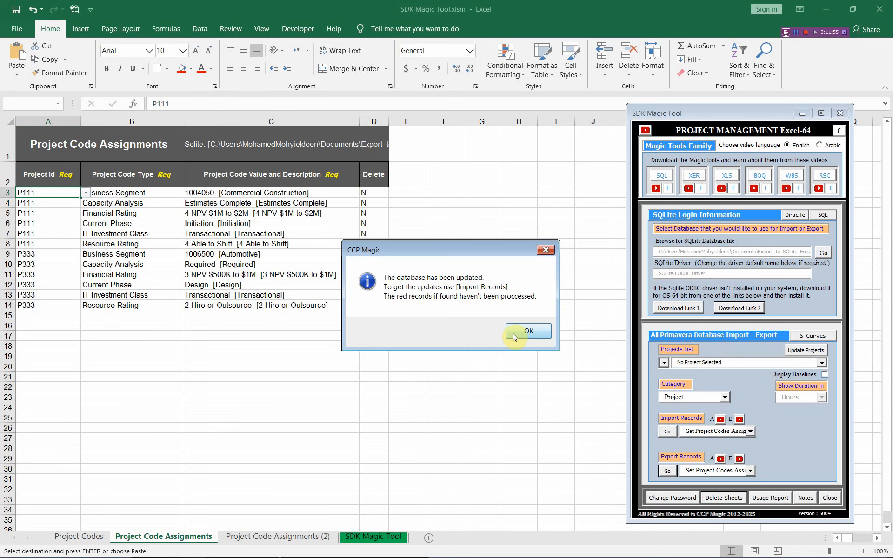
click(516, 332)
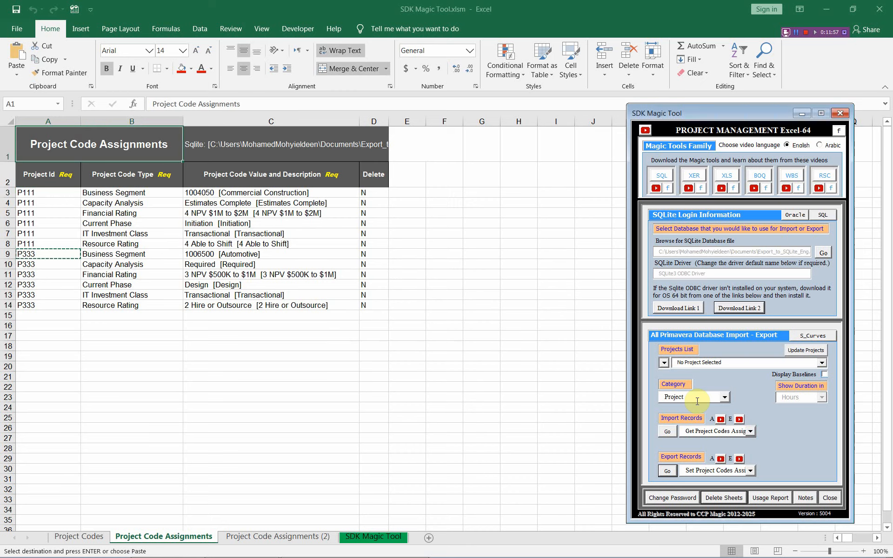
Step: Import the updated records from the database with the Get Project Codes Assignments task
click(671, 434)
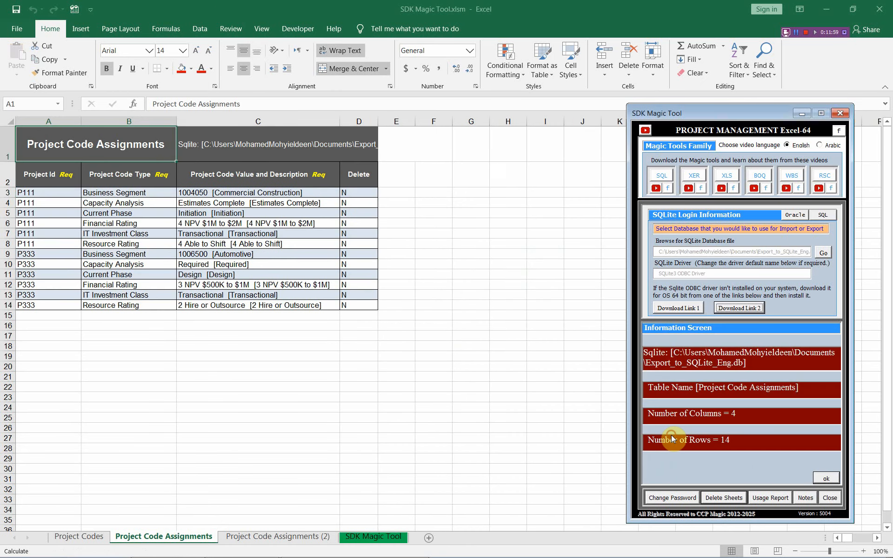
click(826, 479)
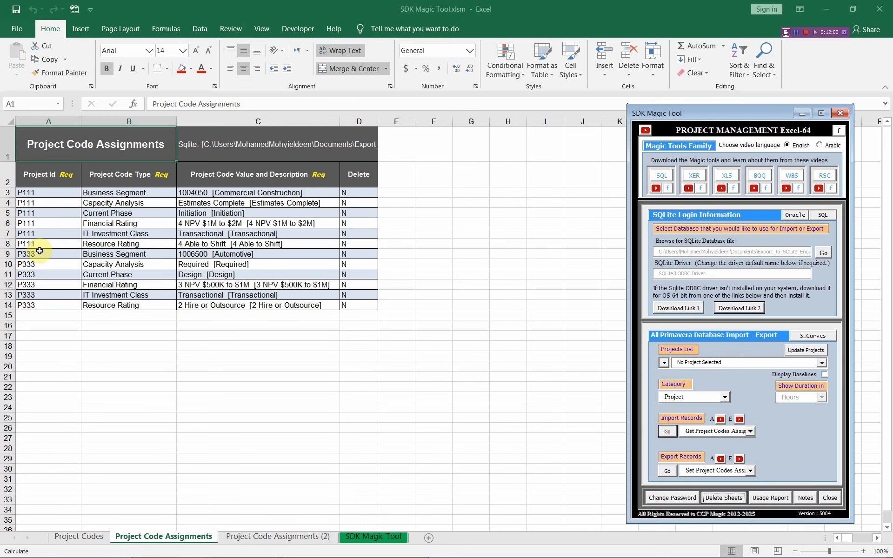
click(51, 195)
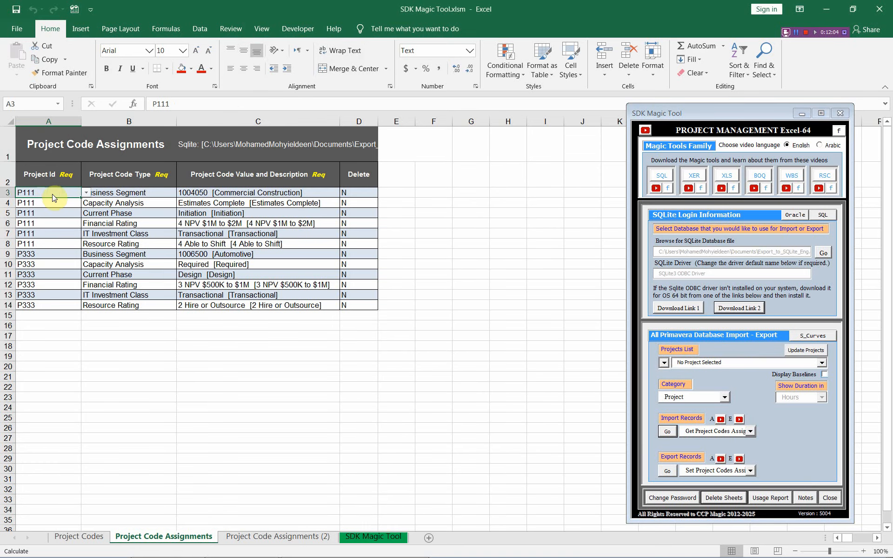
Step: Switch to Primavera P6, refresh the data with project P111 selected and widen the columns of its project codes table
key(alt+Tab)
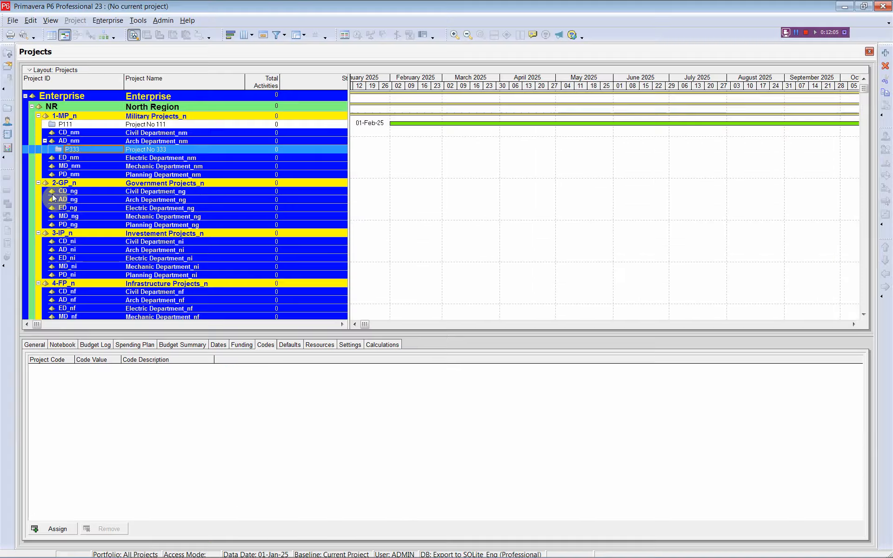
click(99, 124)
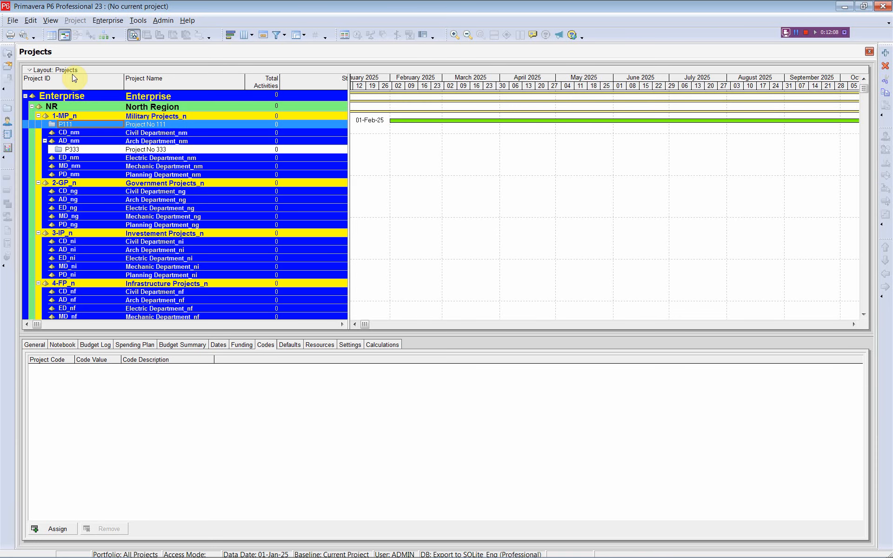
click(12, 20)
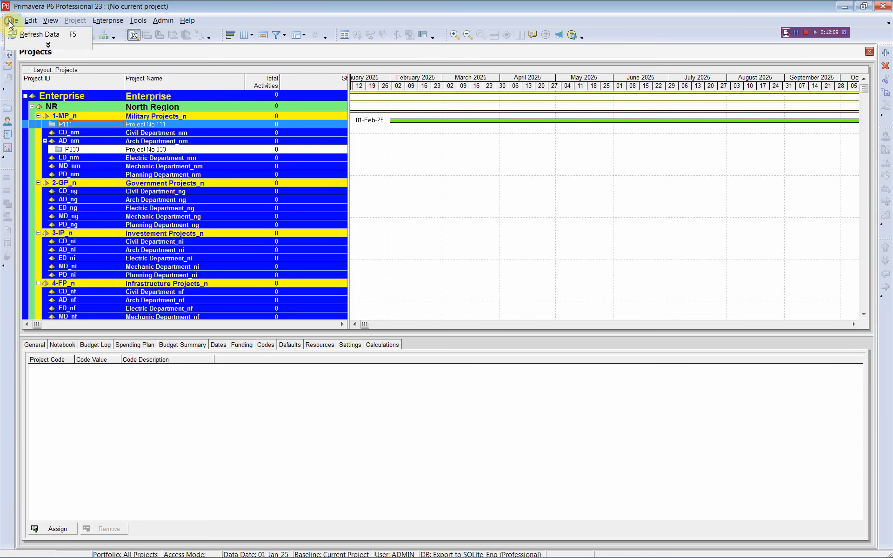
click(47, 35)
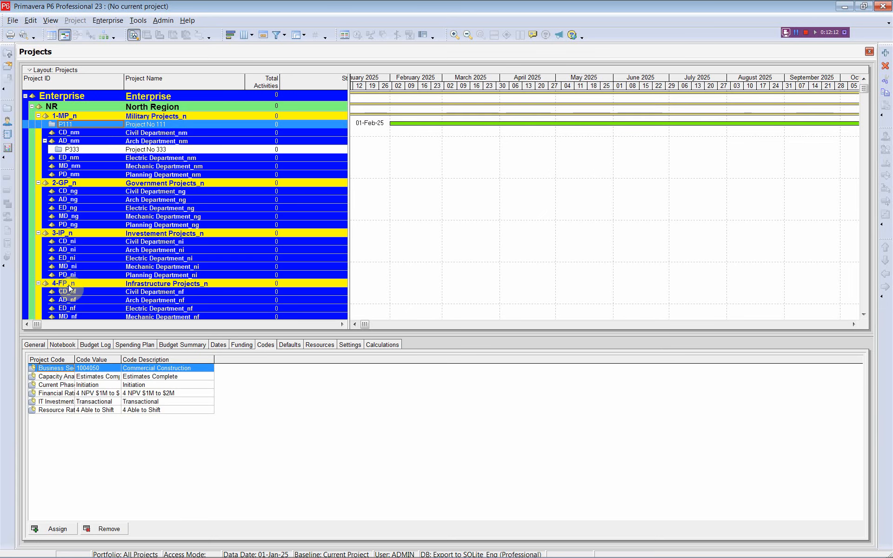
drag(74, 360, 225, 359)
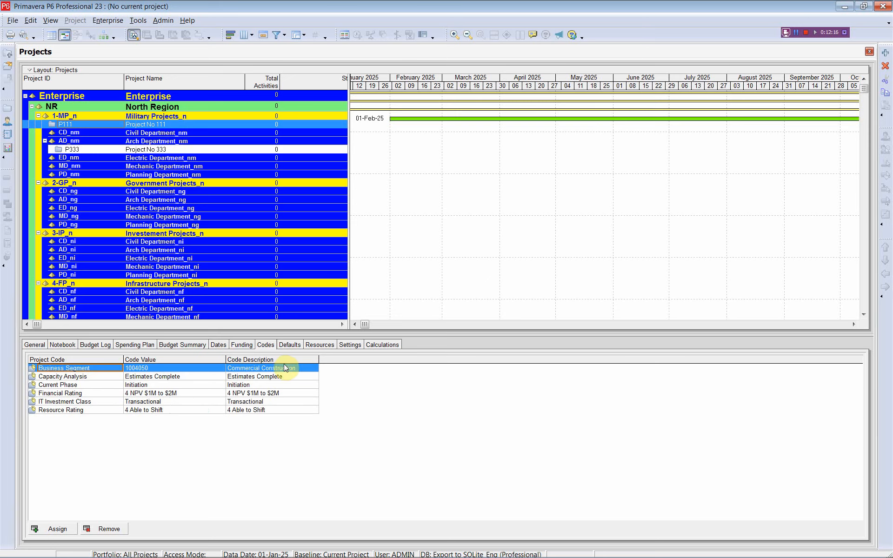
drag(319, 359, 346, 359)
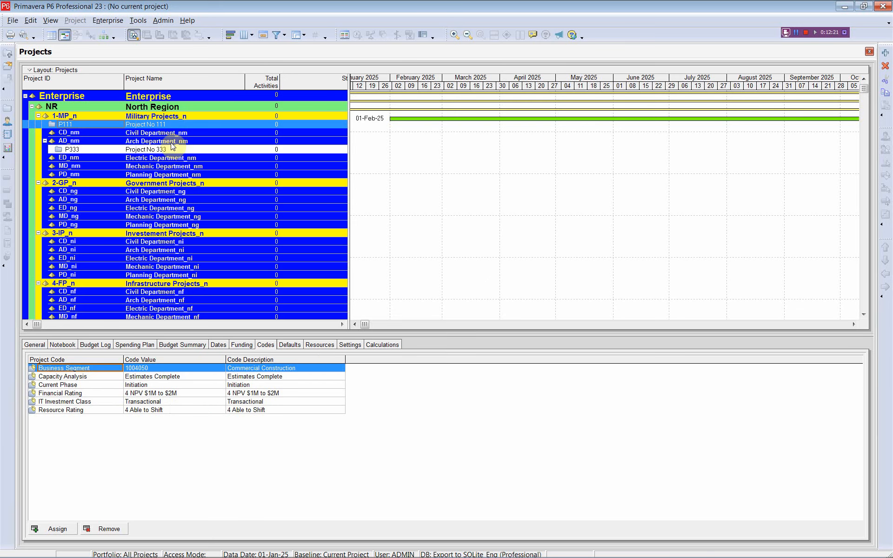
Step: Compare the project codes assigned to P333 and P111, and switch back to the SDK Magic Tool workbook in Excel
click(94, 150)
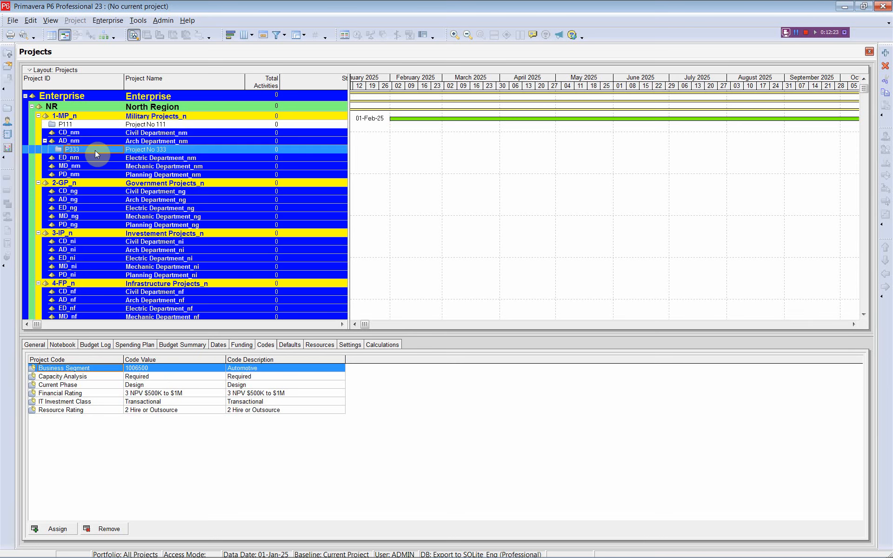
click(94, 125)
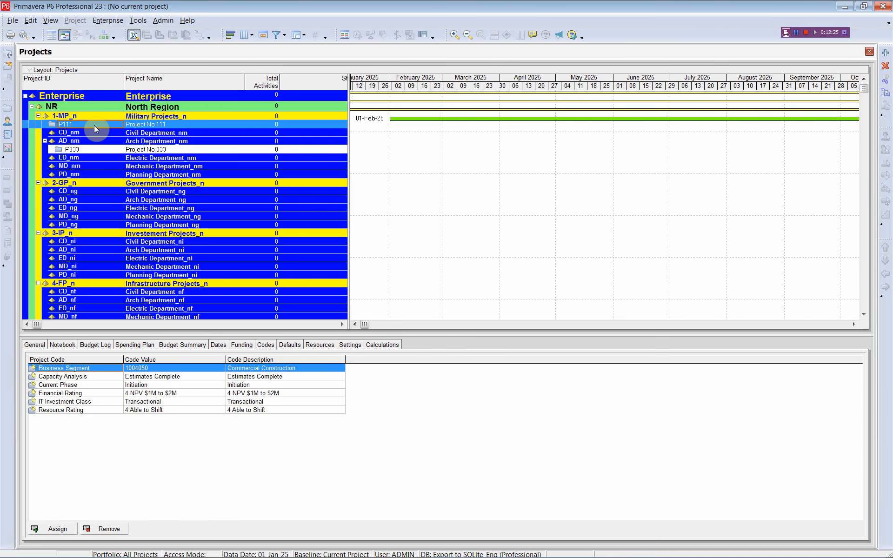
click(94, 149)
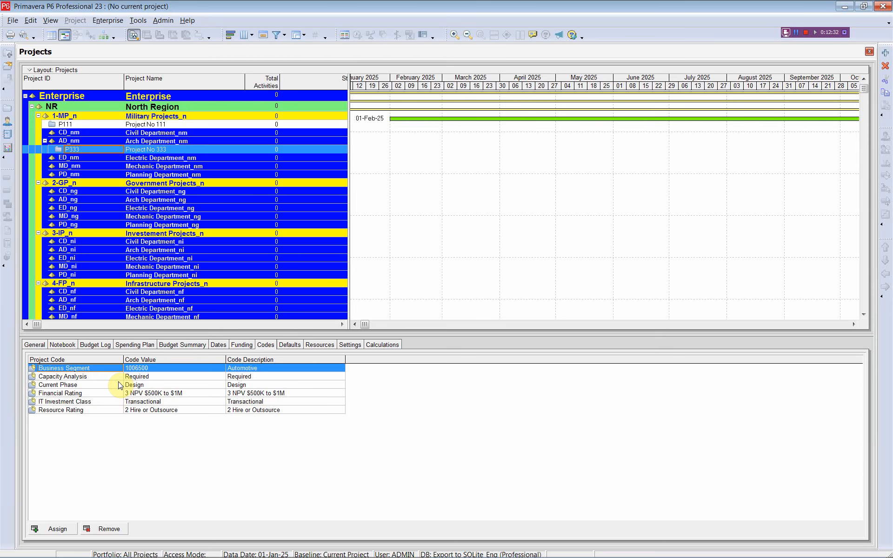
key(alt+Tab)
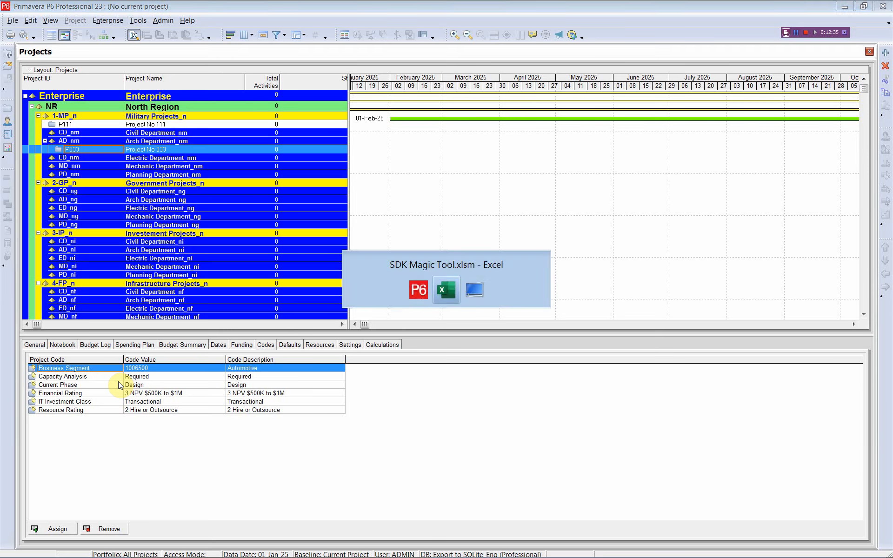